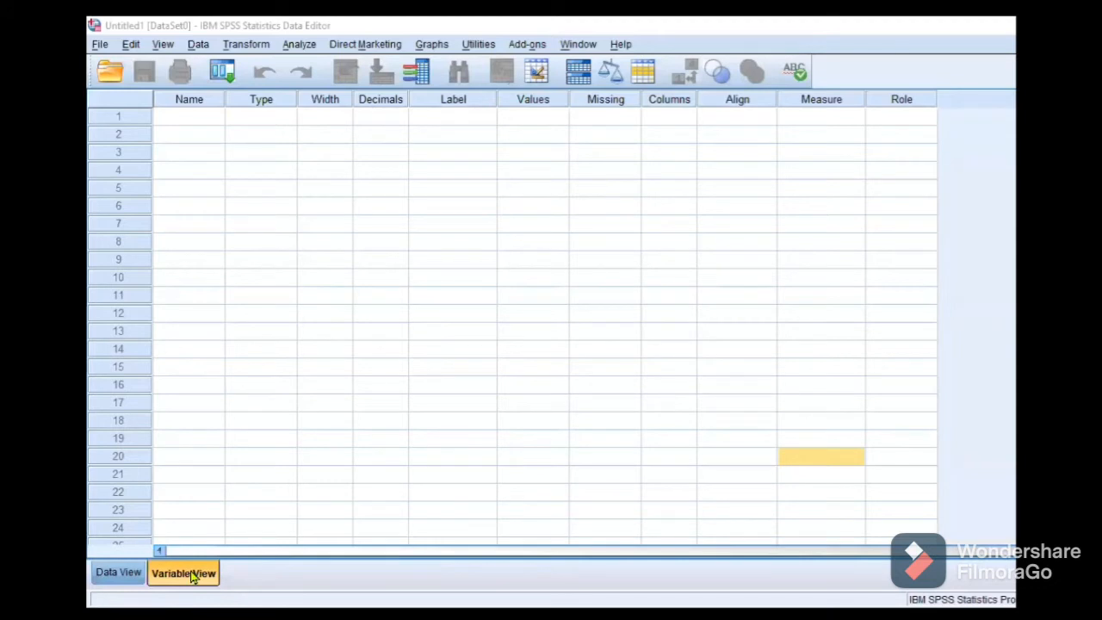
- Try to name the first variable "age of res" in the variable definitions
click(193, 577)
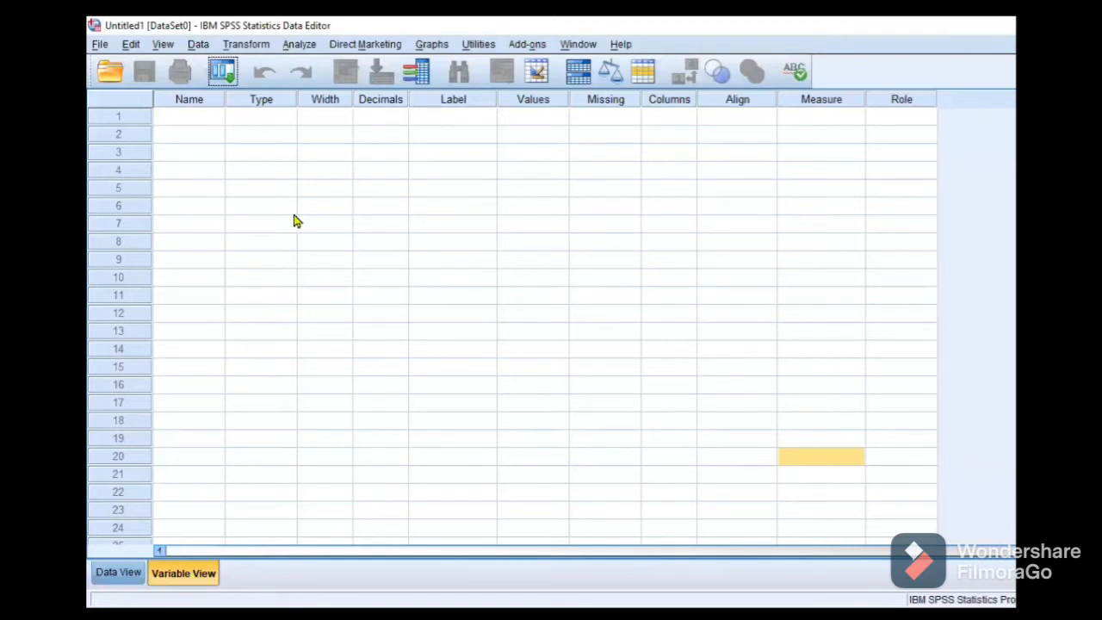
click(198, 123)
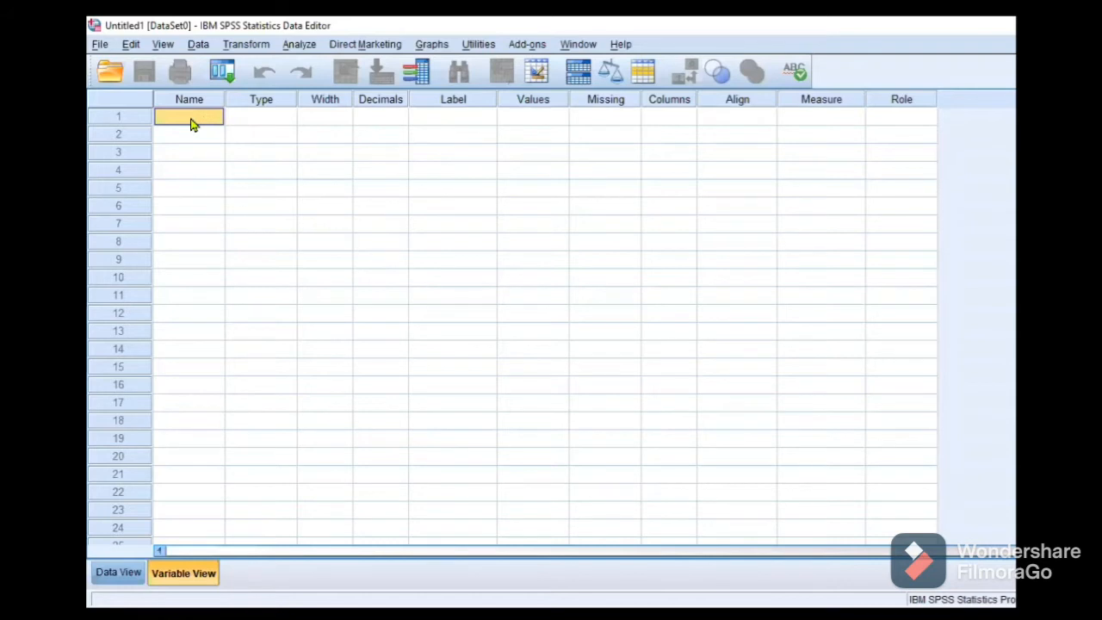
text(age of res)
click(203, 143)
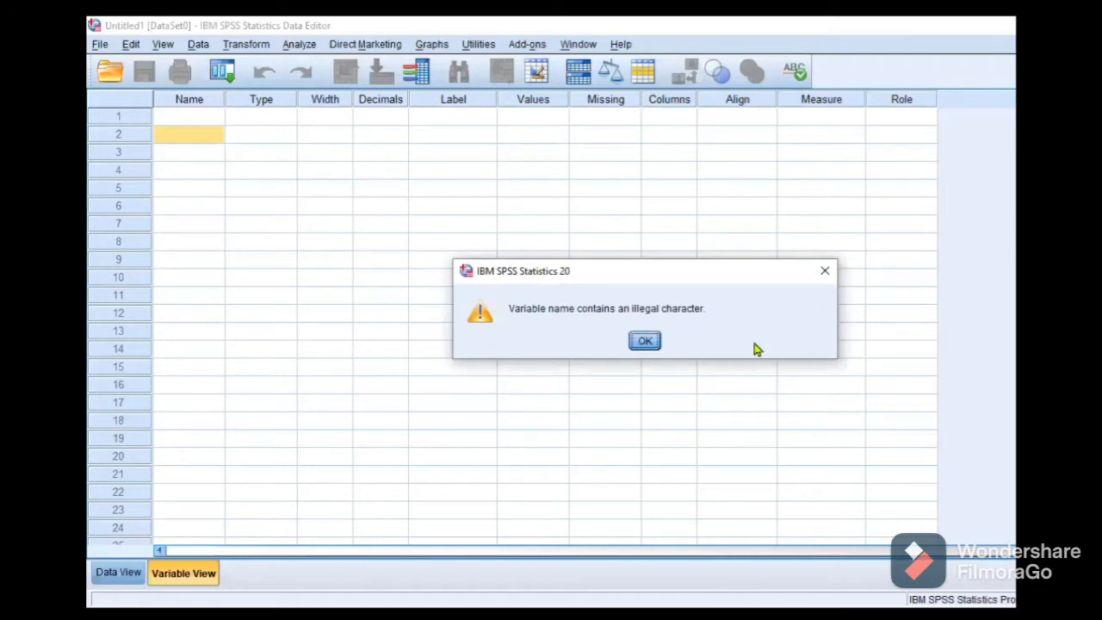
click(646, 340)
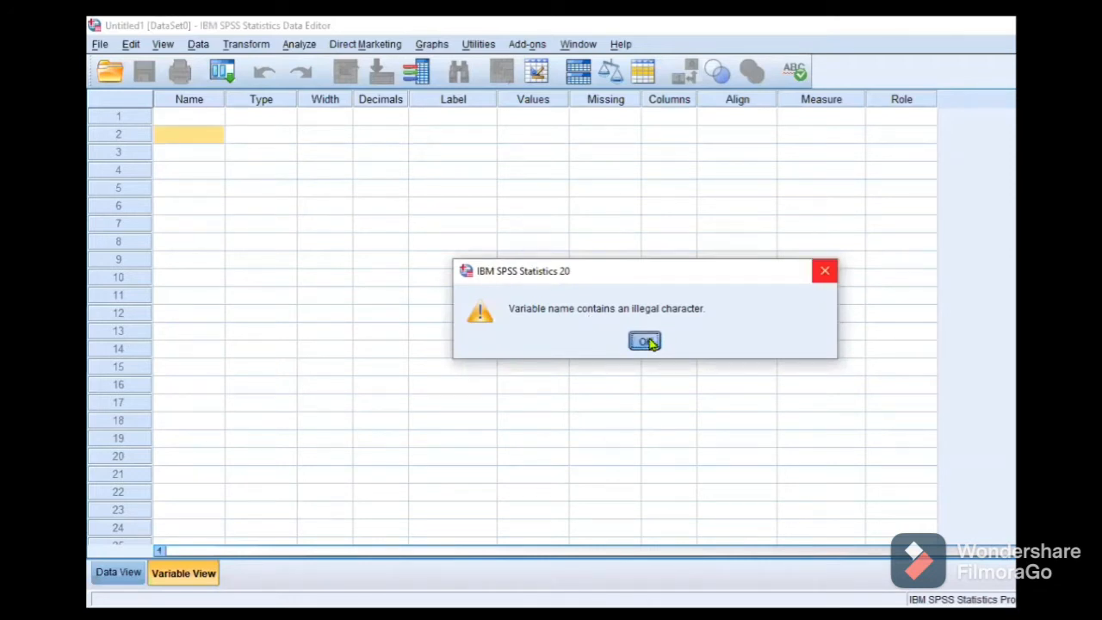
- Name the first variable Age and leave its variable type unchanged
click(172, 117)
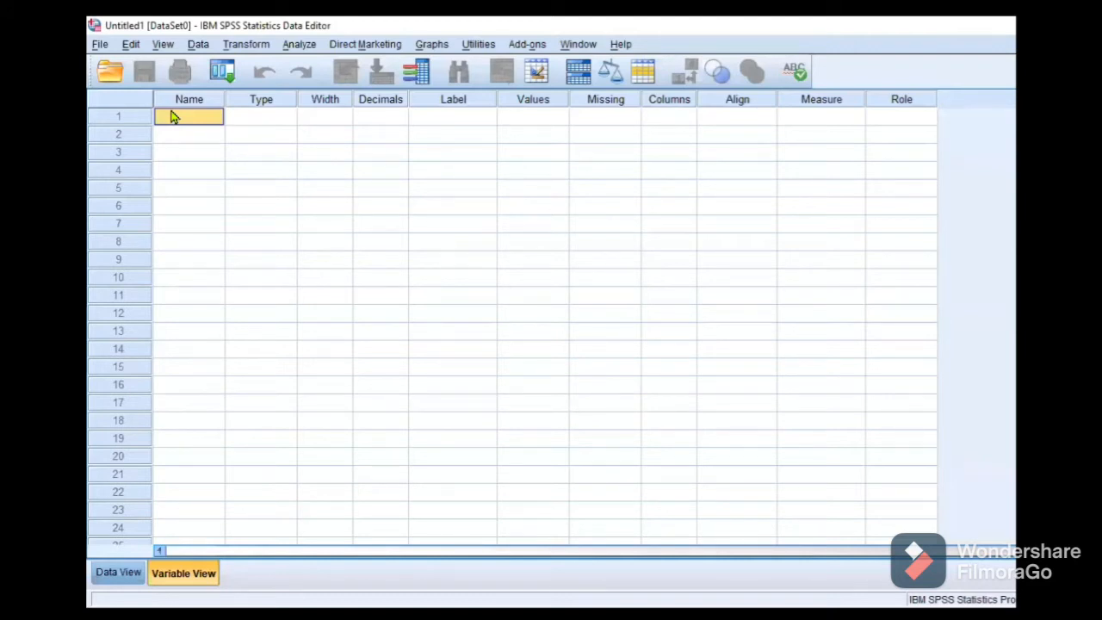
click(439, 121)
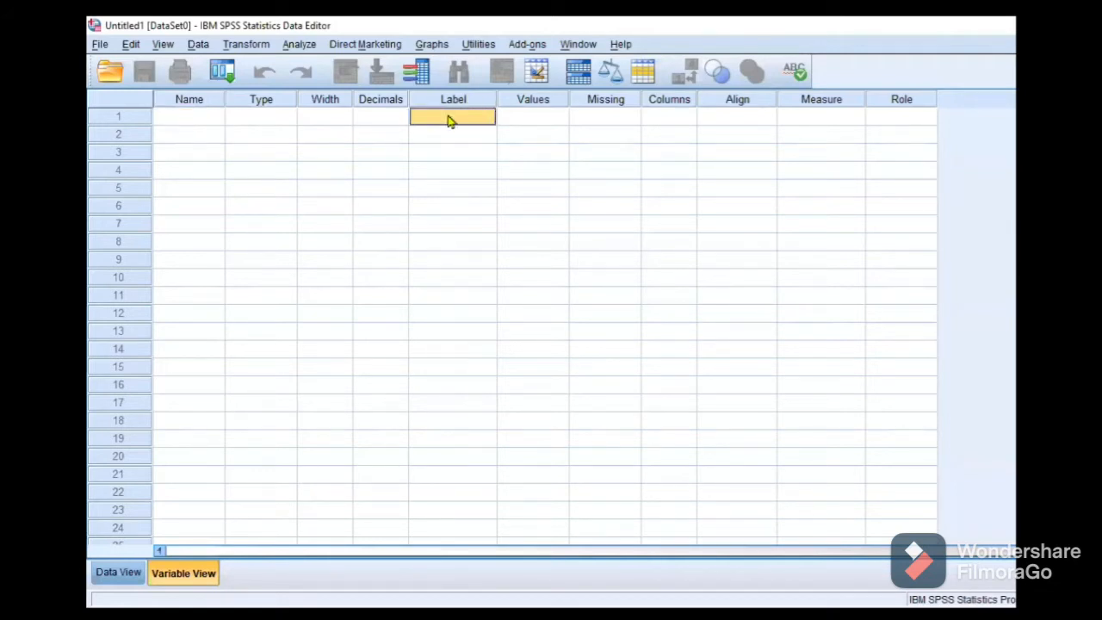
double_click(196, 117)
text(Age)
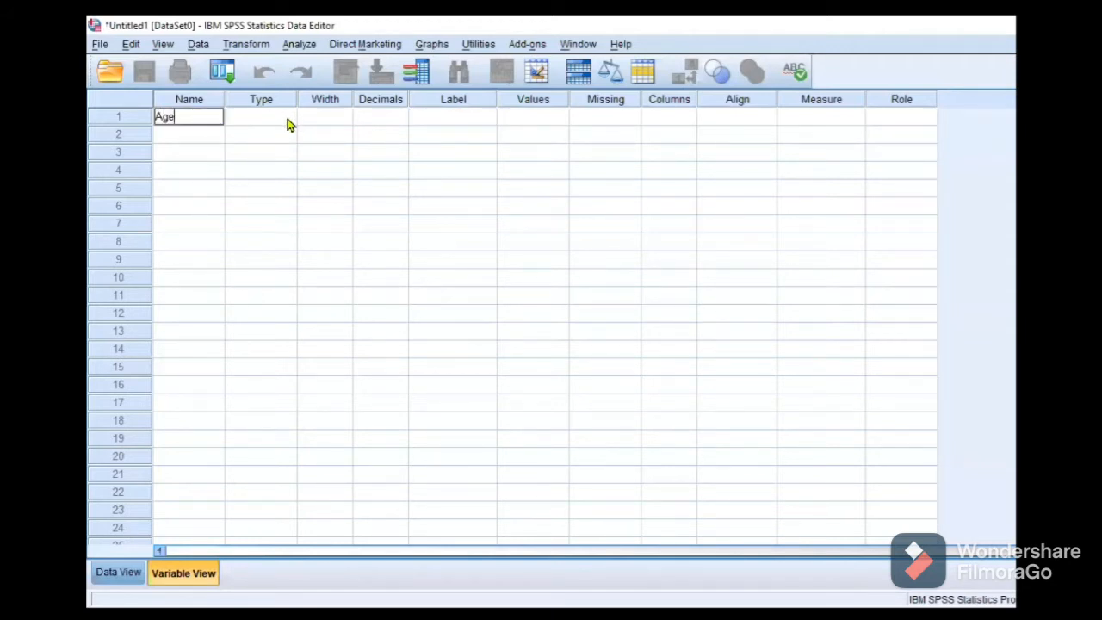
click(289, 125)
click(290, 125)
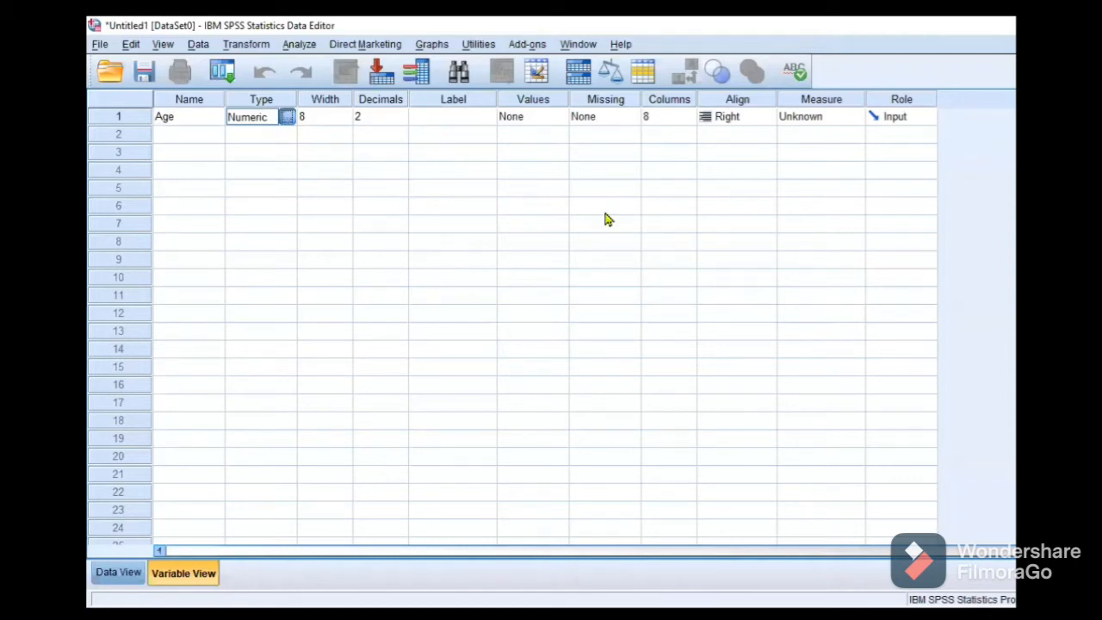
click(832, 188)
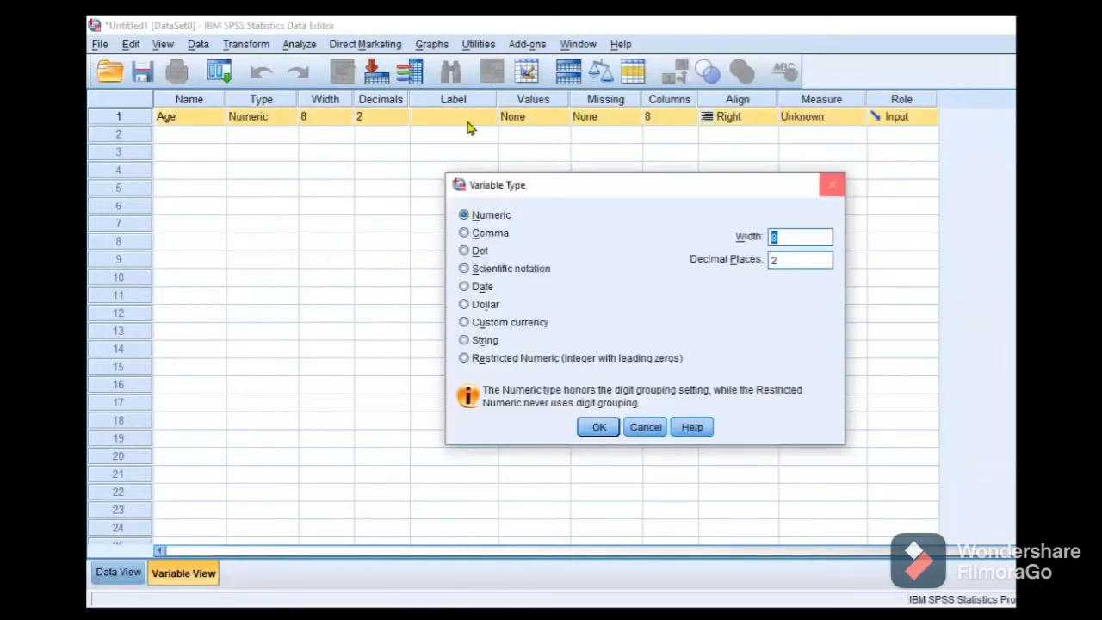
- Label the Age variable "Age of the respondents"
click(467, 118)
text(A)
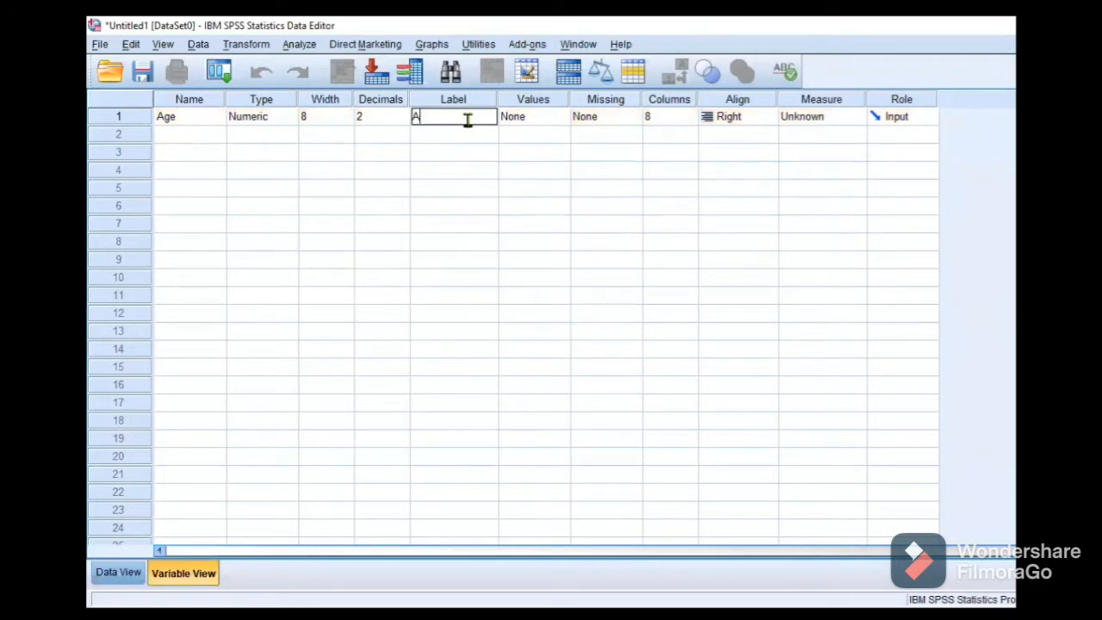
text(ge of the respondents)
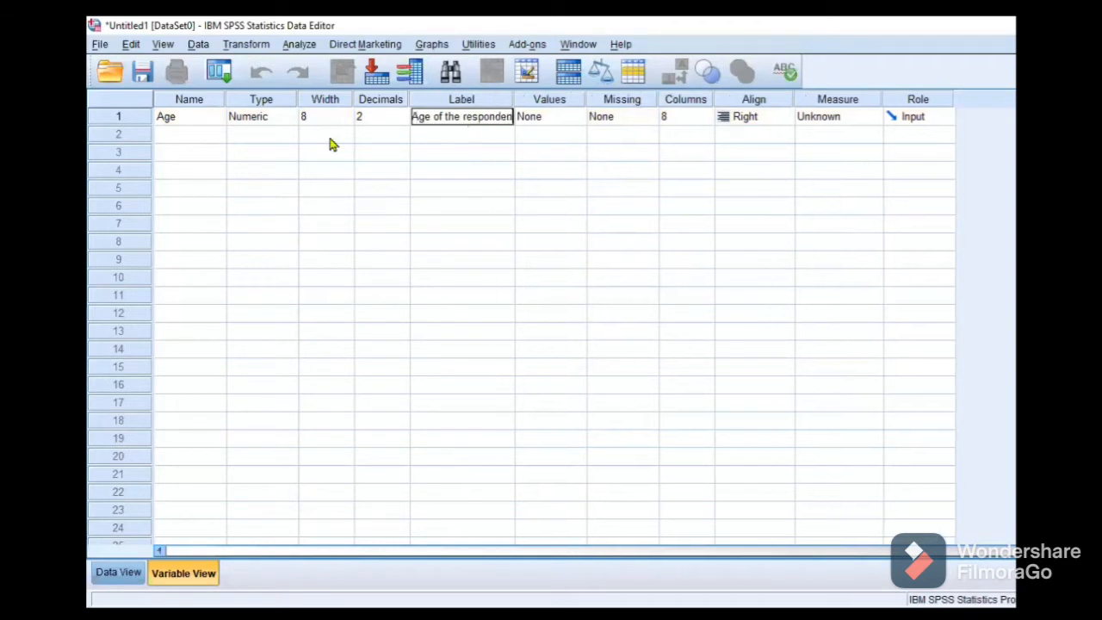
click(382, 134)
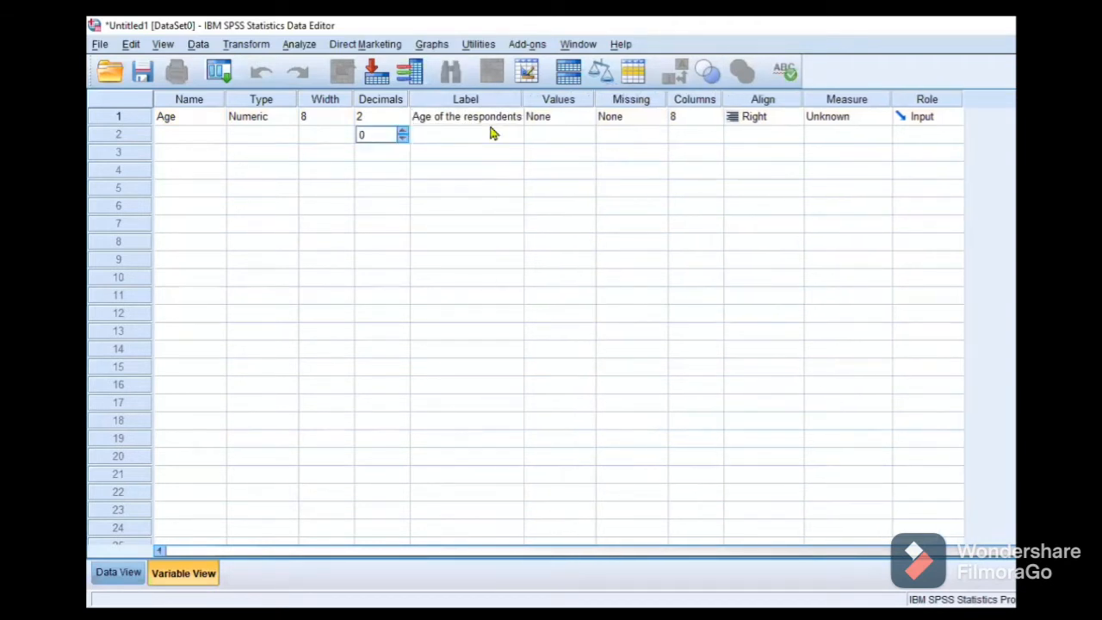
click(225, 121)
click(465, 122)
- Set the numeric Age variable's width to 2 and its decimal places to 0
click(285, 123)
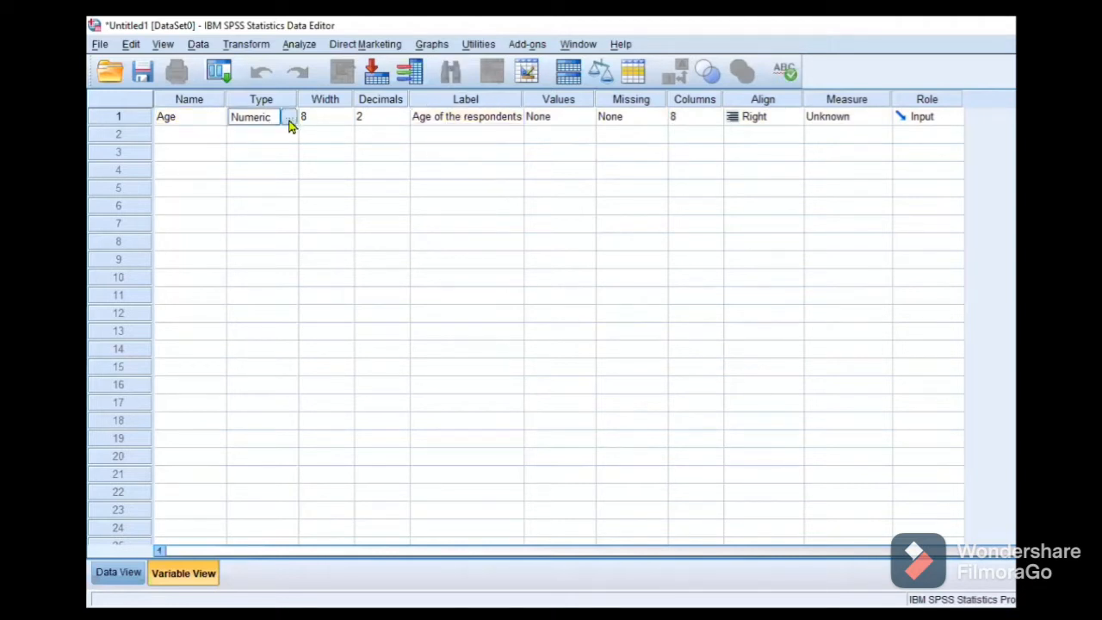
click(290, 118)
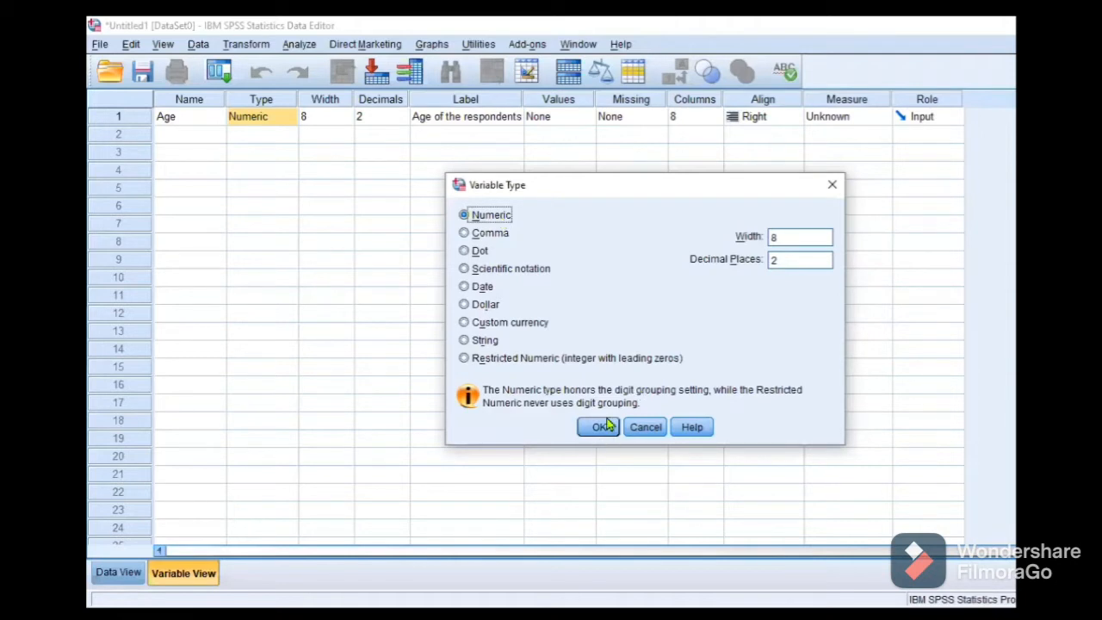
click(811, 242)
key(BackSpace)
text(2)
click(791, 260)
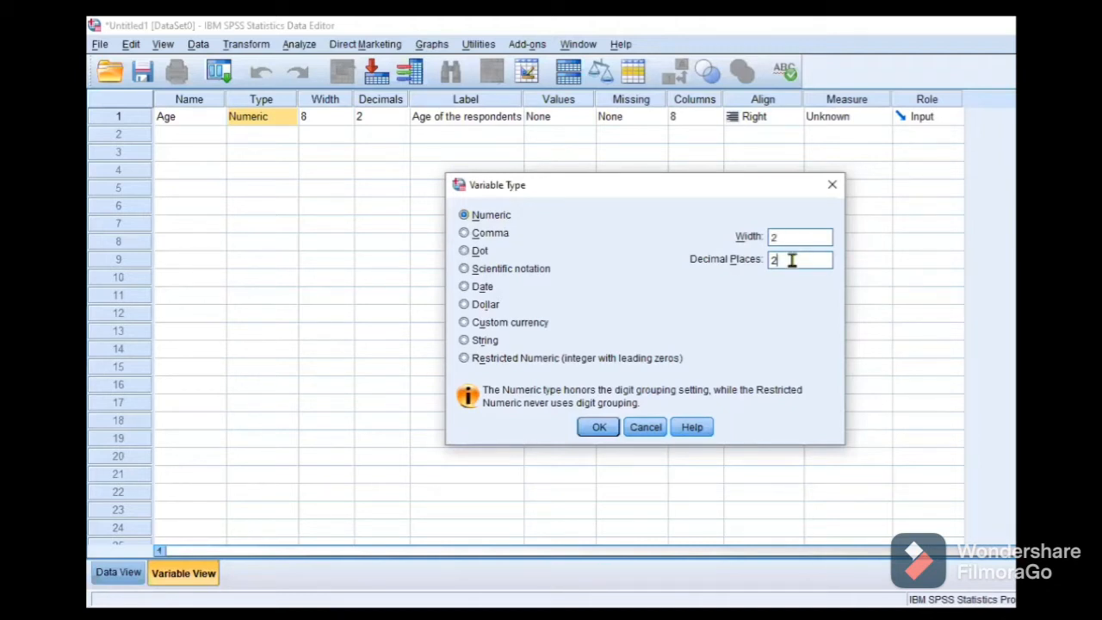
key(BackSpace)
text(0)
click(598, 427)
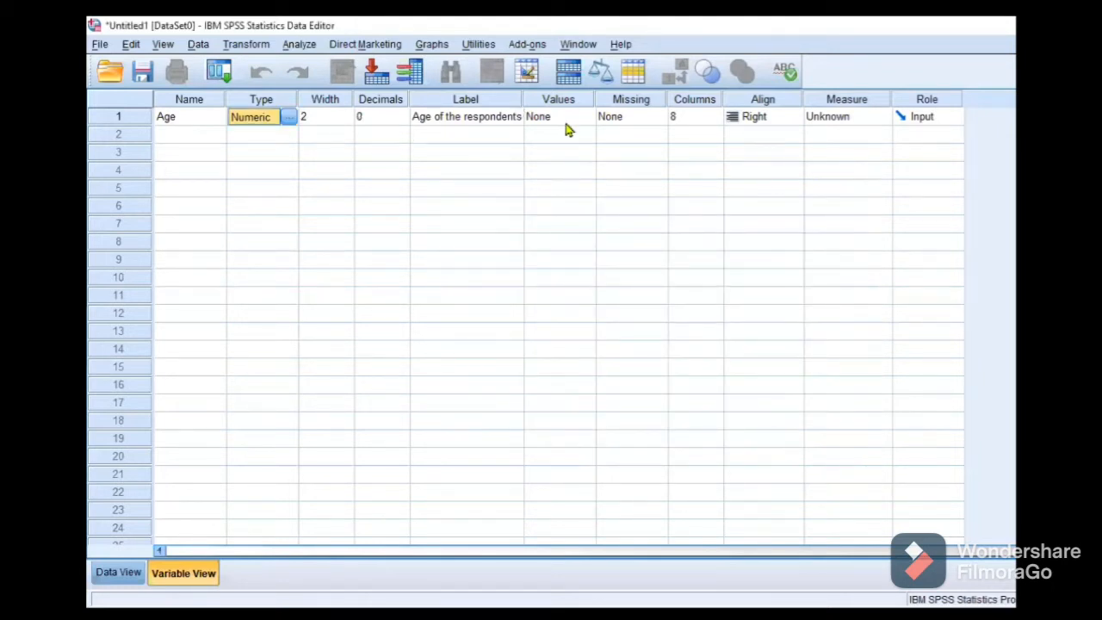
click(579, 123)
click(584, 117)
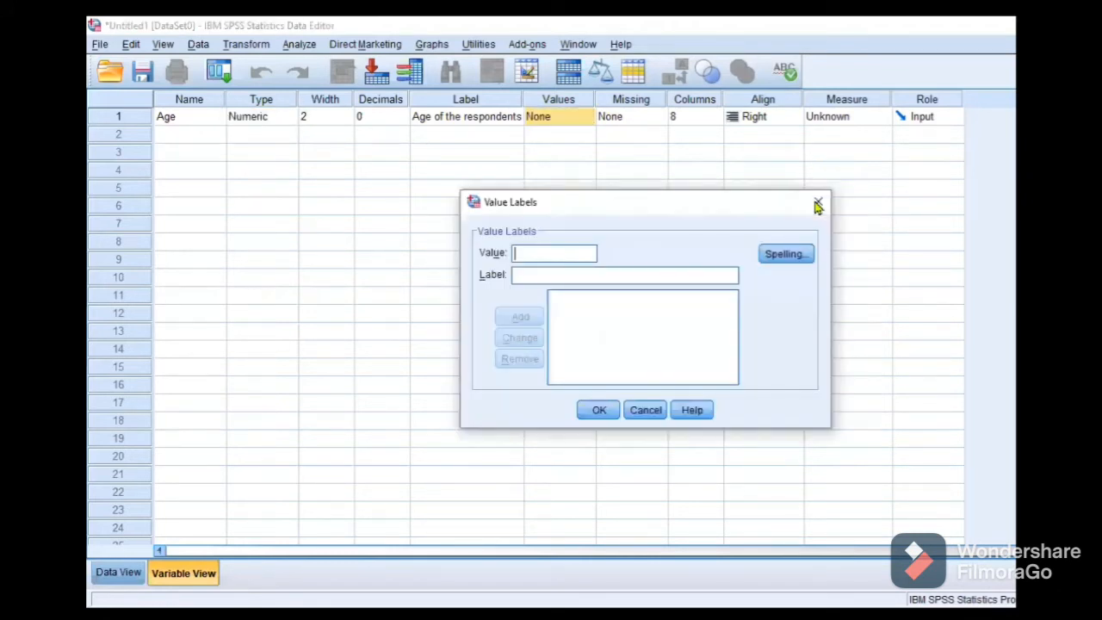
key(Escape)
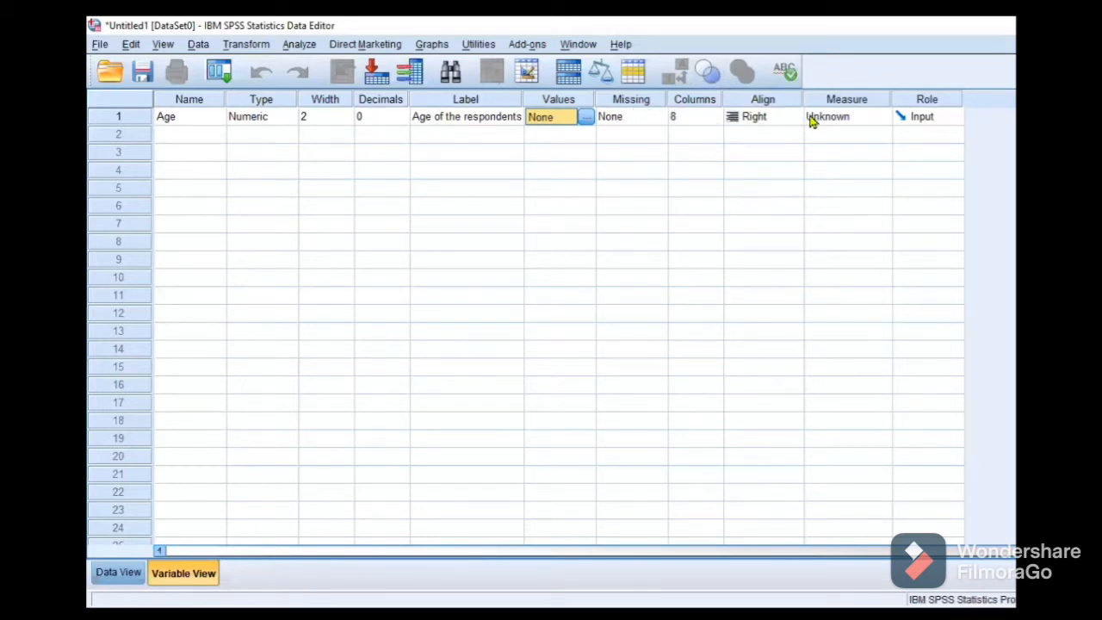
- Set the Age variable's measure to Scale and add a second variable named Gender
click(873, 126)
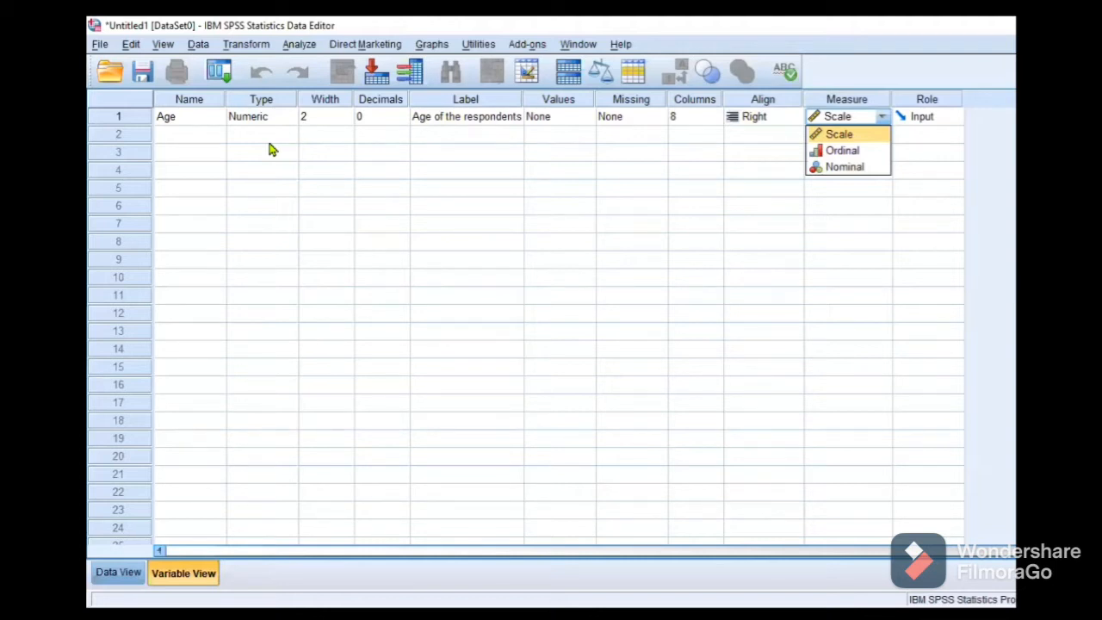
click(849, 140)
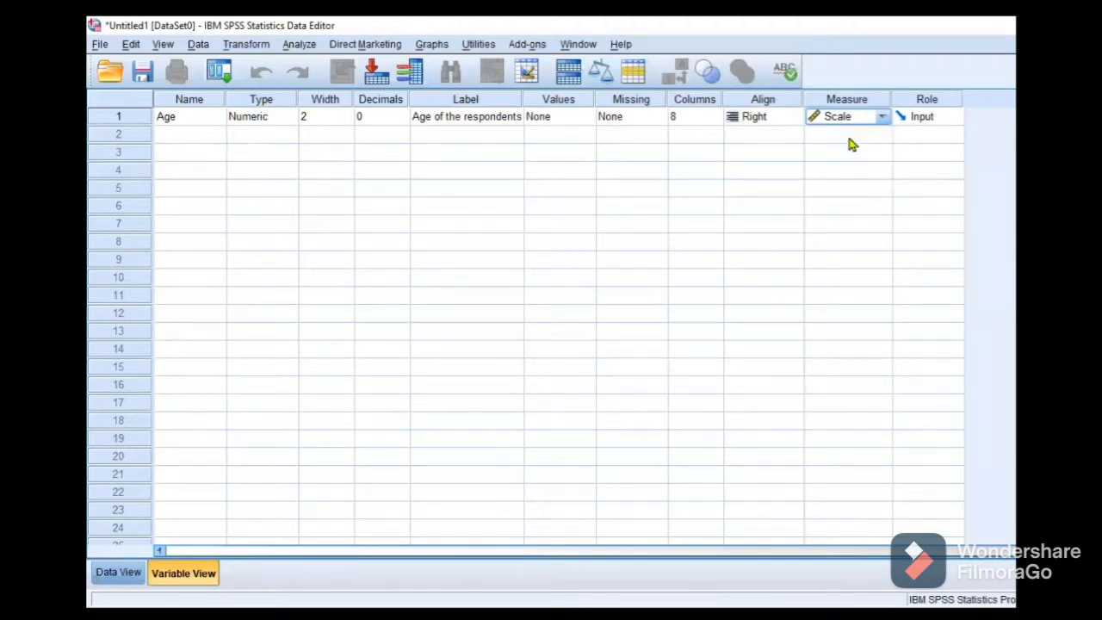
click(193, 141)
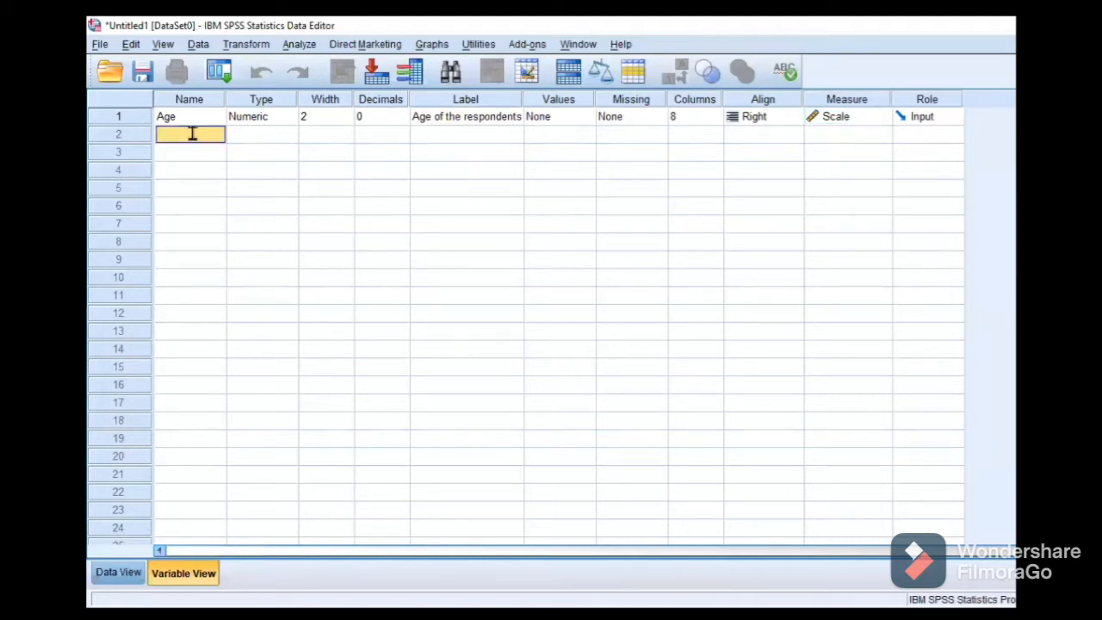
text(Gender)
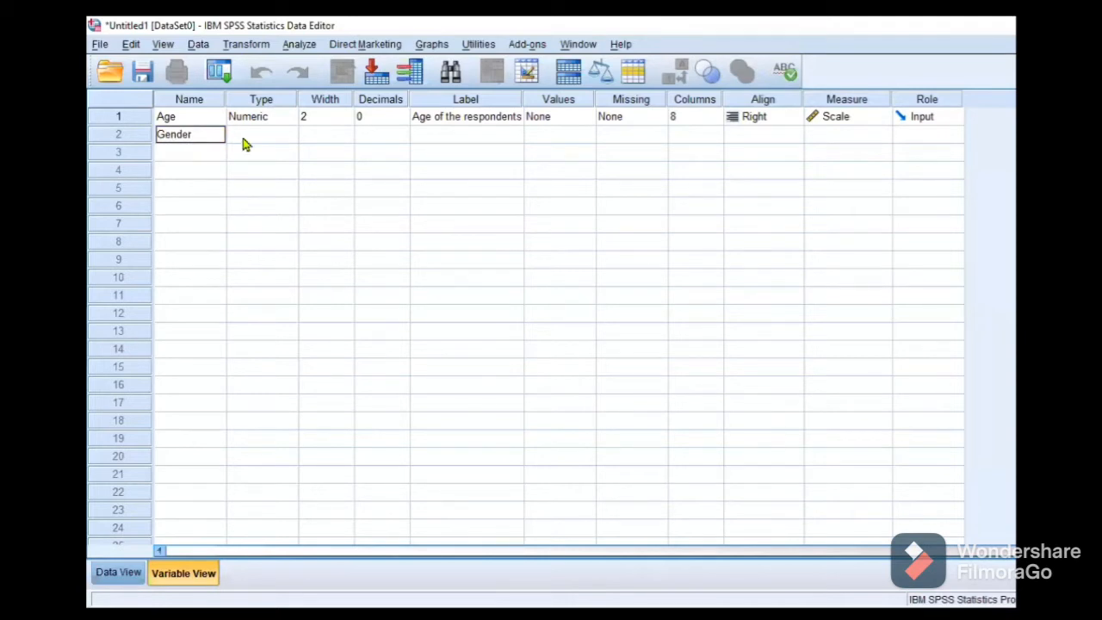
click(245, 136)
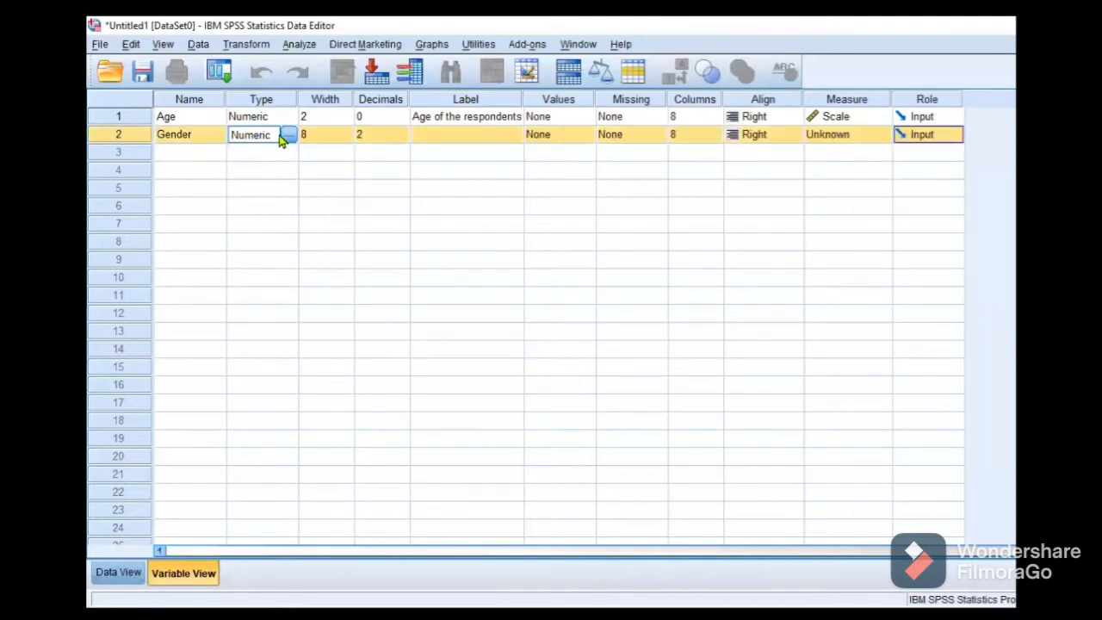
- Try to reduce the Gender variable's width to 2
click(327, 141)
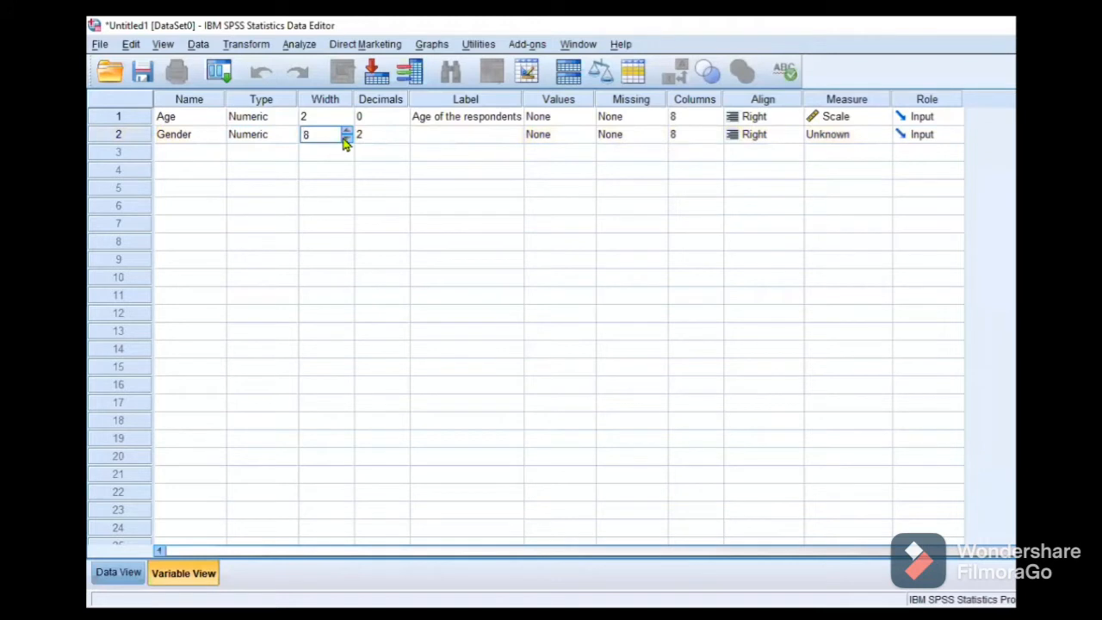
click(344, 143)
click(345, 143)
click(345, 143)
key(Down)
click(398, 137)
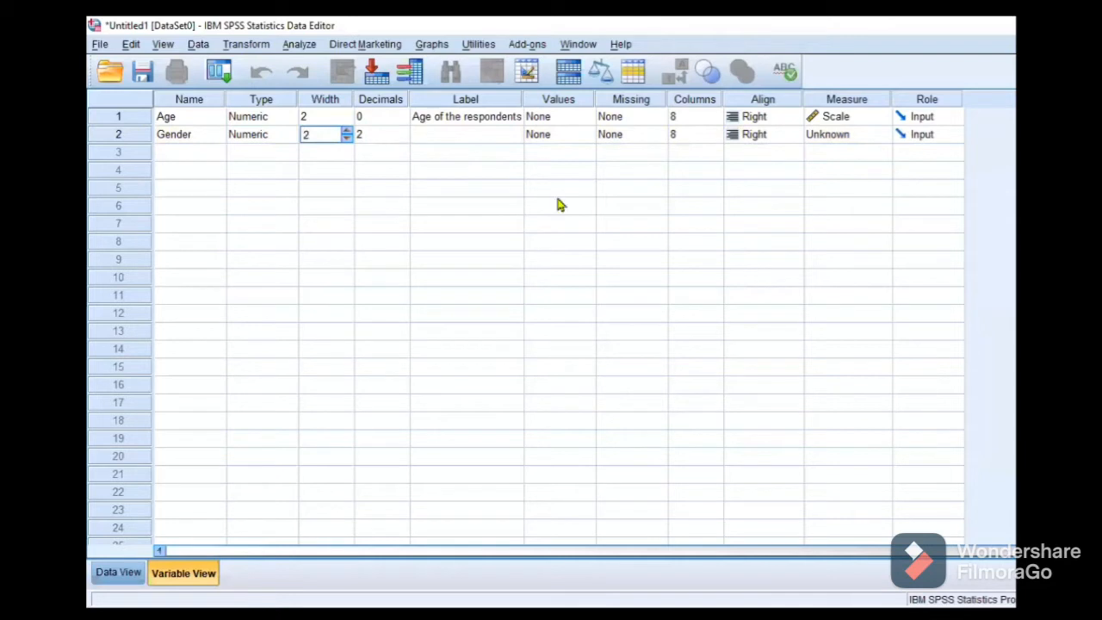
click(644, 344)
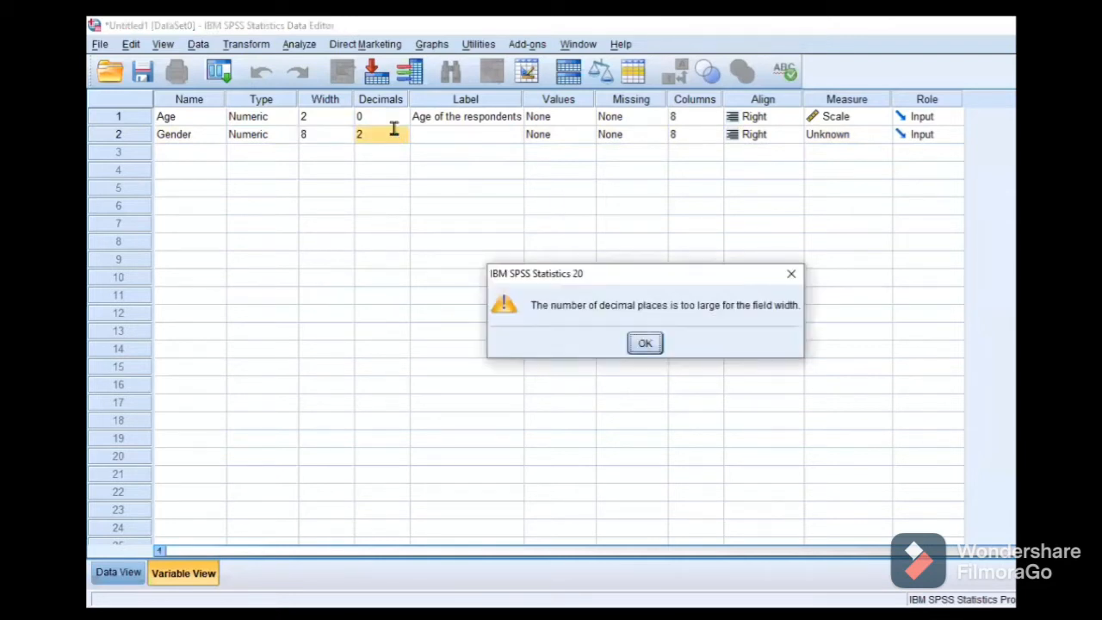
- Set the Gender variable's decimals to 0 and its width to 2
click(404, 137)
click(403, 133)
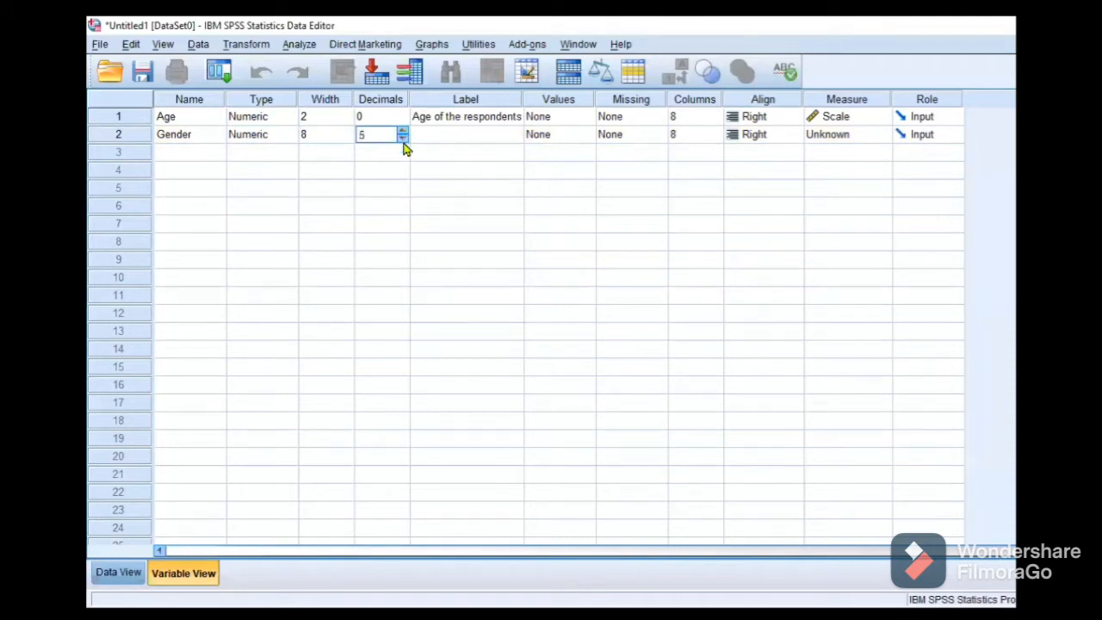
click(402, 134)
click(403, 139)
click(403, 138)
click(403, 139)
click(402, 139)
click(346, 144)
click(346, 139)
click(346, 139)
click(459, 140)
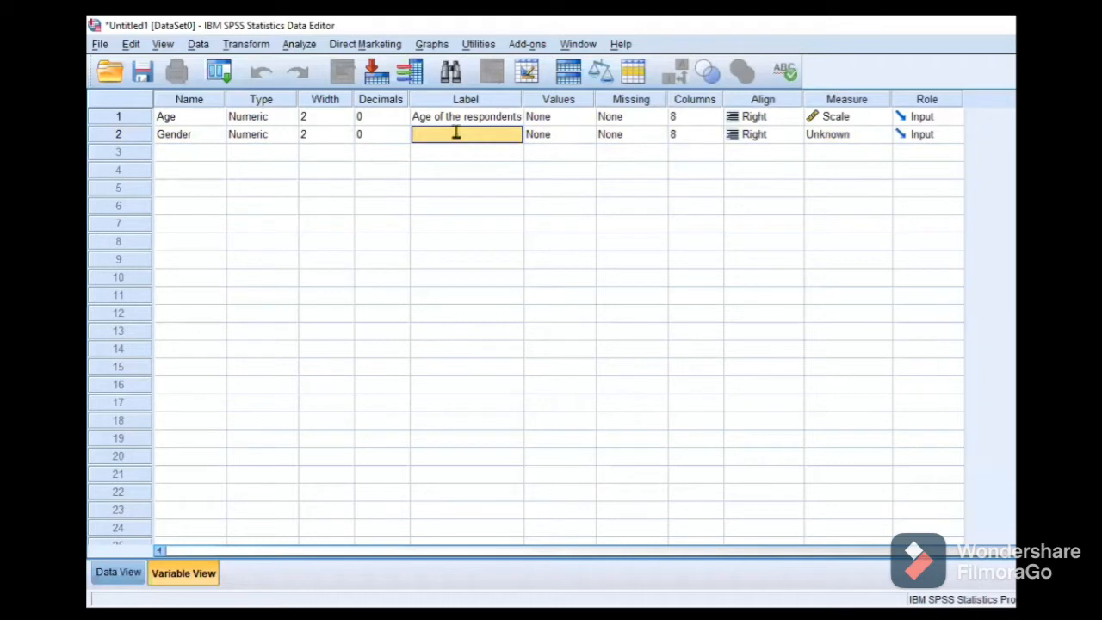
click(456, 132)
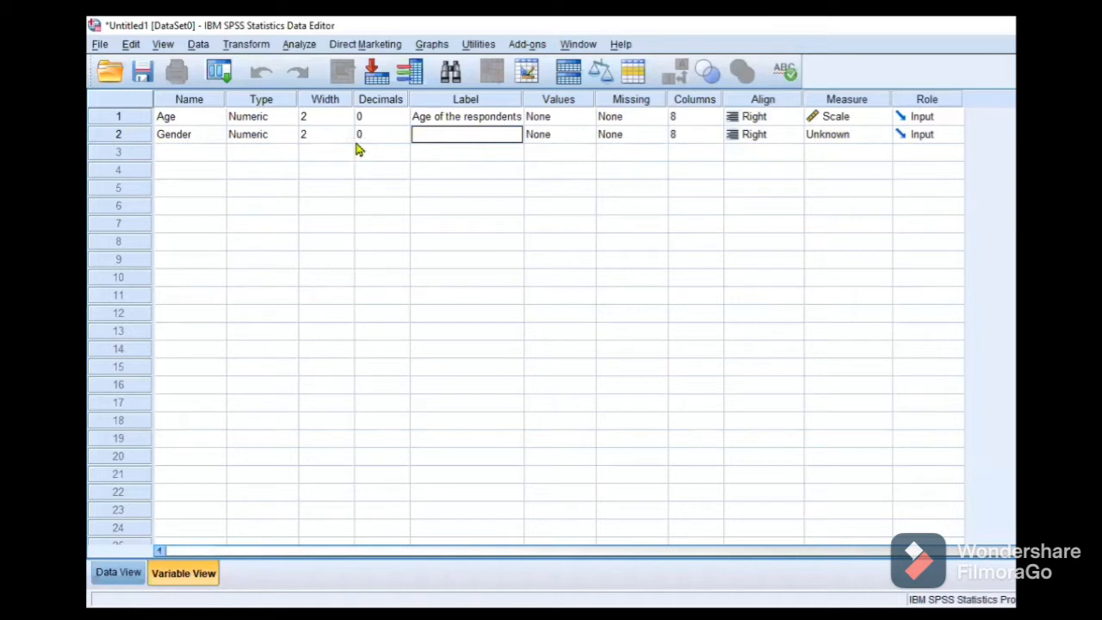
- Define value labels for the Gender variable: 1 as Male and 2 as Female
double_click(585, 138)
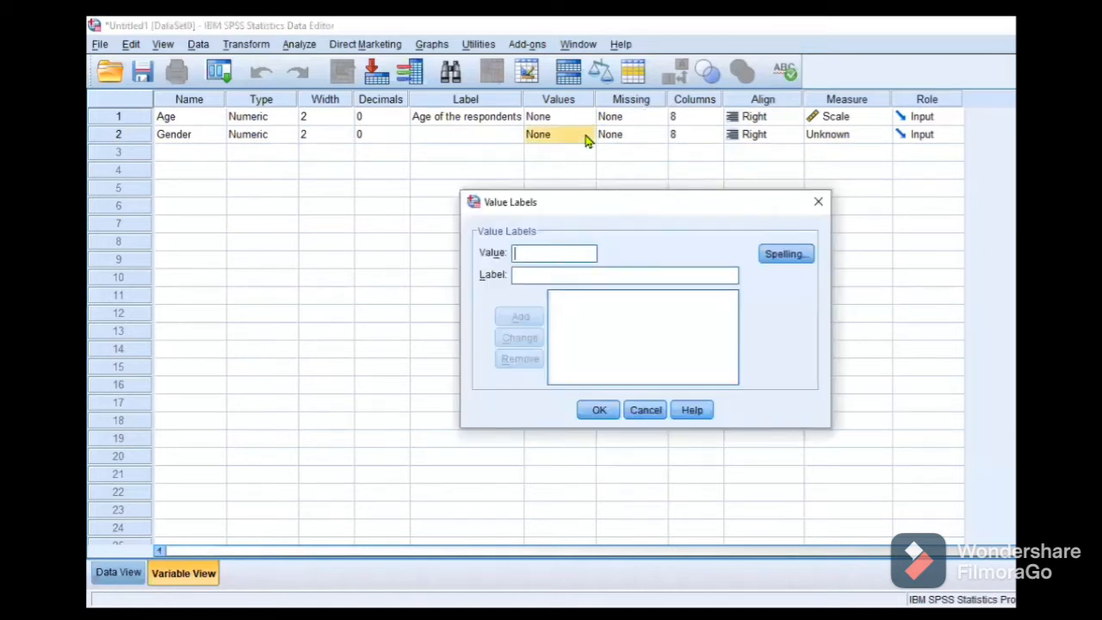
text(1)
key(Tab)
text(Male)
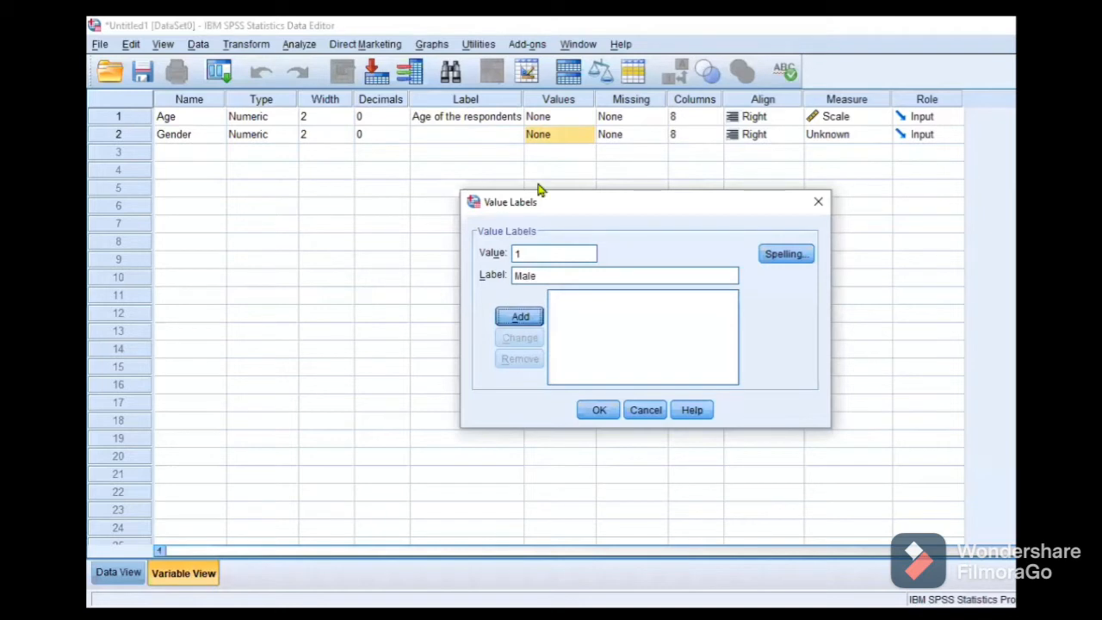
key(Return)
text(2)
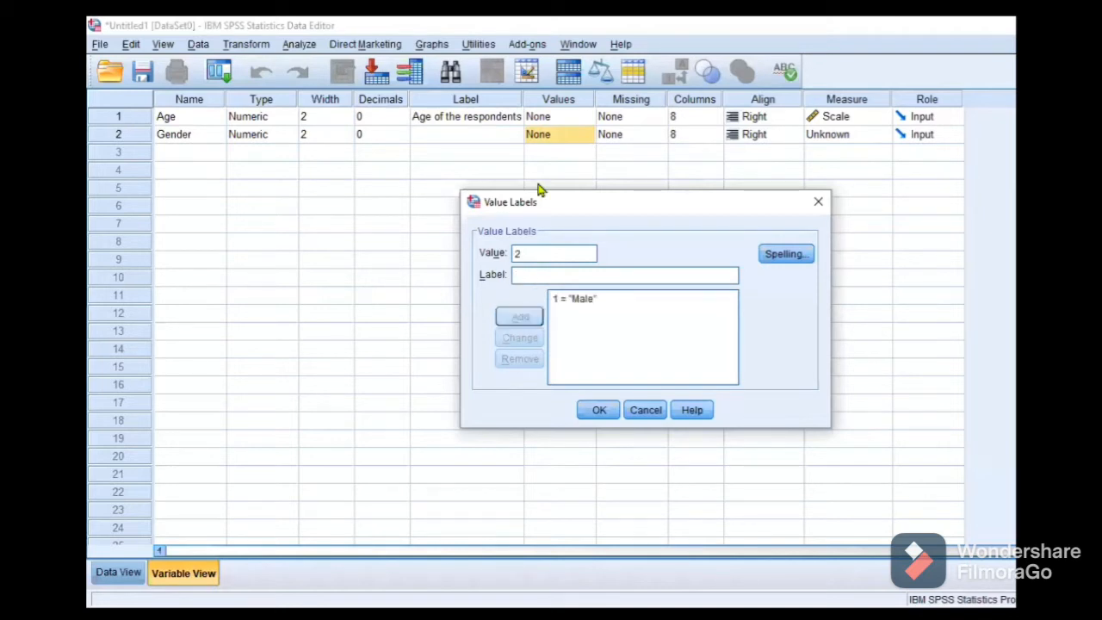
key(Tab)
text(Fem)
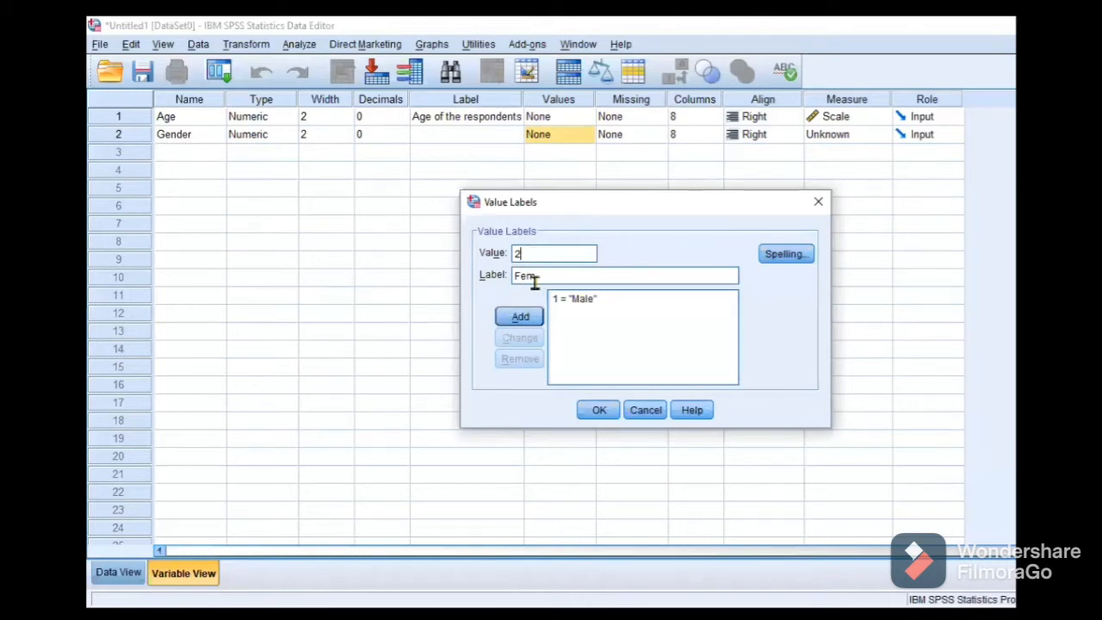
text(ale)
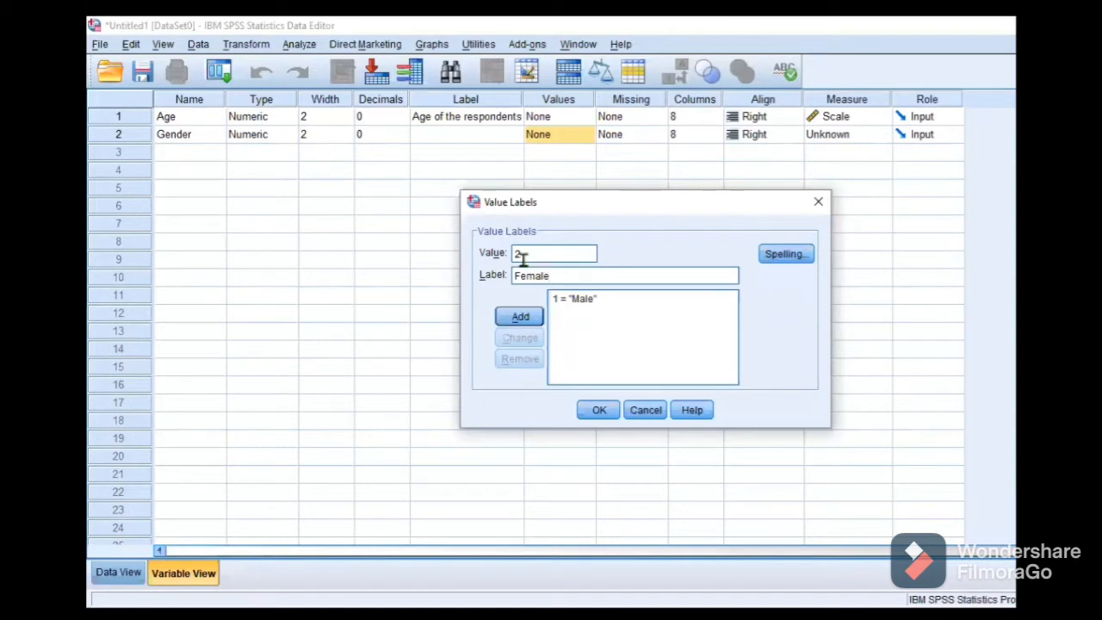
click(521, 316)
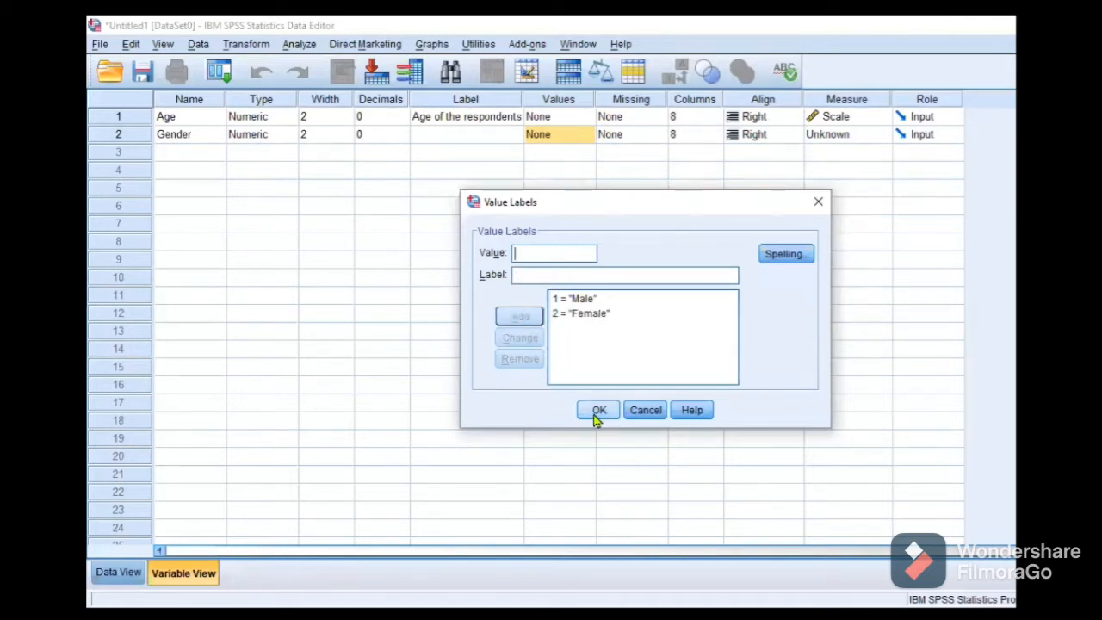
click(597, 414)
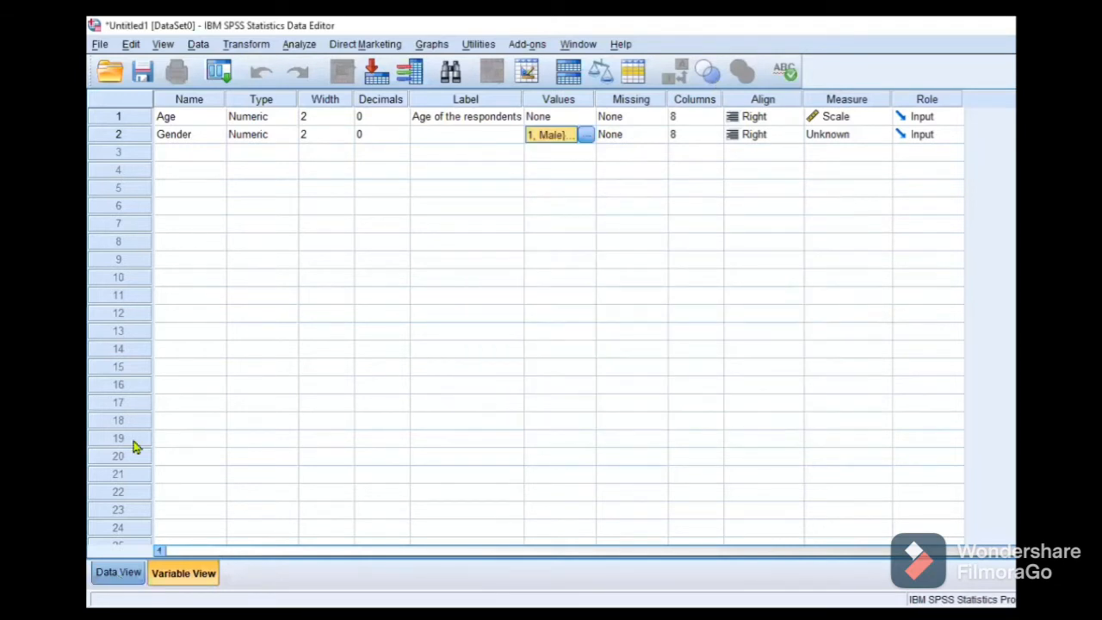
- In Data View, enter the Age values 23, 24, 16 and 26 for the first four cases
key(ctrl+t)
click(130, 574)
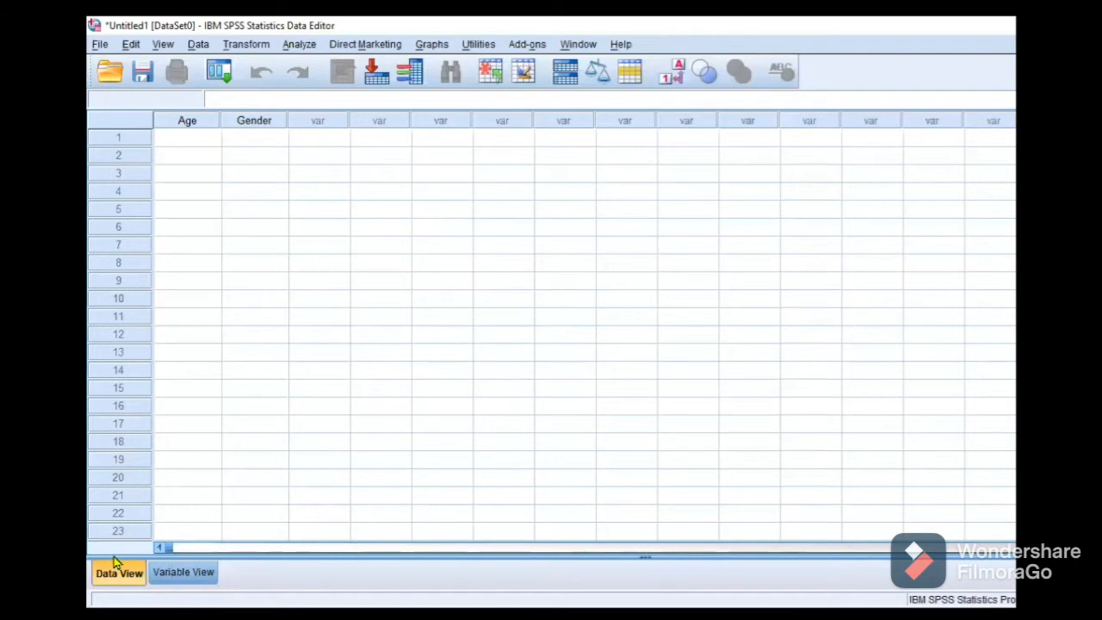
click(176, 575)
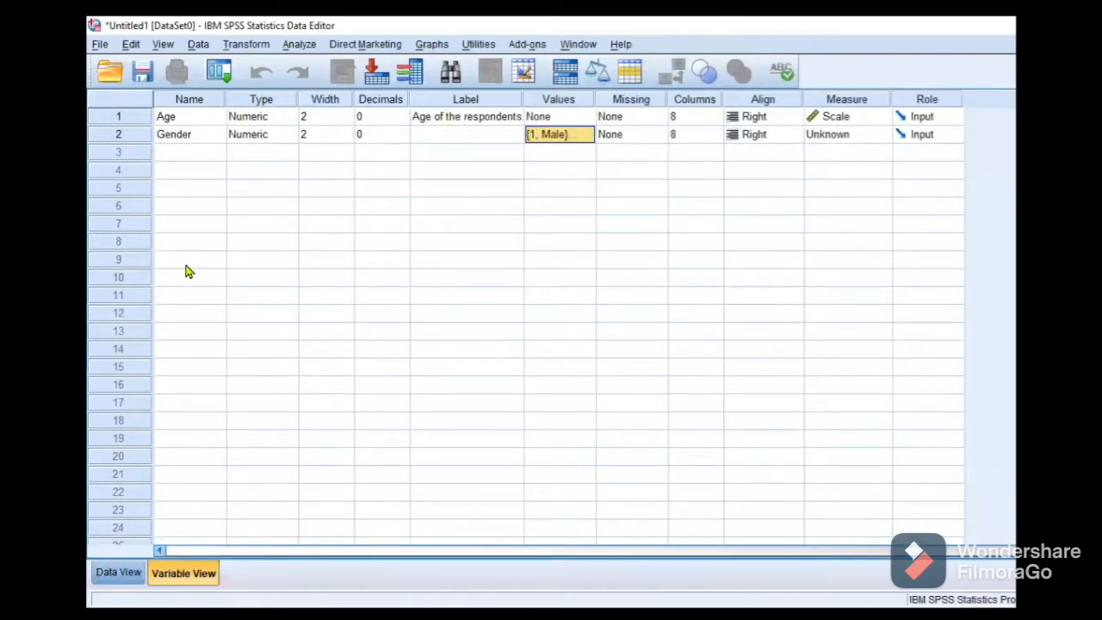
click(112, 572)
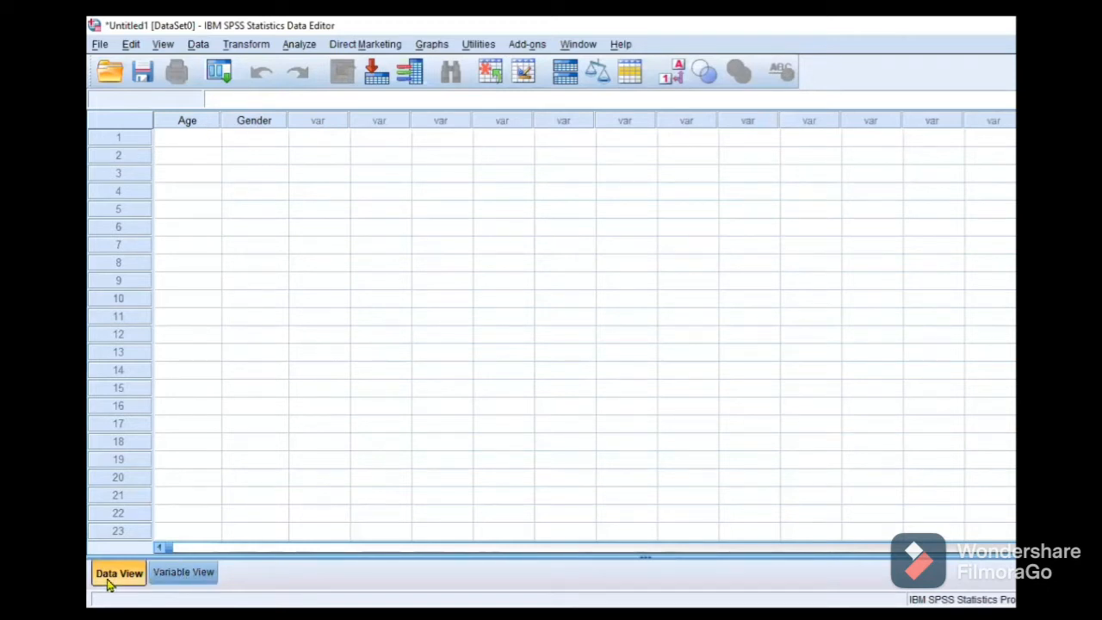
click(196, 143)
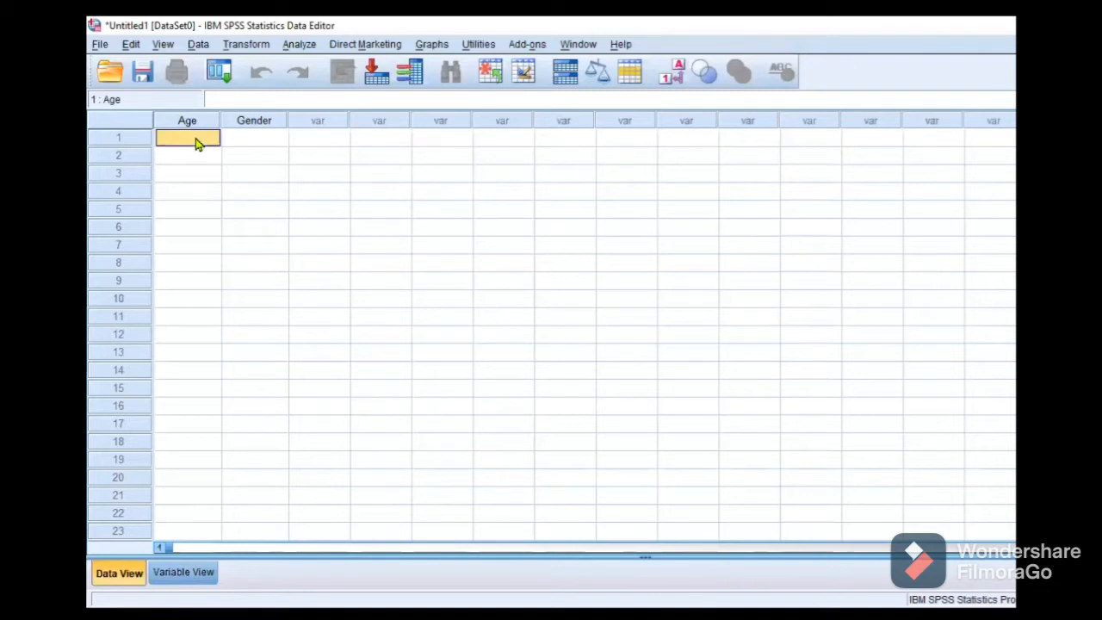
text(23)
key(Return)
text(24)
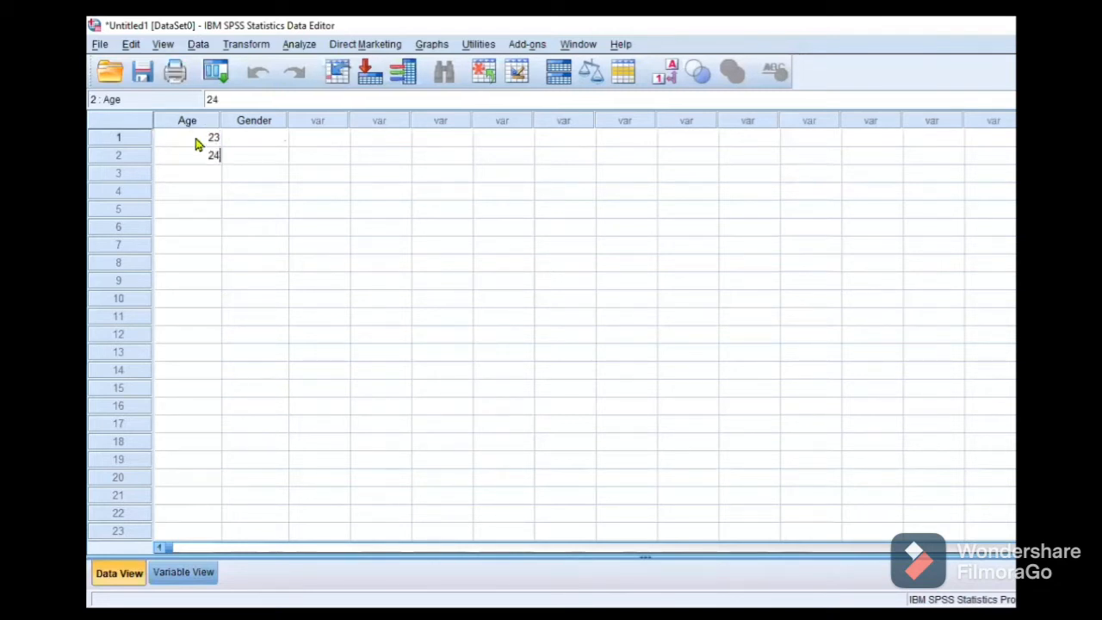
key(Return)
text(16)
key(Return)
text(26)
key(Return)
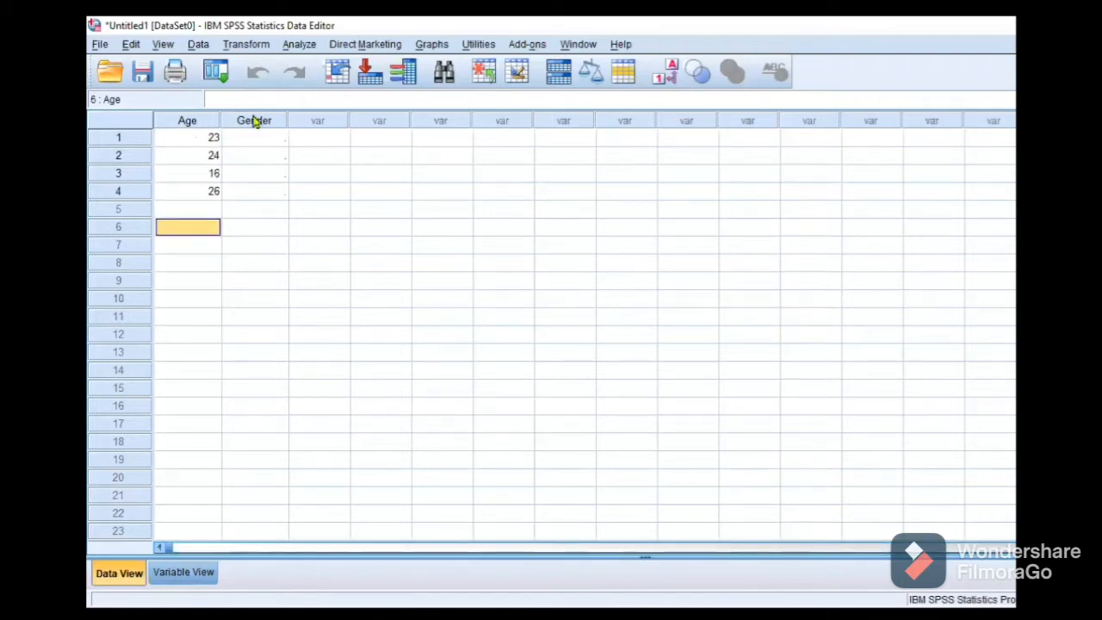
- Enter the Gender codes 1, 1, 2 and 2 for the four cases
click(255, 143)
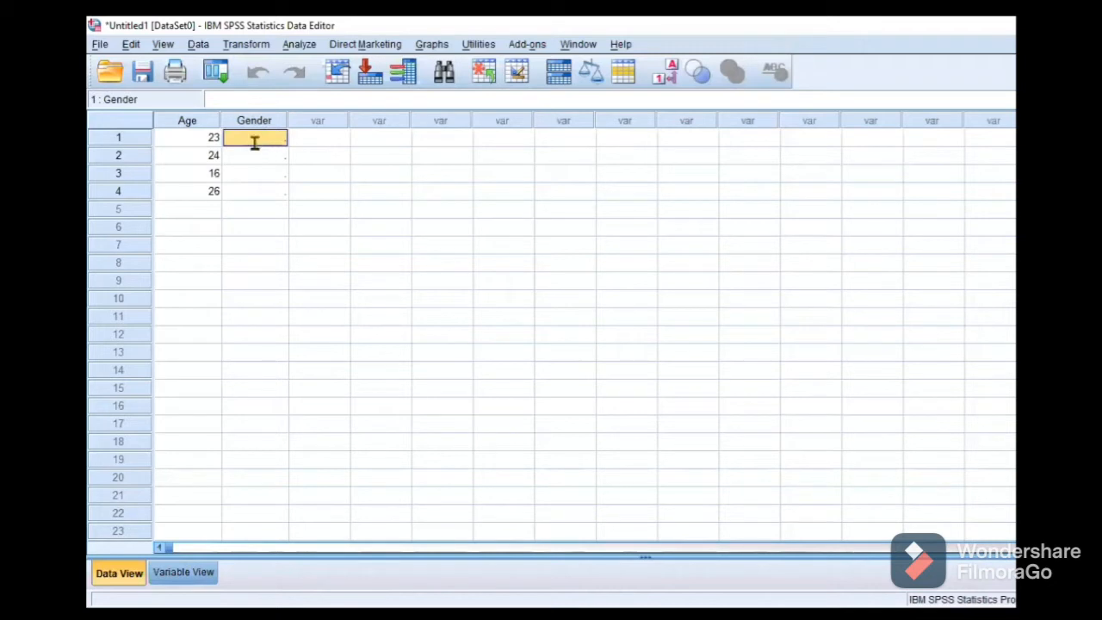
text(1)
key(Return)
text(1)
key(Return)
text(2)
key(Return)
text(2)
key(Return)
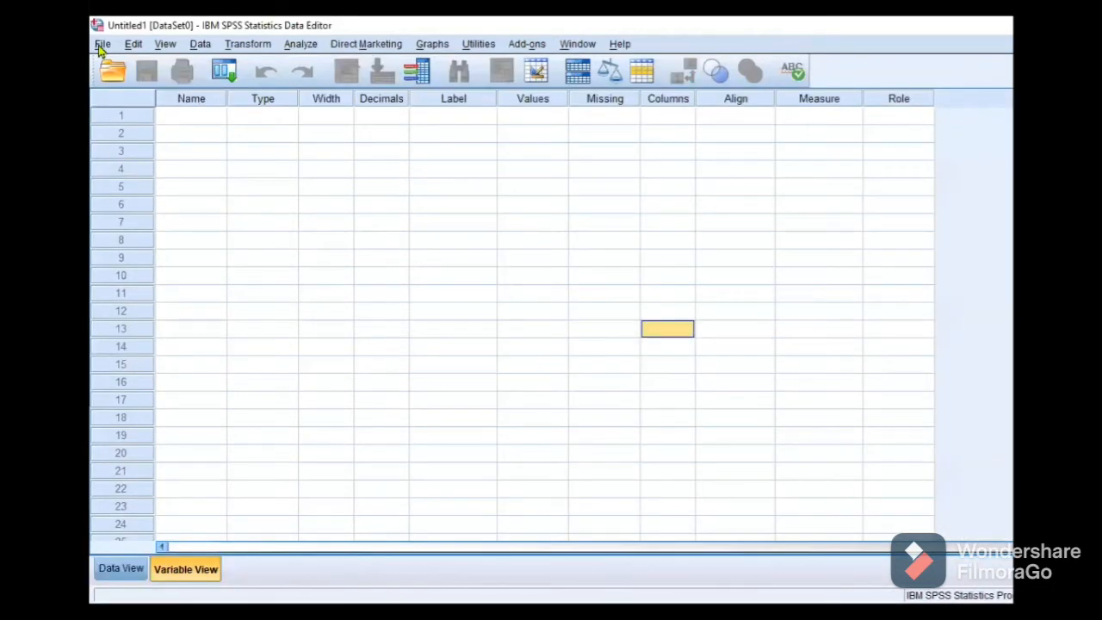
- Open the Excel file data.xls from the Documents folder as a data source
click(102, 45)
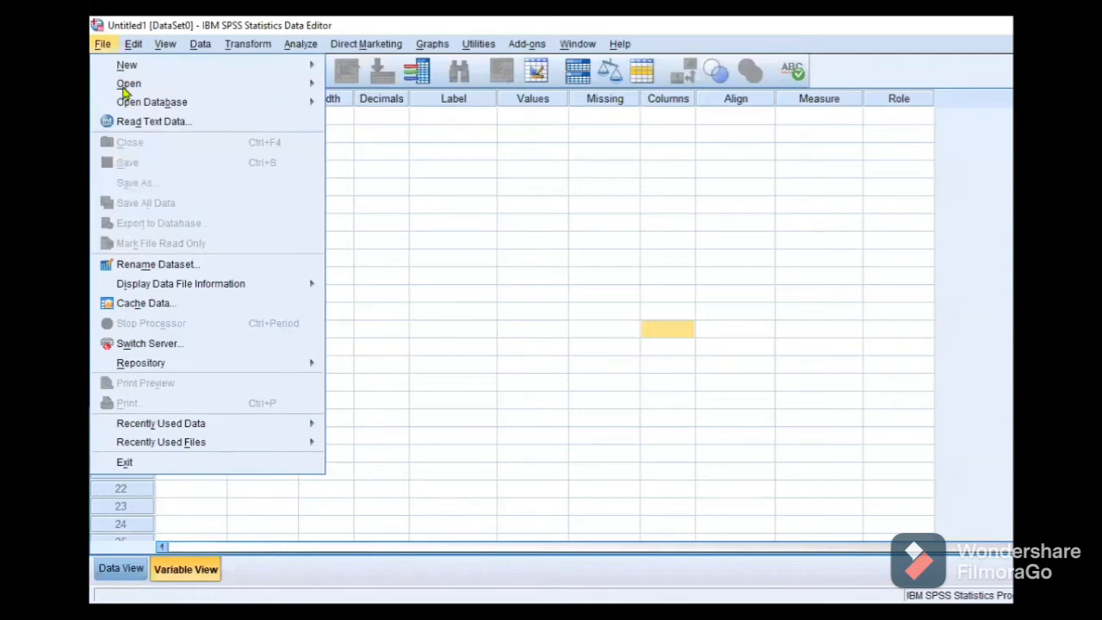
mouse_move(126, 93)
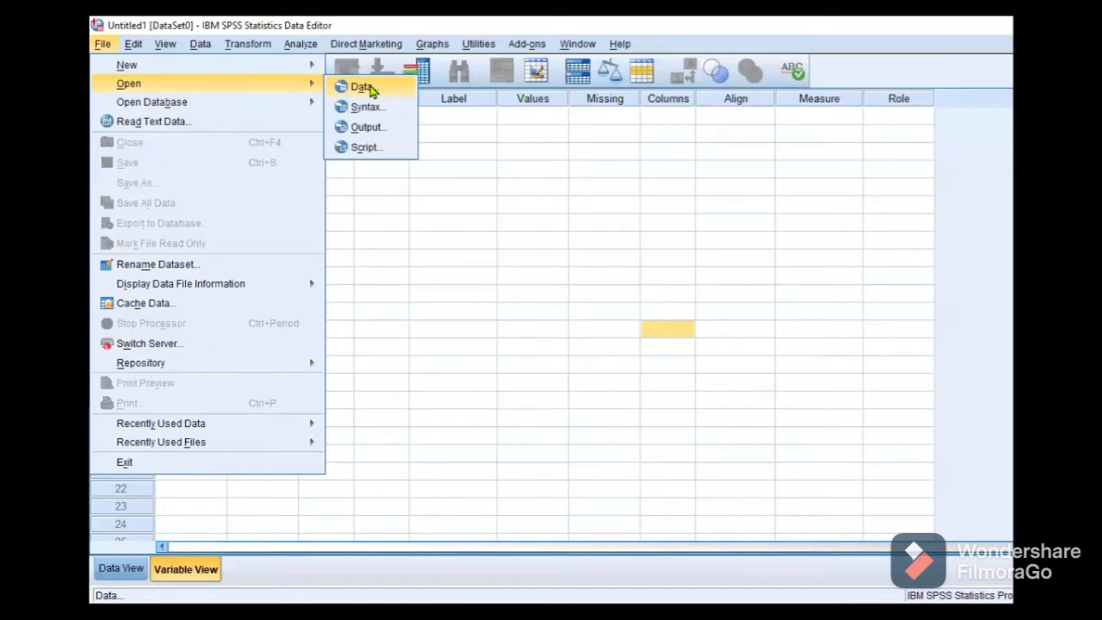
click(362, 87)
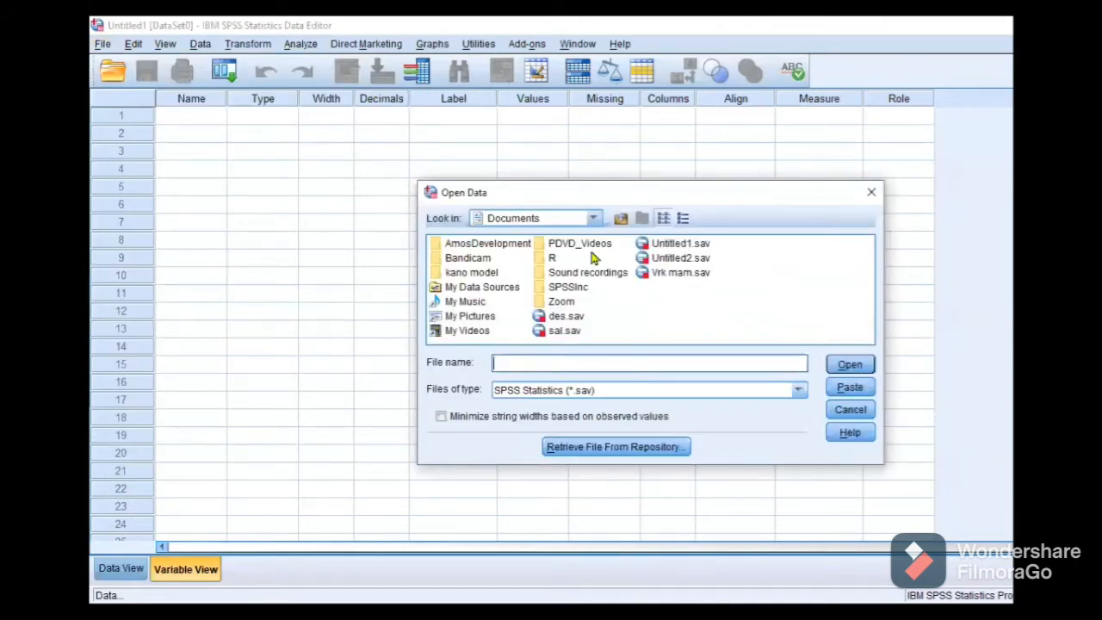
click(799, 392)
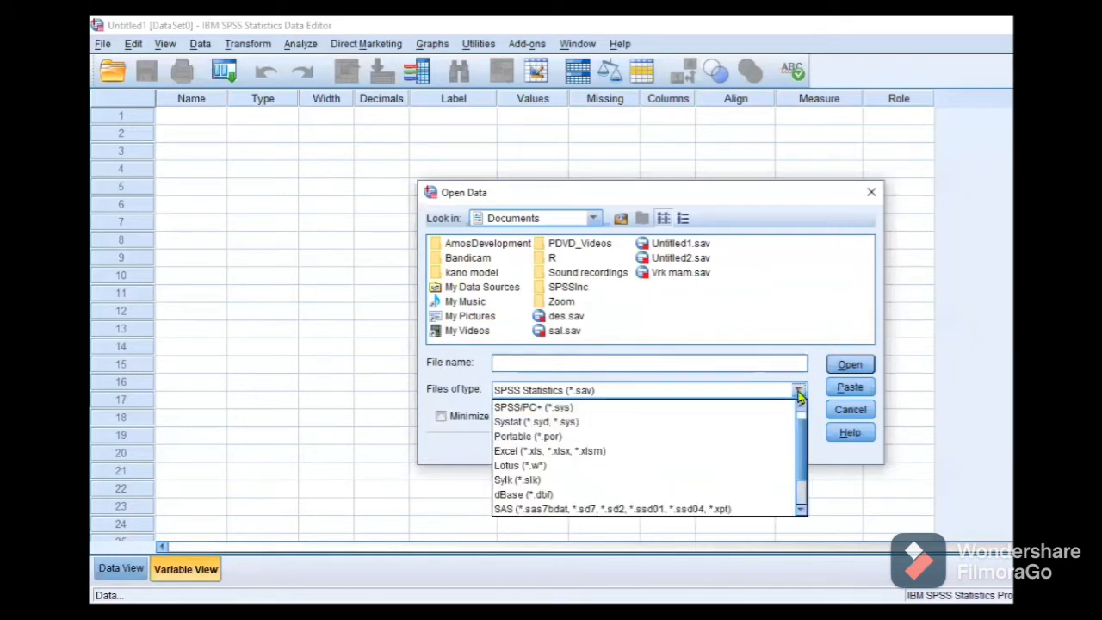
click(720, 453)
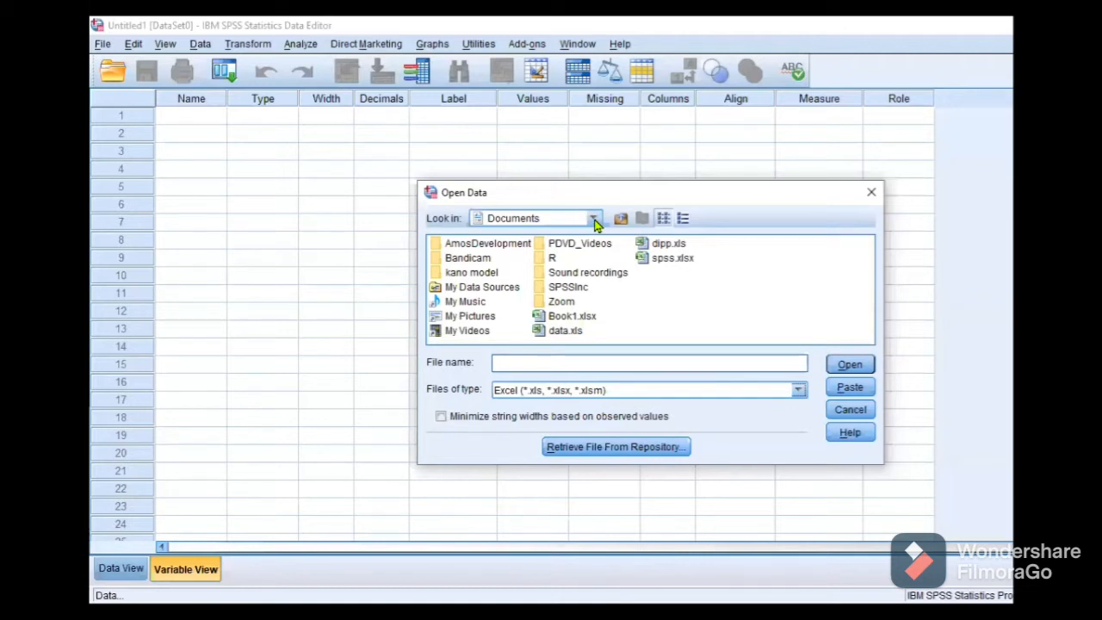
click(579, 339)
click(842, 367)
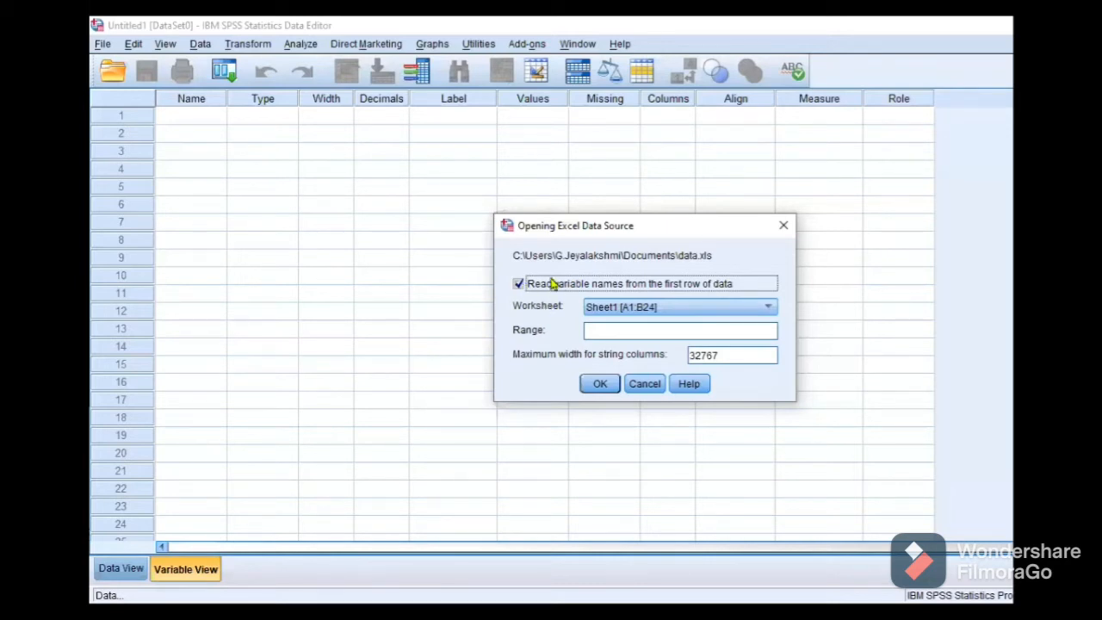
- Import worksheet Sheet1 [A1:B24] with variable names read from the first row of data
click(519, 285)
click(518, 285)
click(685, 309)
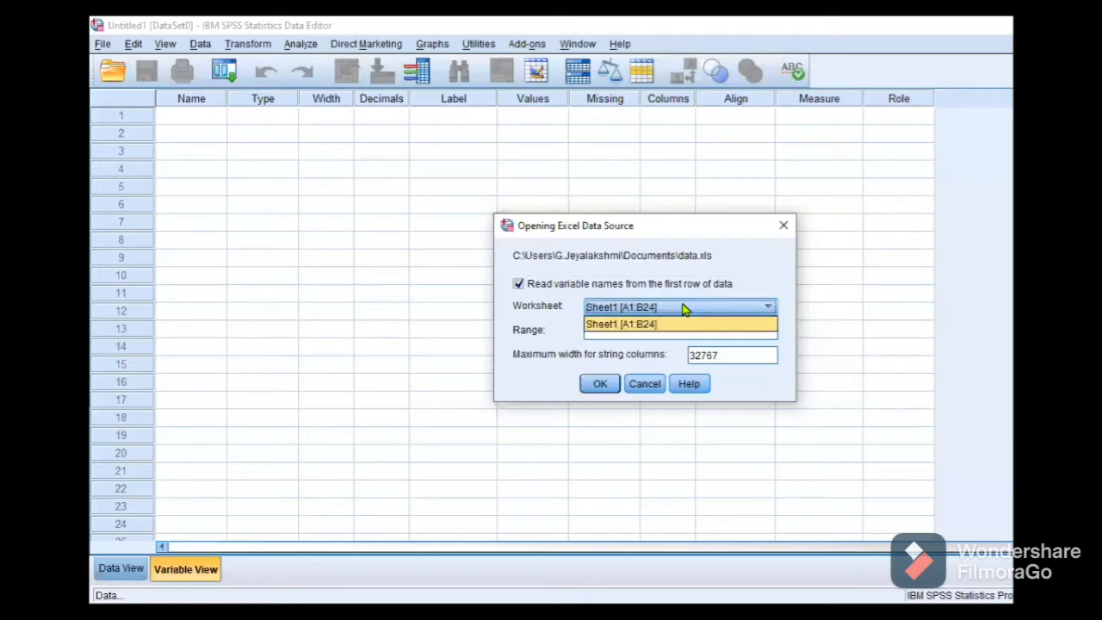
click(685, 327)
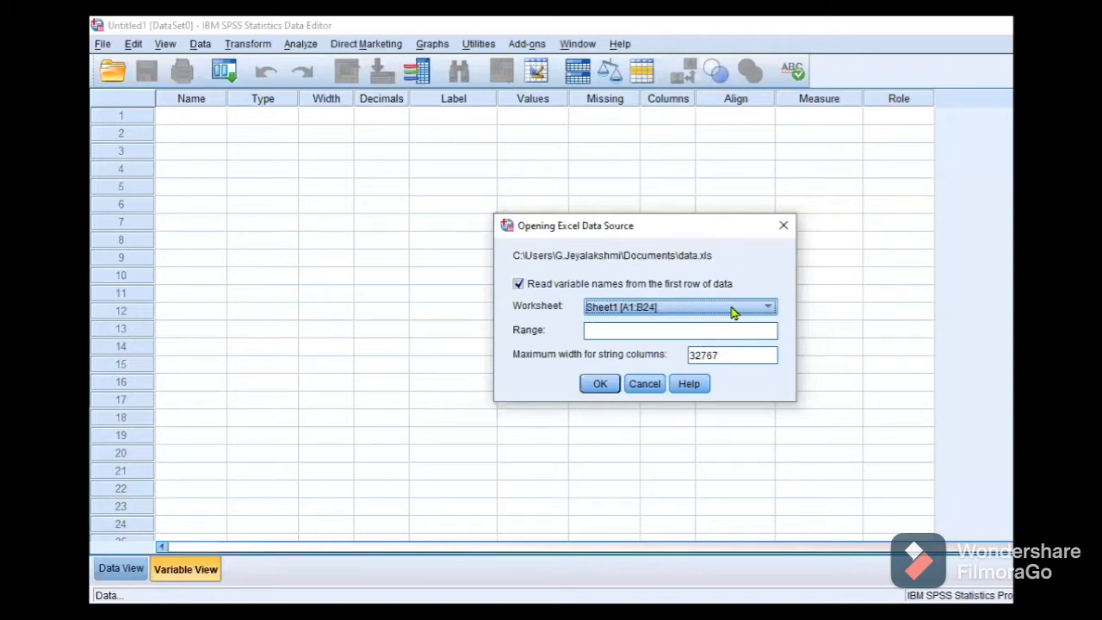
click(767, 307)
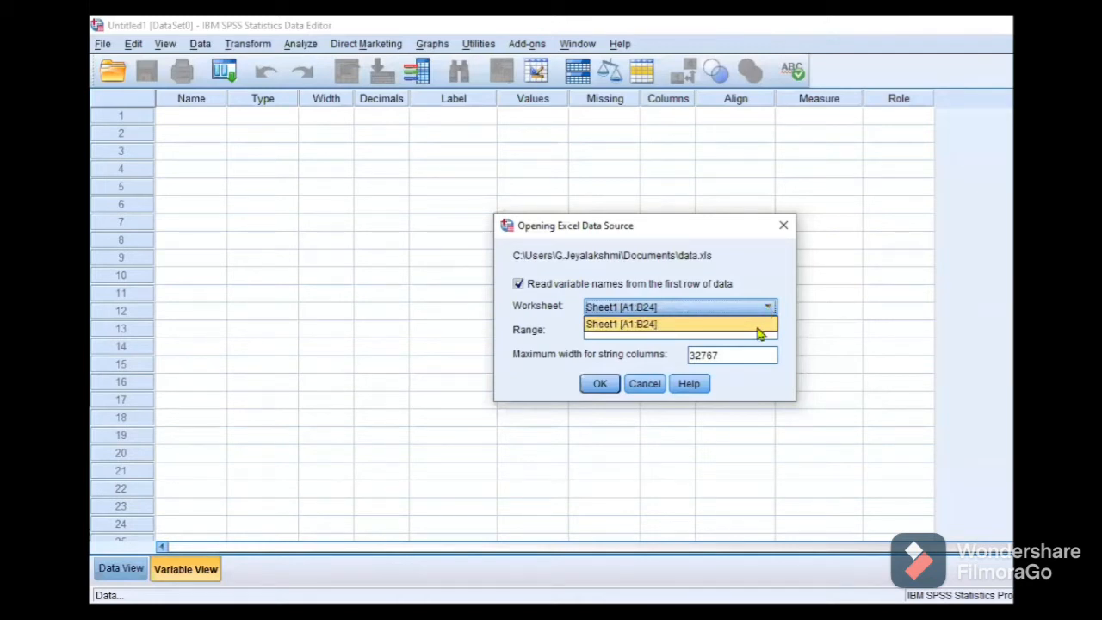
click(737, 310)
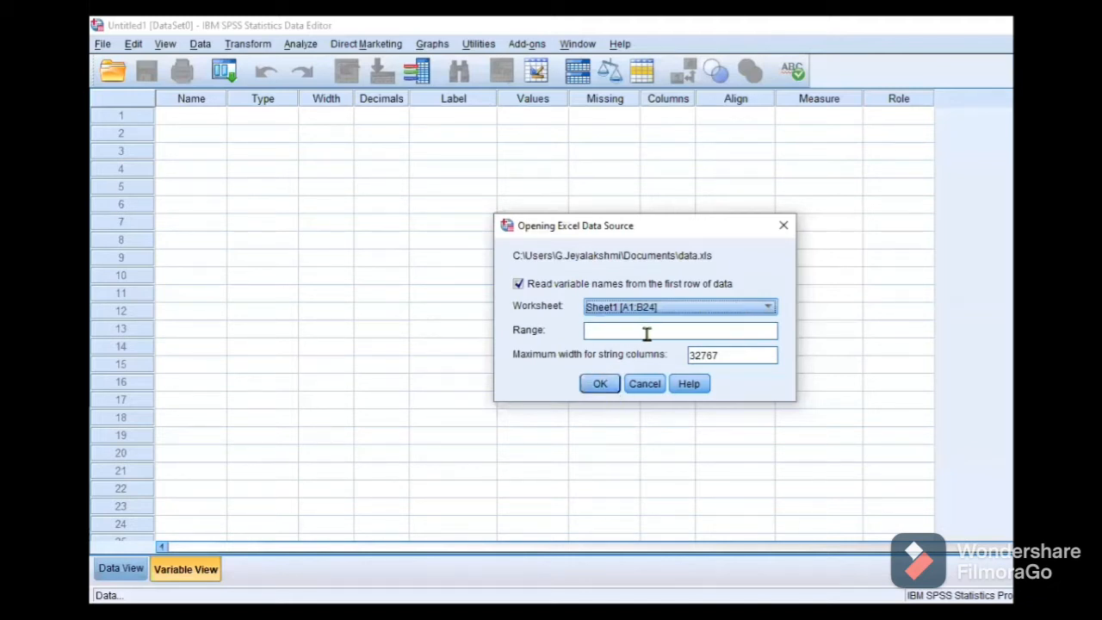
click(608, 328)
click(601, 387)
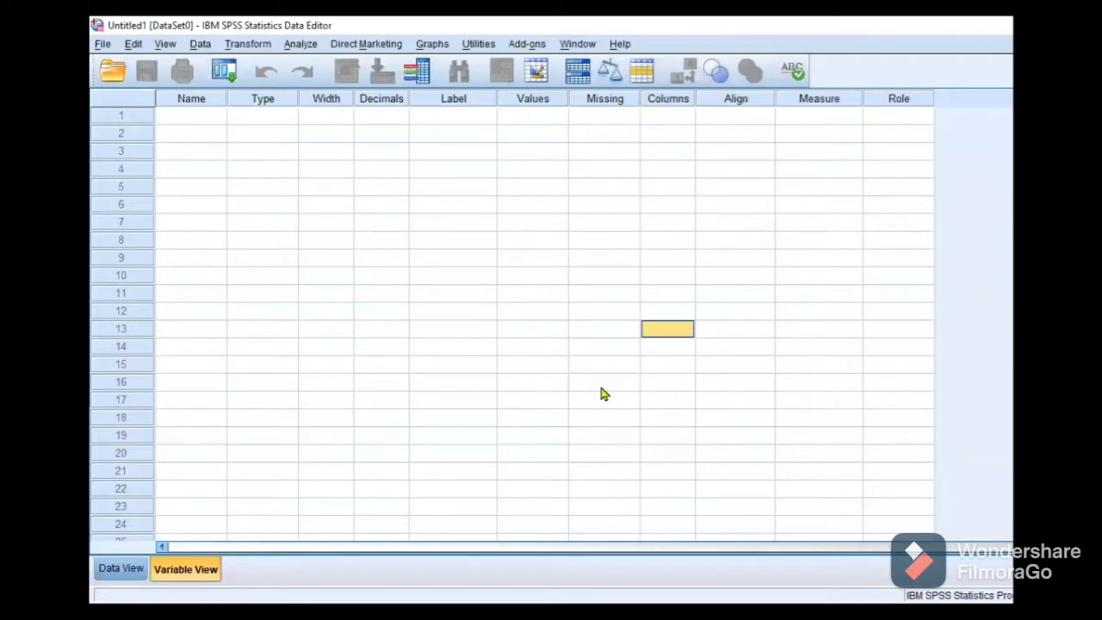
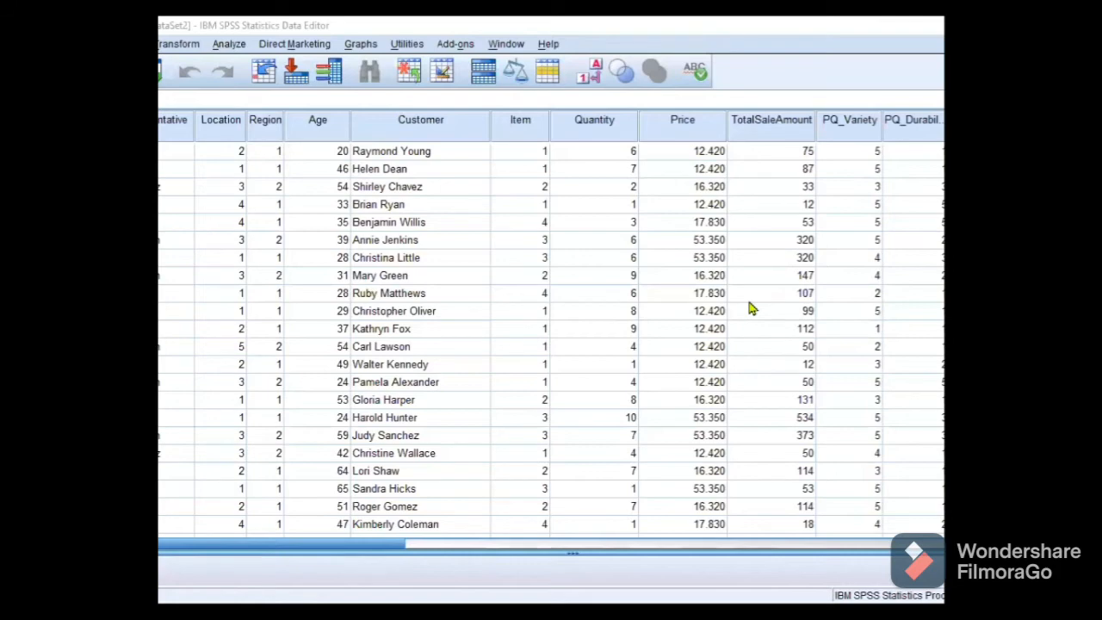
- Review the variables' measurement levels in Variable View and set the PQ_Variety variable's measure to Scale
key(ctrl+t)
scroll(766, 379, down, 1)
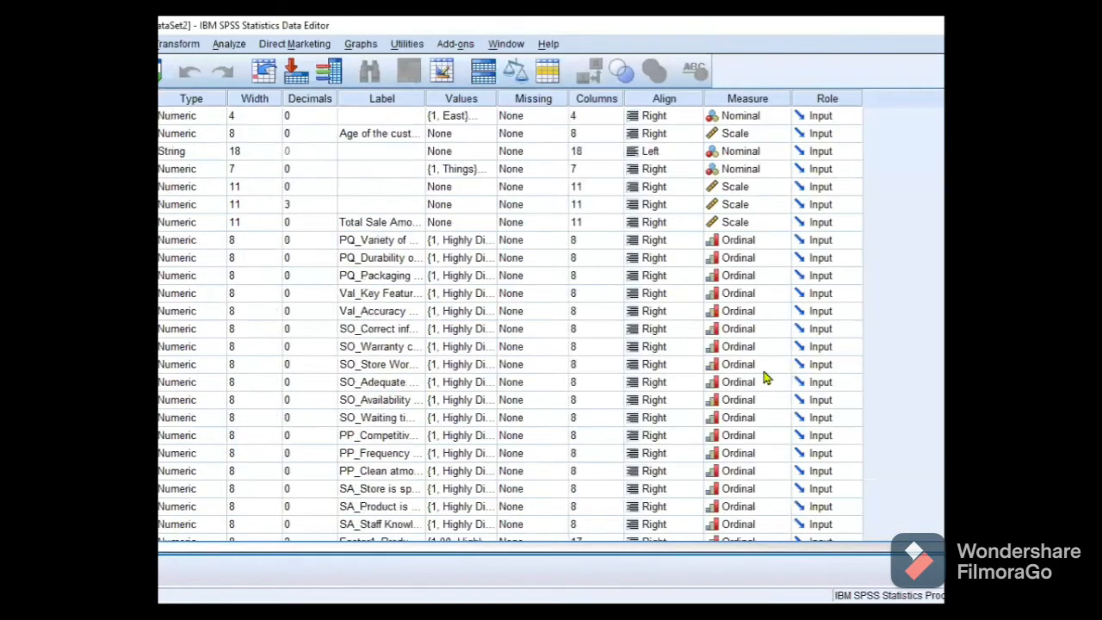
scroll(765, 378, down, 4)
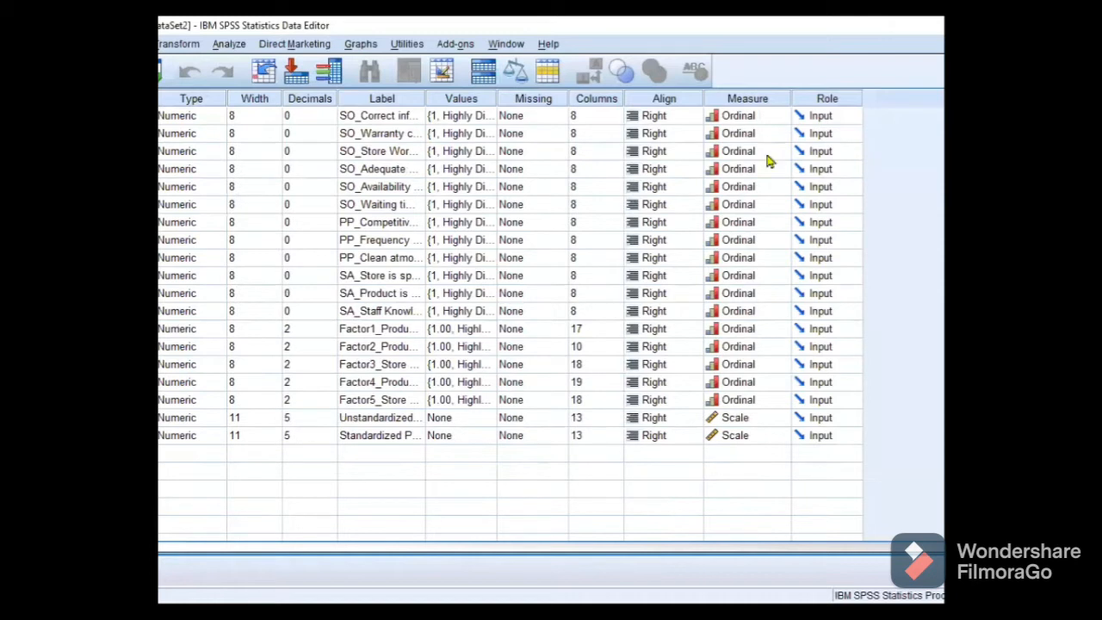
scroll(765, 149, up, 3)
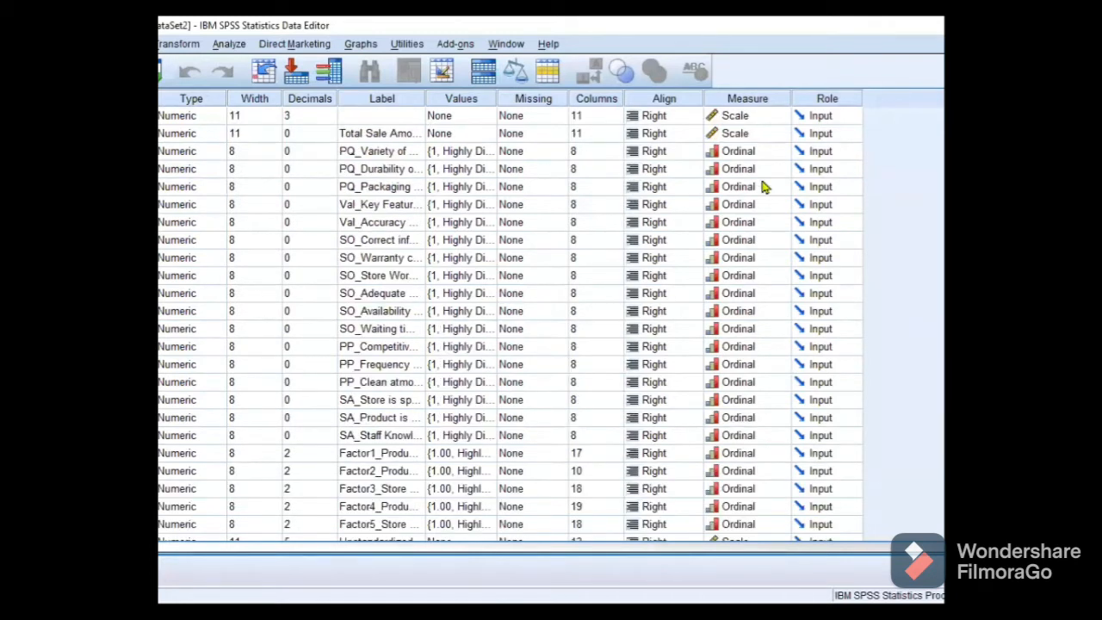
click(765, 152)
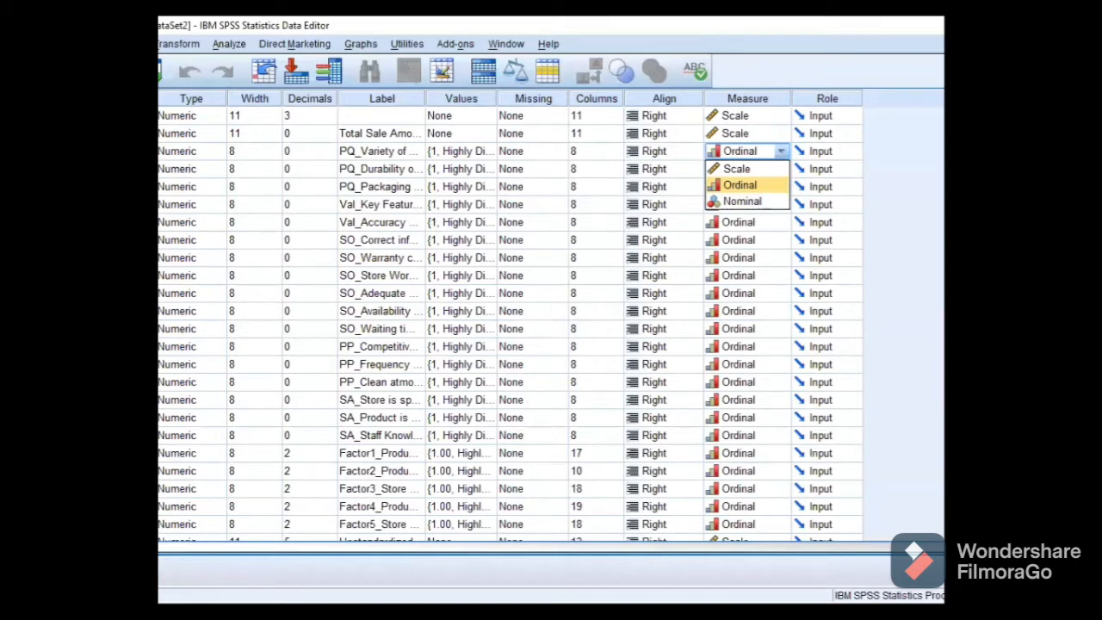
key(Up)
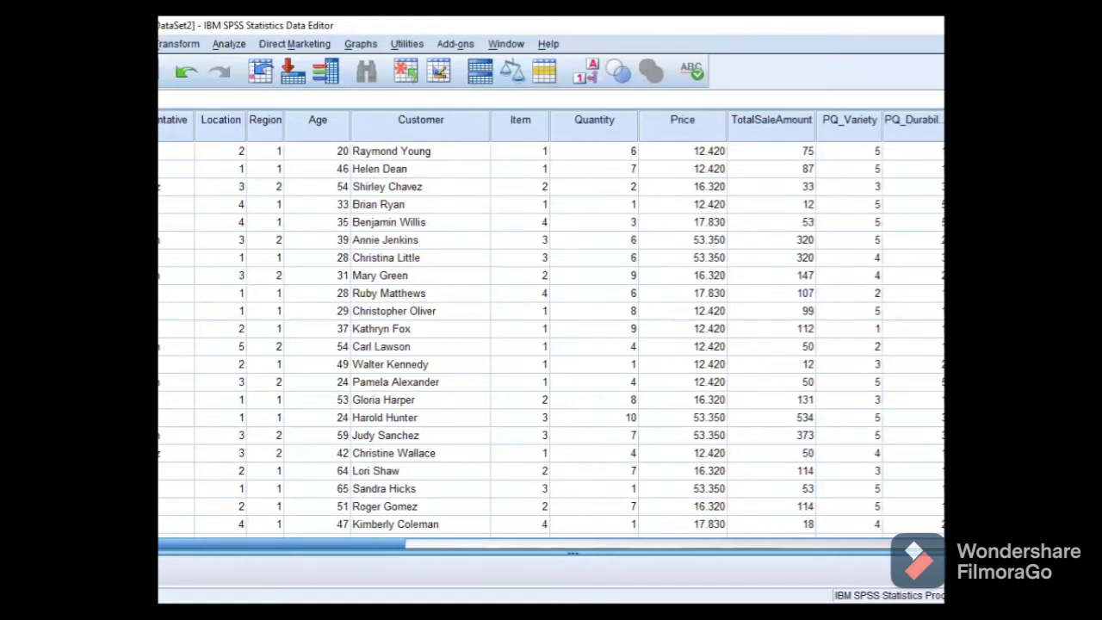
- Start a scale Reliability Analysis and add all variables from PQ_Variety through Factor5_Store Atmosphere as its items
click(229, 50)
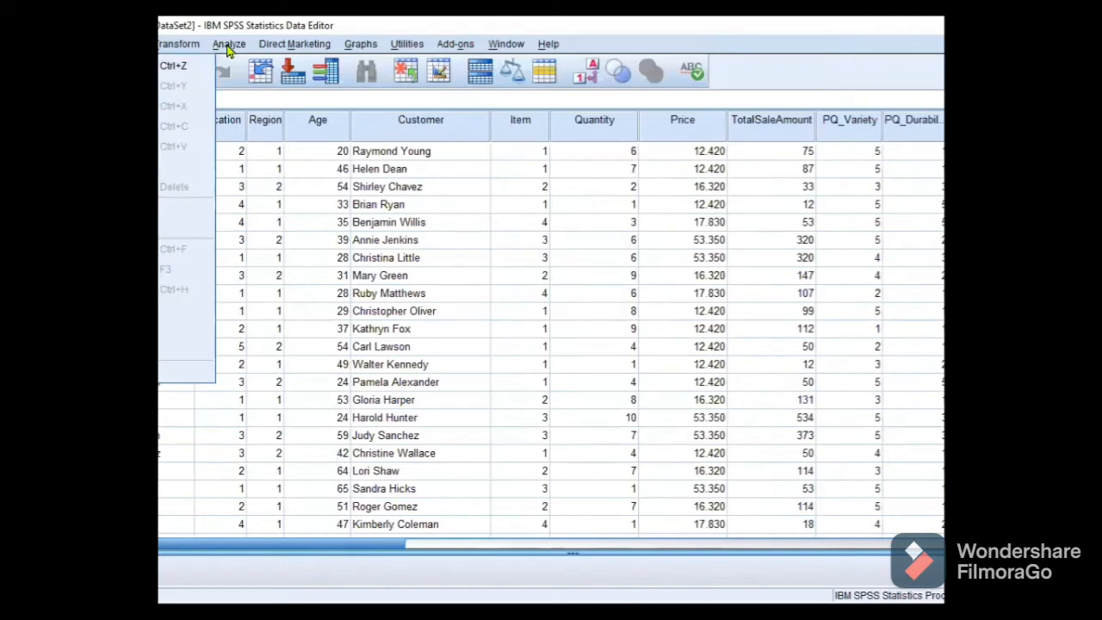
click(229, 50)
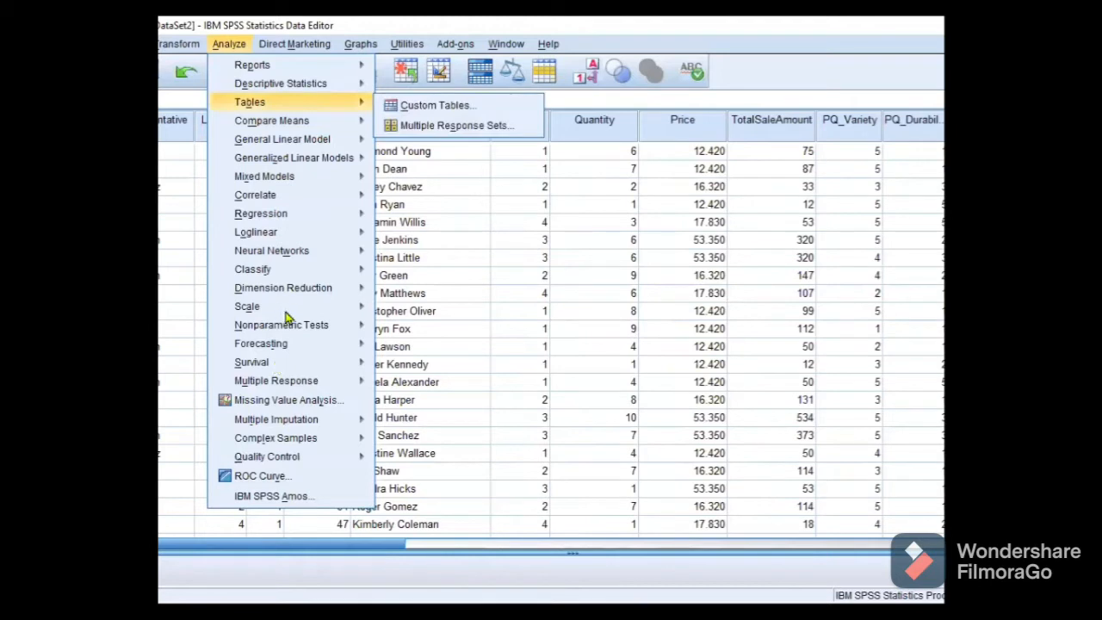
mouse_move(288, 313)
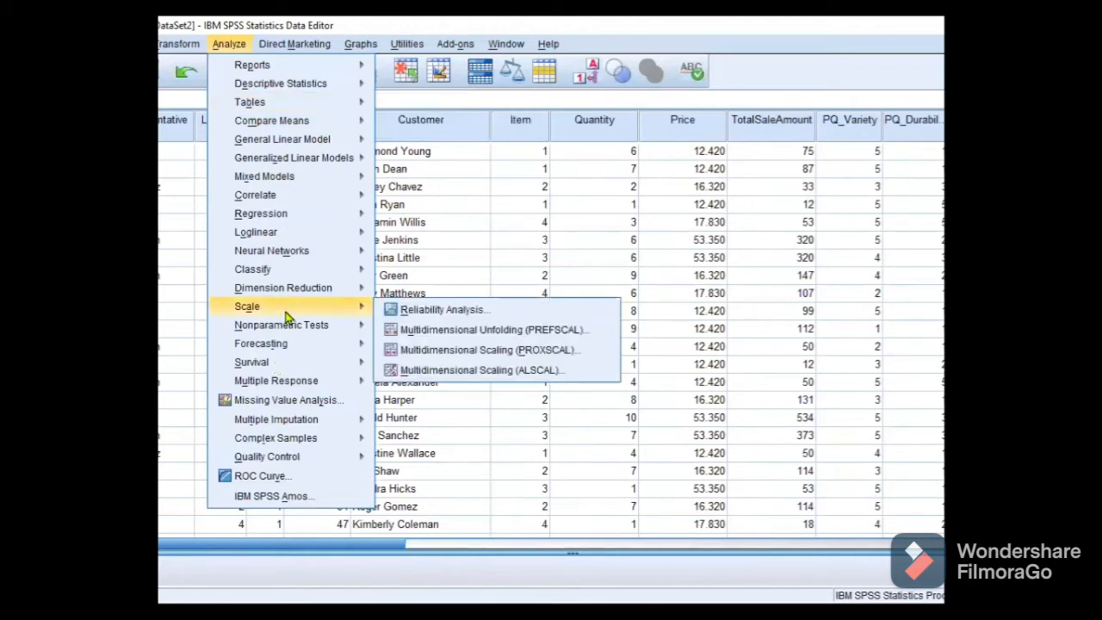
click(473, 312)
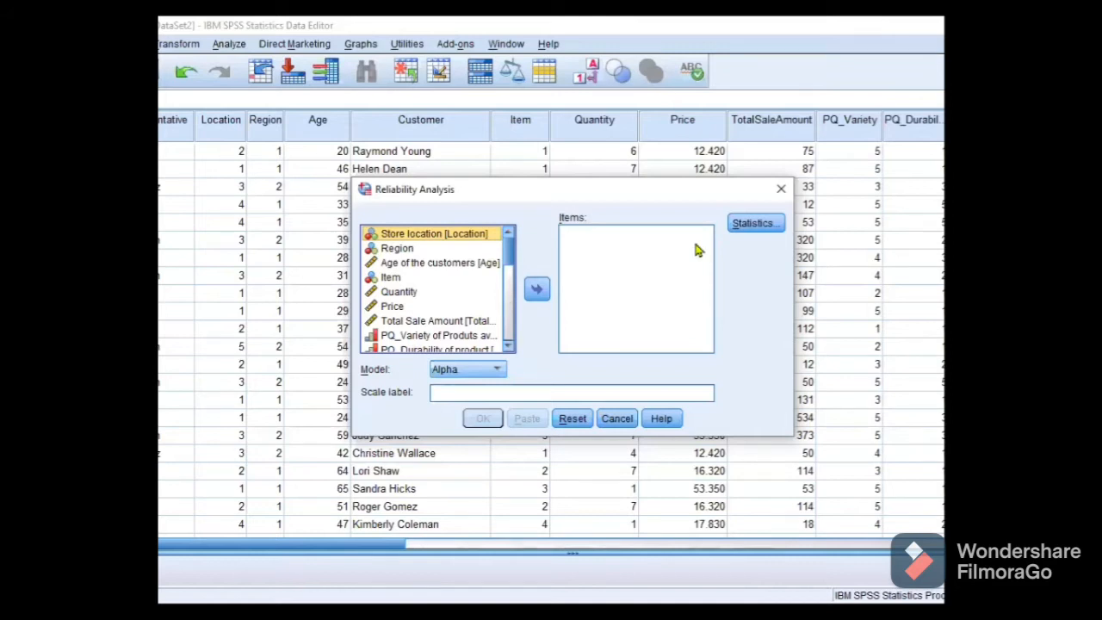
click(508, 348)
click(508, 348)
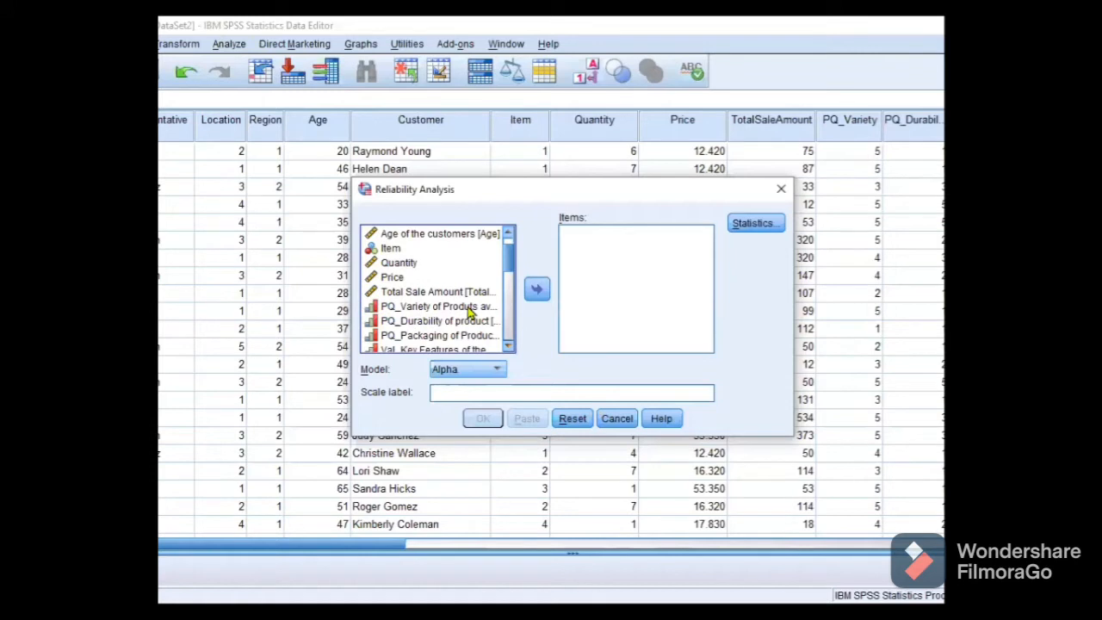
click(470, 310)
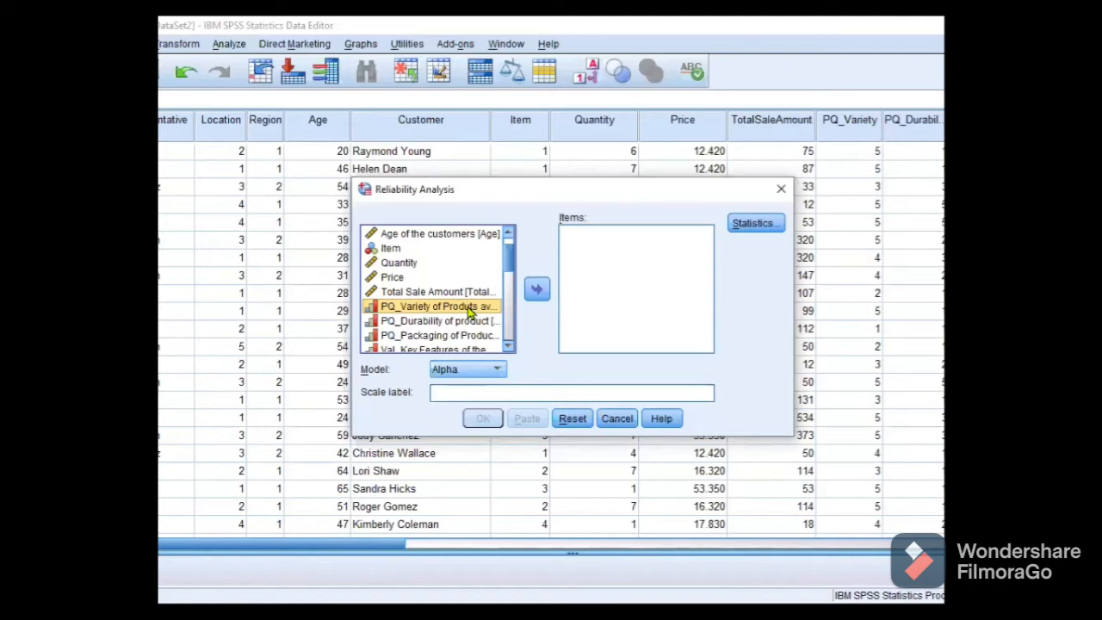
key(shift+Down)
key(shift+Down)
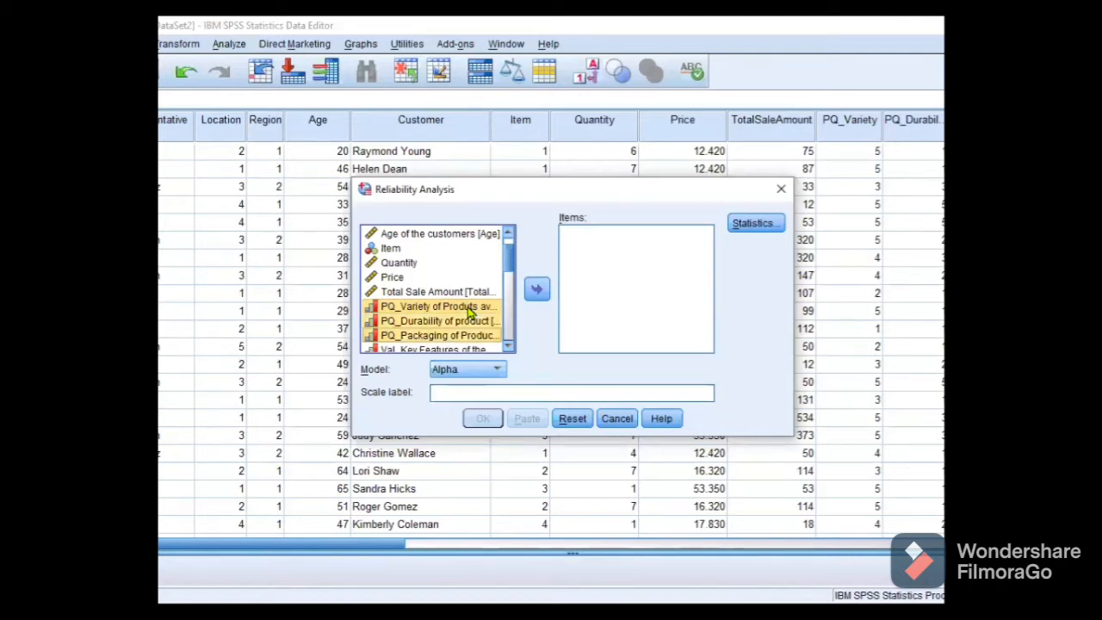
key(shift+Down)
key(shift+Down)
key(shift+Down)
key(shift+Down)
key(shift+Down)
key(shift+Down)
key(shift+Down)
key(shift+Down)
key(shift+Down)
key(shift+Down)
key(shift+Down)
key(shift+Down)
key(shift+Down)
key(shift+Down)
key(shift+Down)
key(shift+Down)
key(shift+Down)
key(shift+Down)
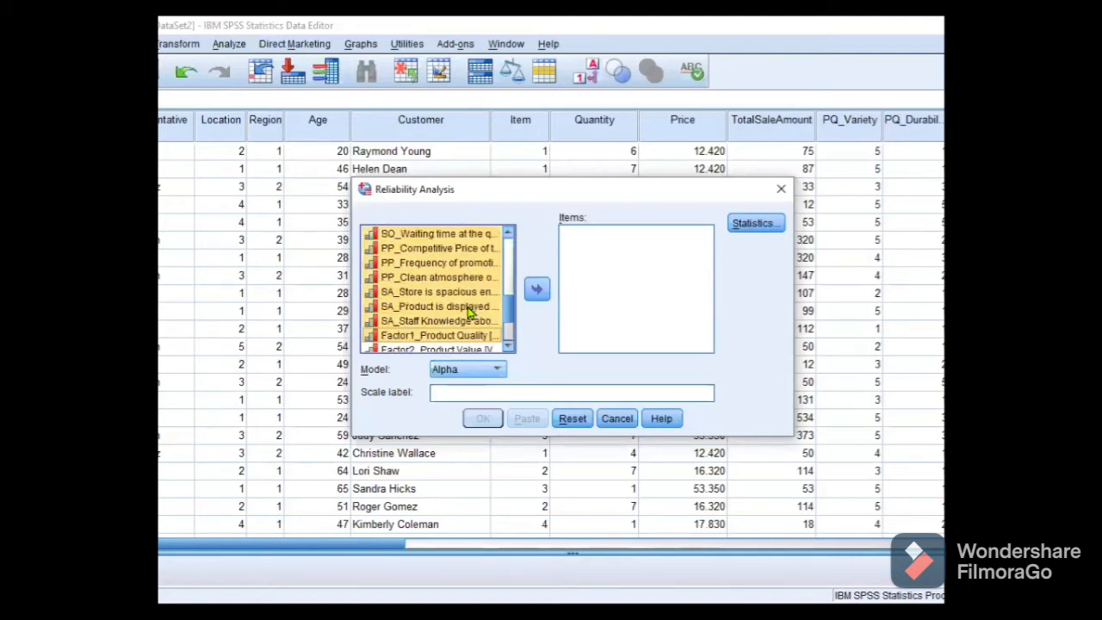
key(shift+Down)
key(shift+Down)
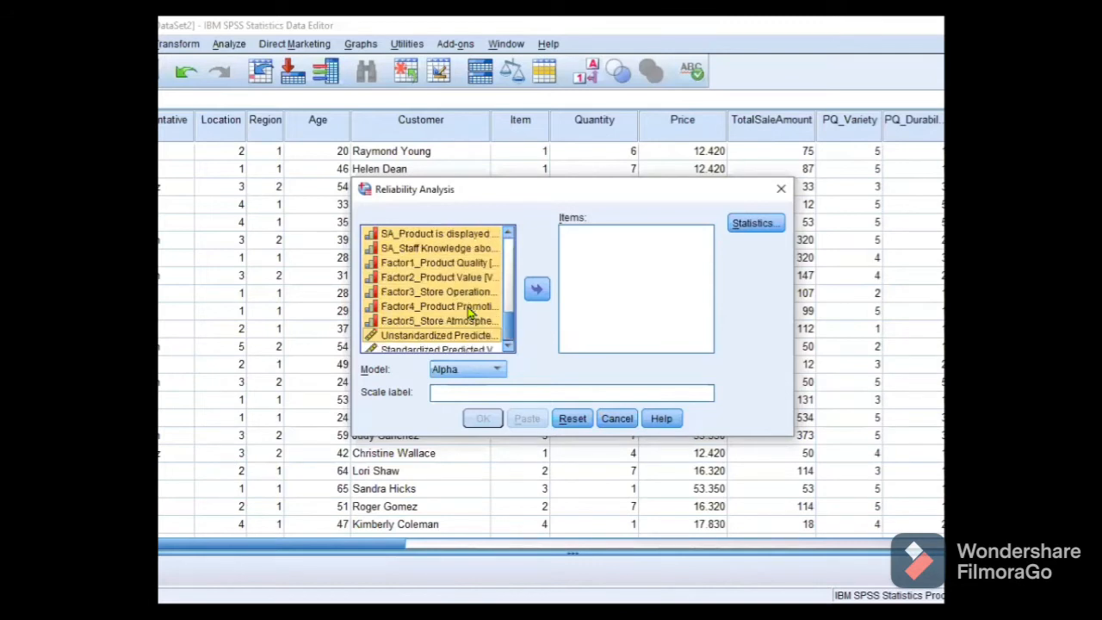
key(shift+Up)
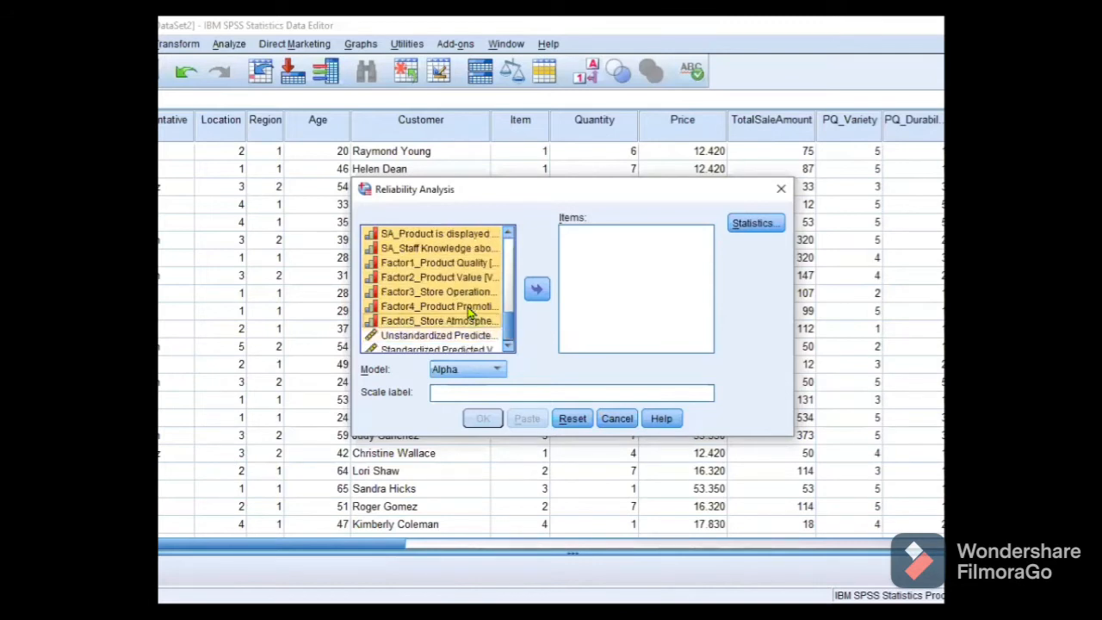
click(537, 291)
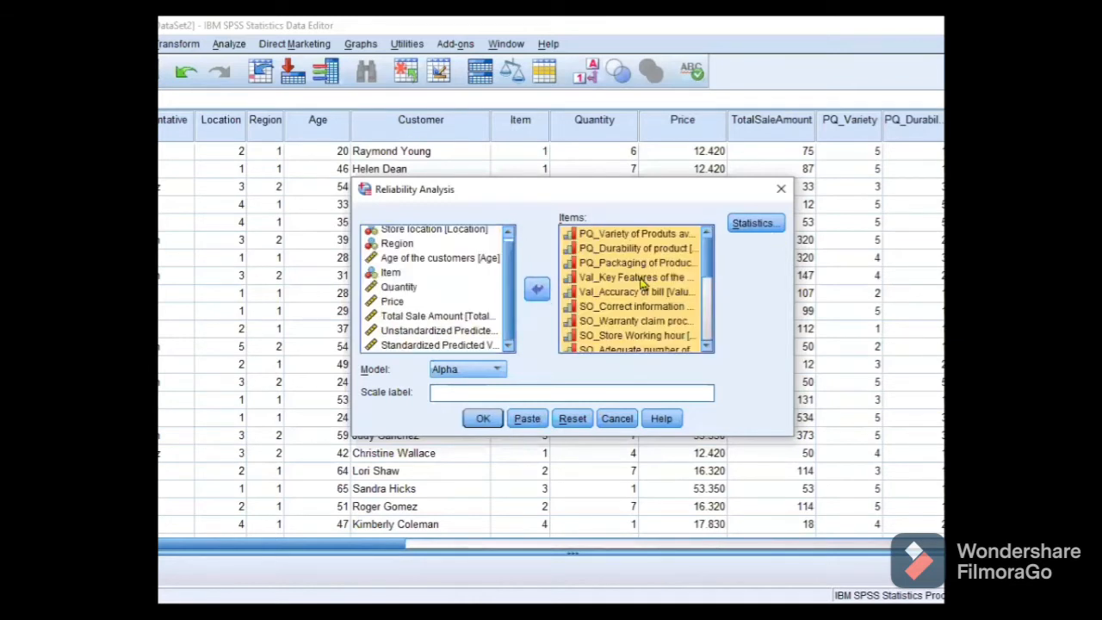
- Run the reliability analysis with the Alpha model and descriptives for Item
click(472, 372)
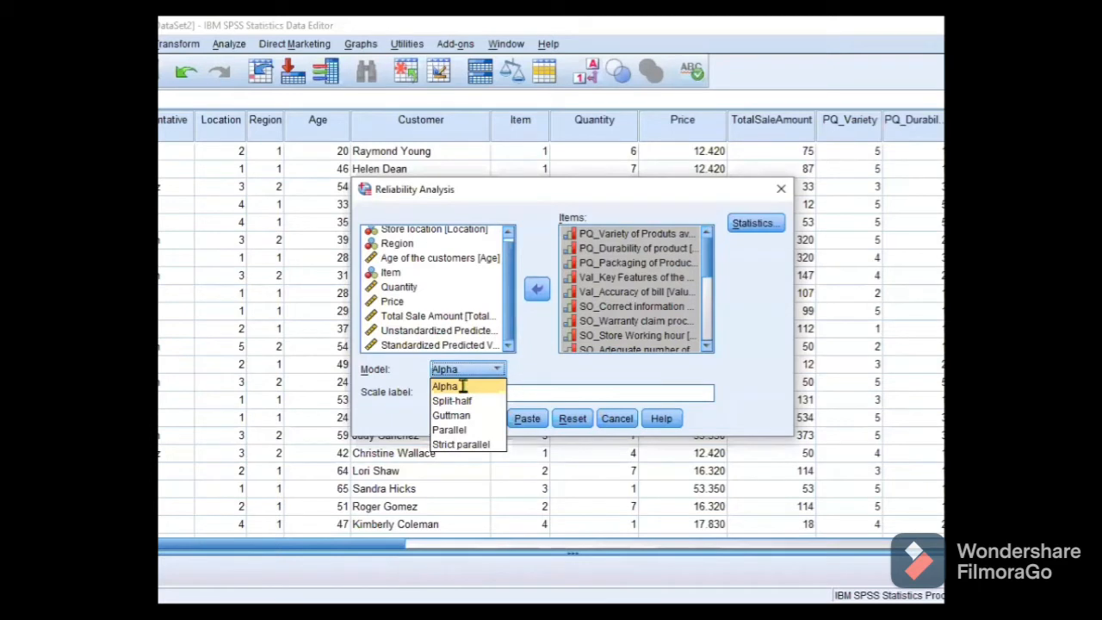
click(462, 387)
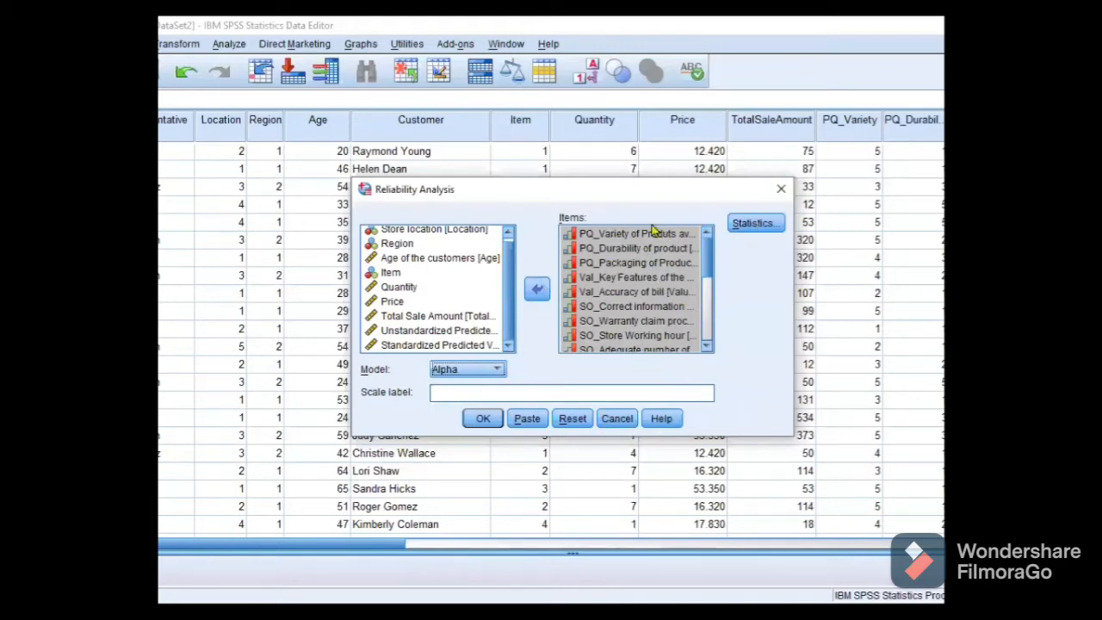
click(750, 225)
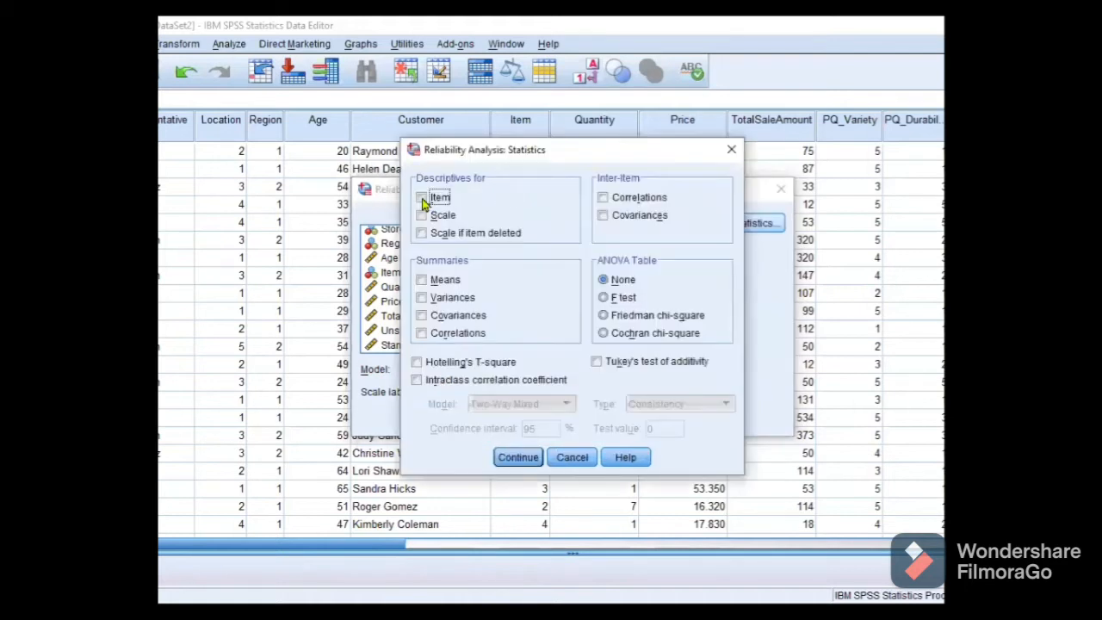
click(422, 199)
click(515, 463)
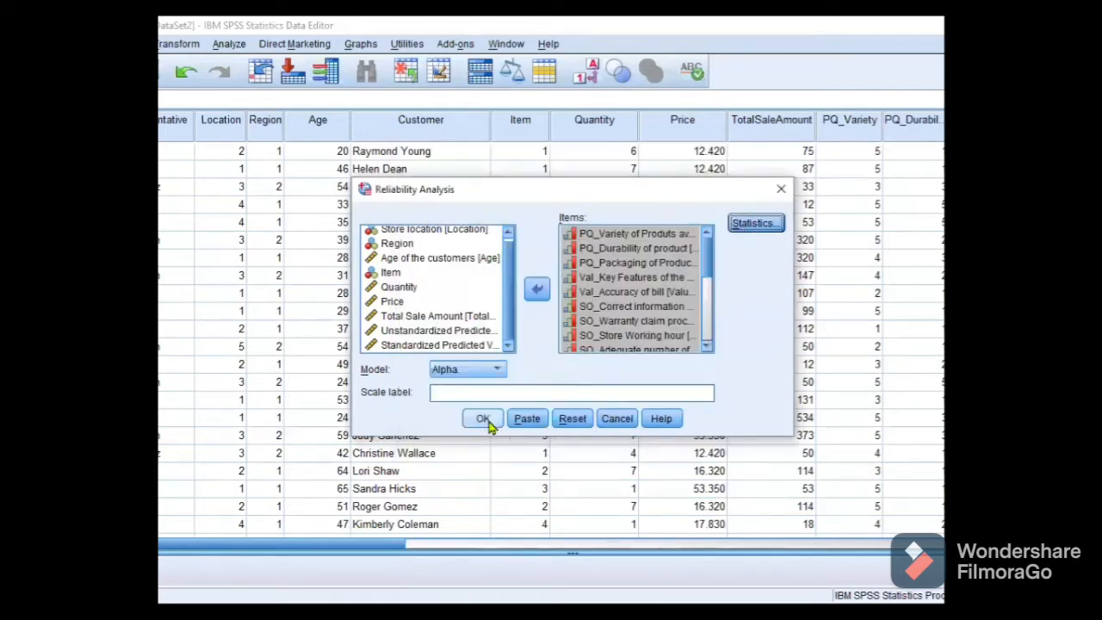
click(484, 419)
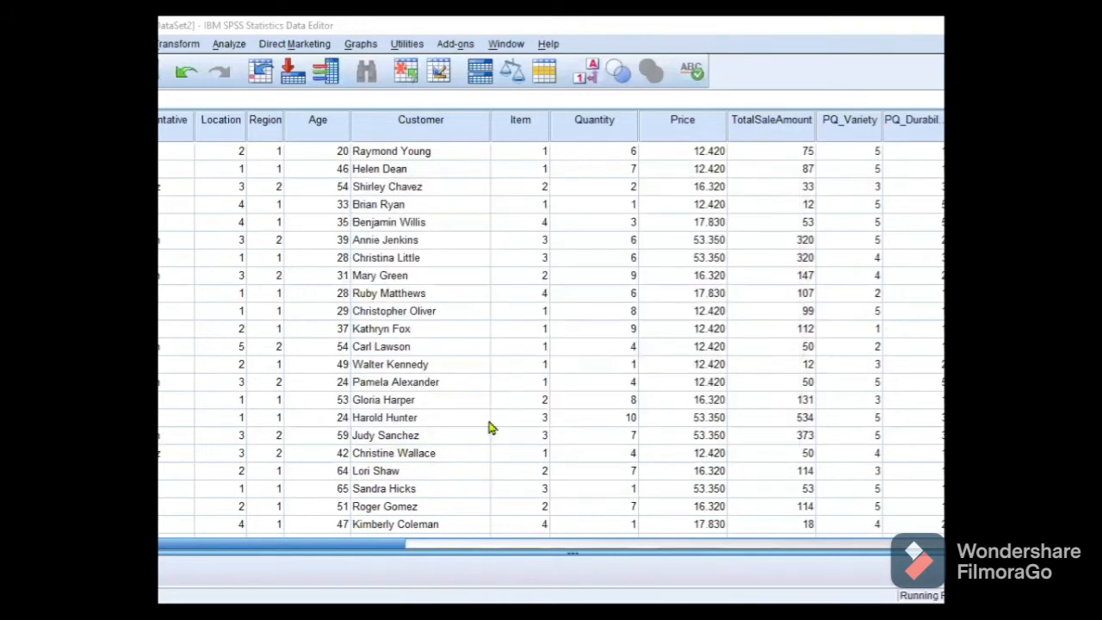
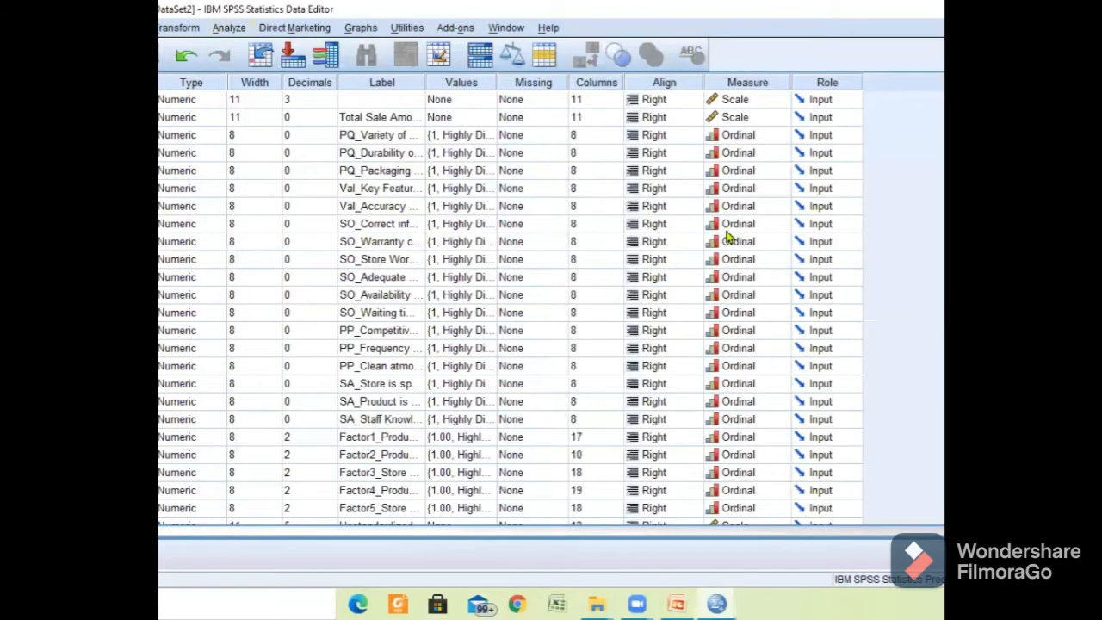
- Start a dimension-reduction Factor Analysis and add all variables from PQ_Variety through Factor5_Store Atmosphere as its variables
scroll(728, 236, up, 2)
scroll(728, 237, down, 2)
scroll(740, 177, down, 2)
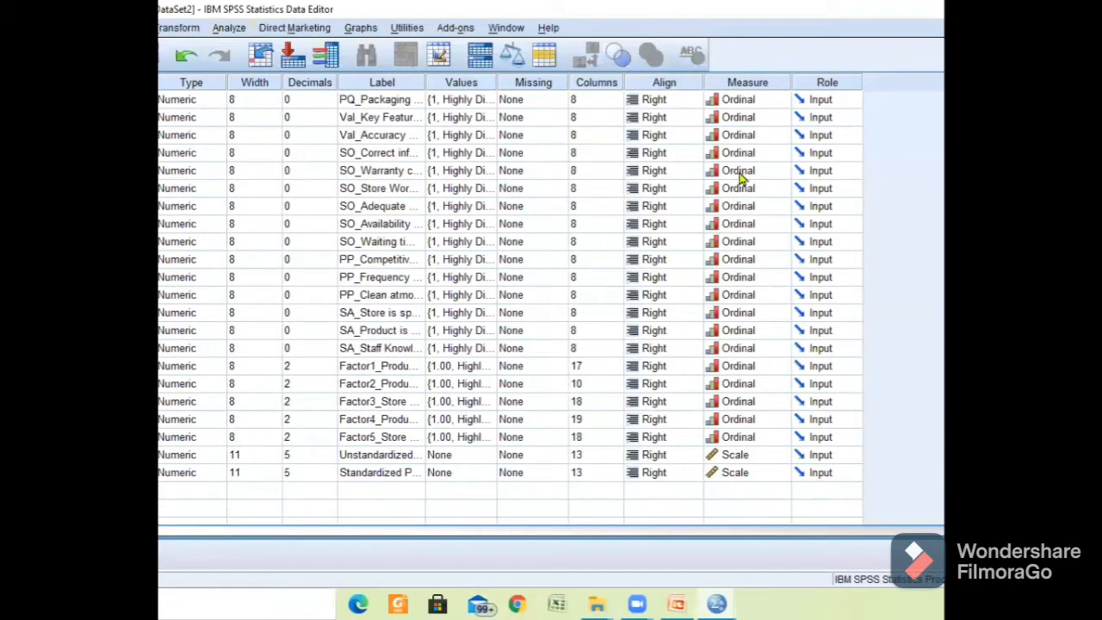
click(229, 27)
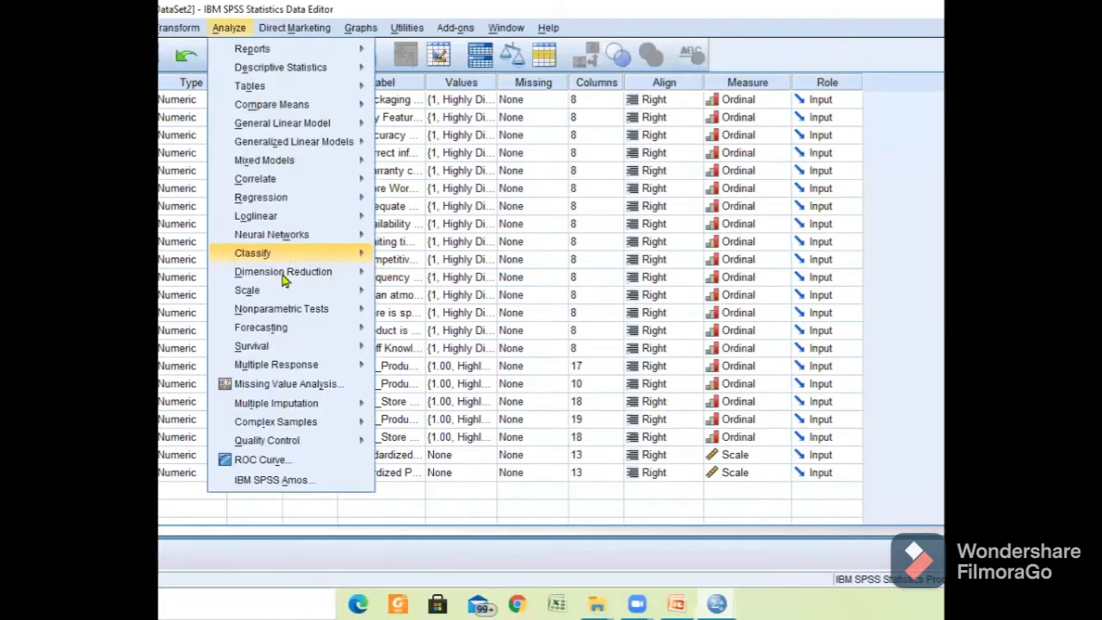
mouse_move(284, 275)
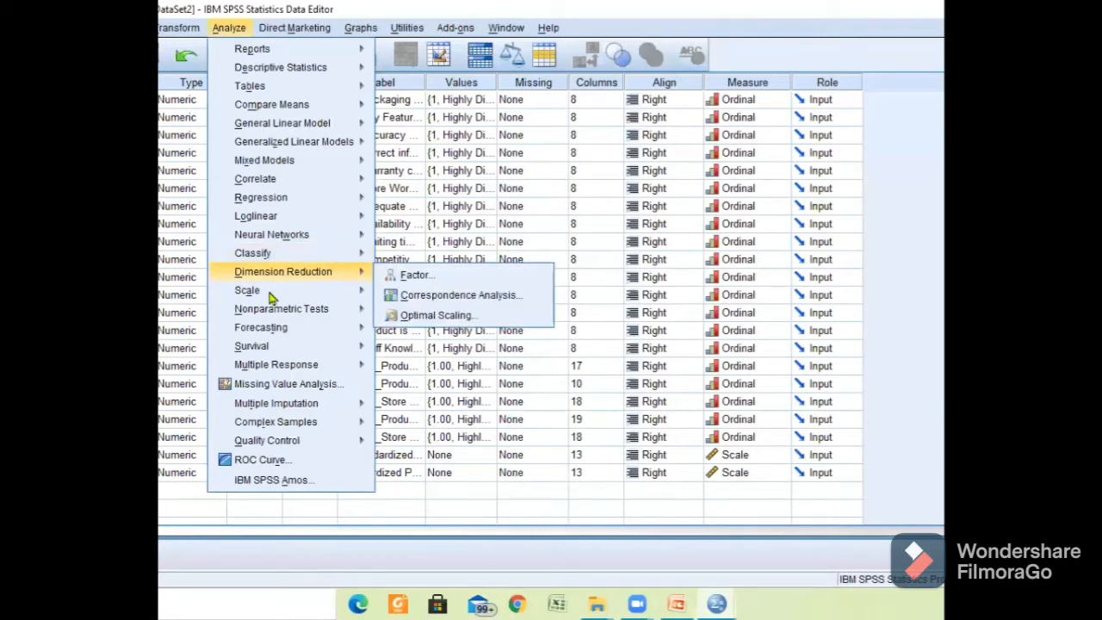
mouse_move(269, 297)
click(416, 276)
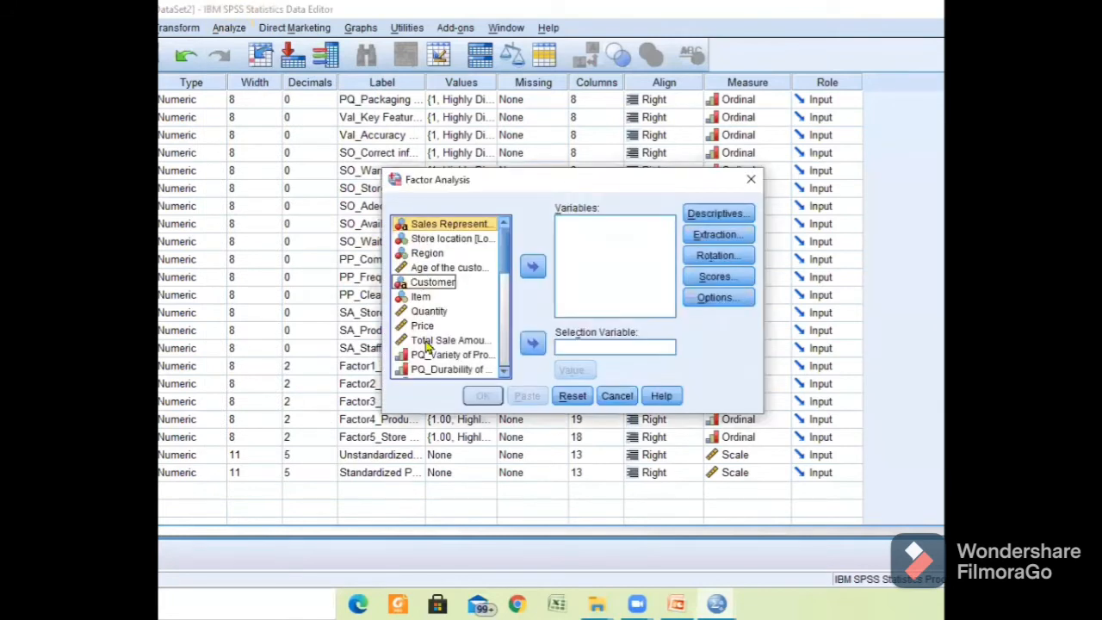
scroll(435, 297, down, 3)
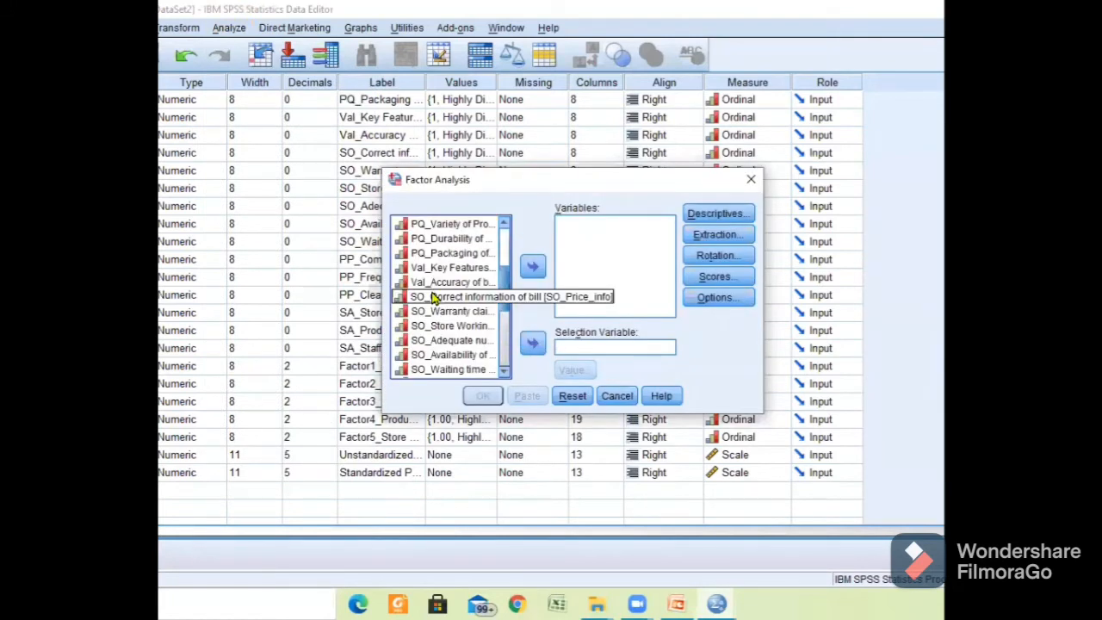
scroll(434, 297, down, 2)
scroll(435, 297, up, 5)
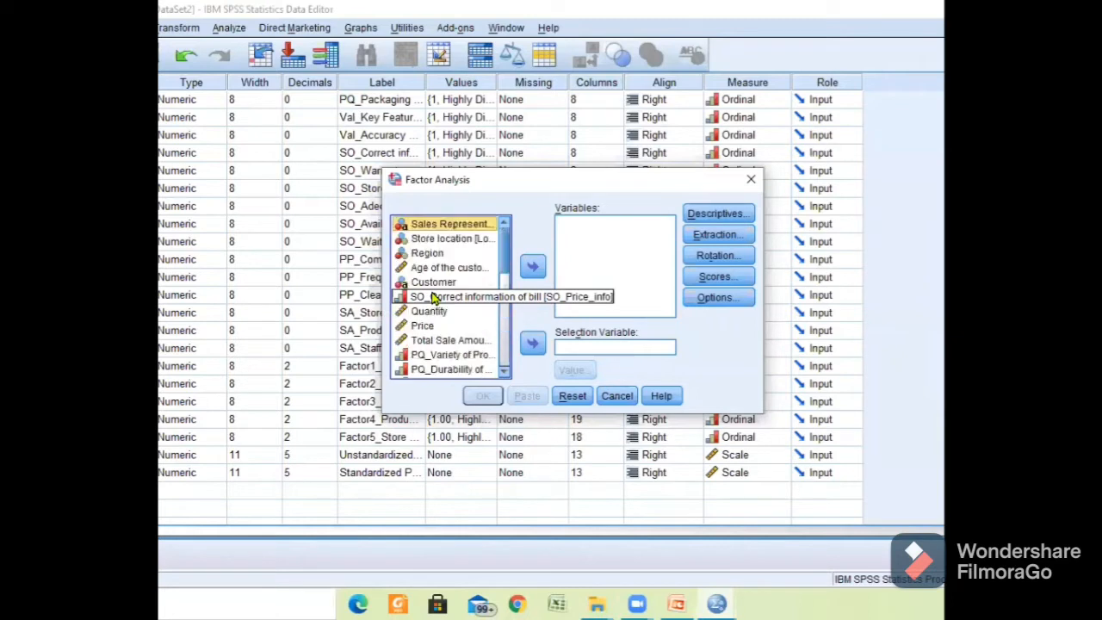
scroll(435, 297, down, 1)
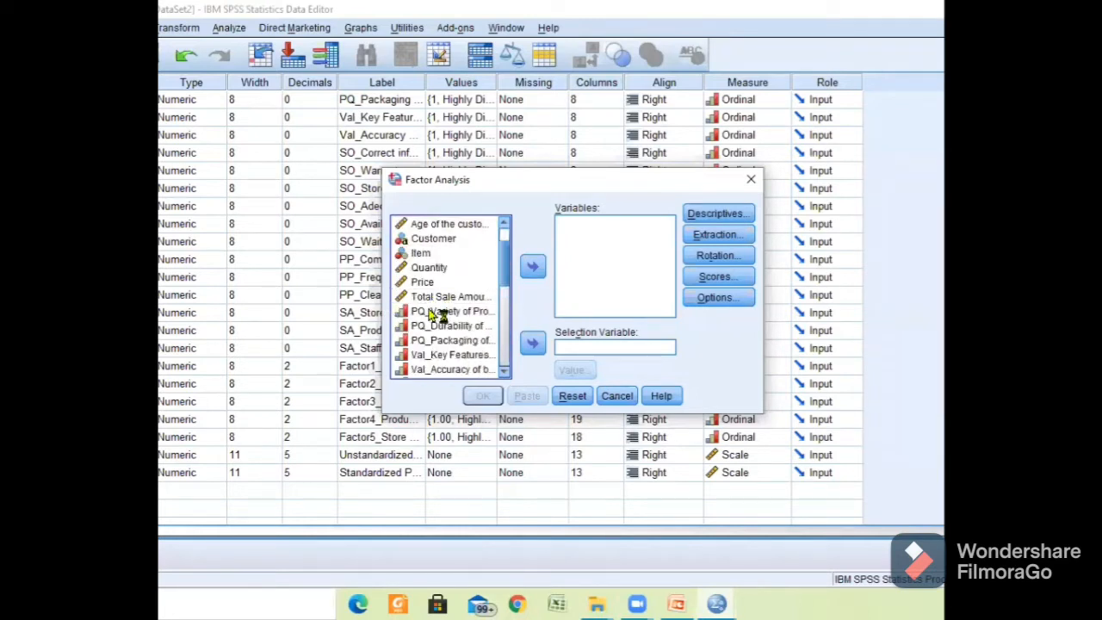
click(430, 302)
click(431, 314)
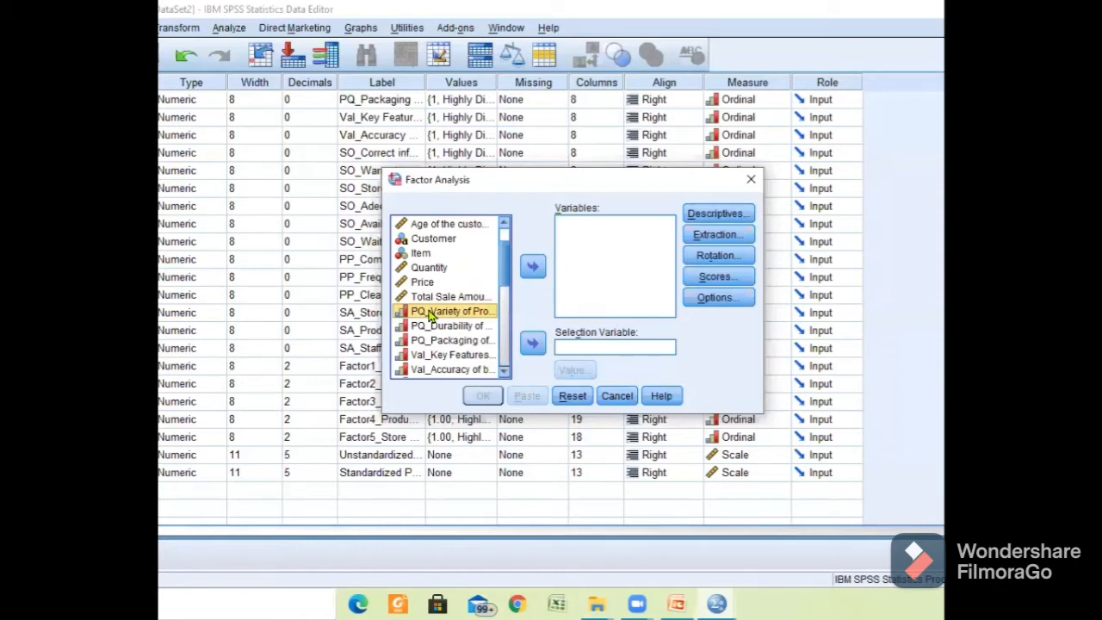
key(shift+Down)
key(shift+Down)
key(shift+Down)
key(shift+Down)
key(shift+Down)
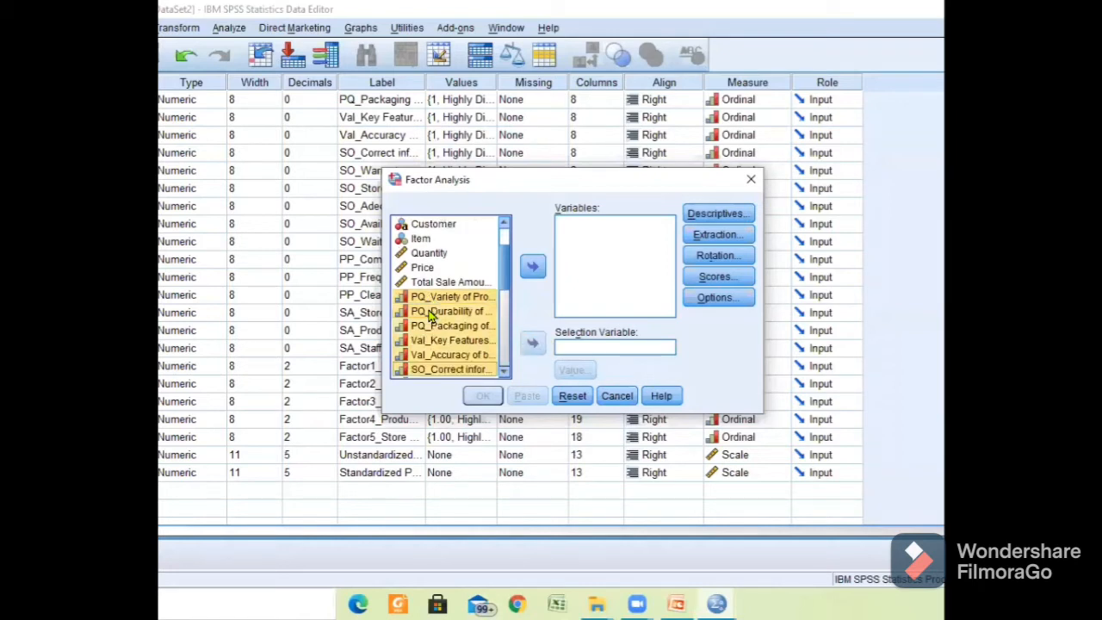
key(shift+Down)
key(shift+Down)
key(shift+Down)
key(shift+Down)
key(shift+Down)
key(shift+Down)
key(shift+Down)
key(shift+Down)
key(shift+Down)
key(shift+Down)
key(shift+Down)
key(shift+Down)
key(shift+Down)
key(shift+Down)
key(shift+Down)
key(shift+Down)
key(shift+Down)
key(shift+Down)
key(shift+Up)
key(shift+Up)
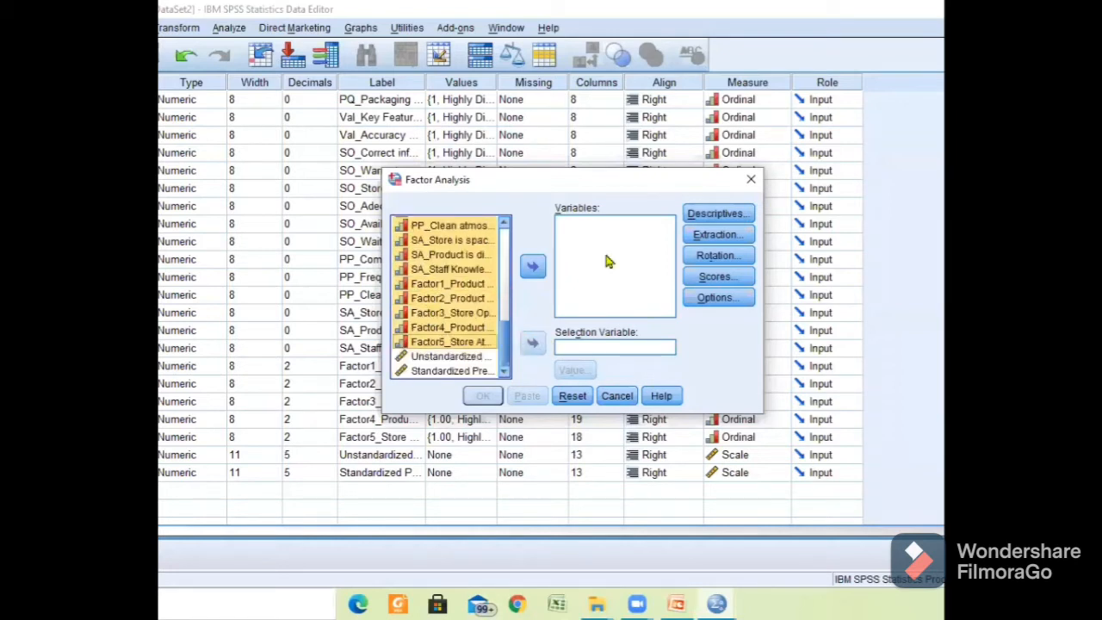
click(529, 271)
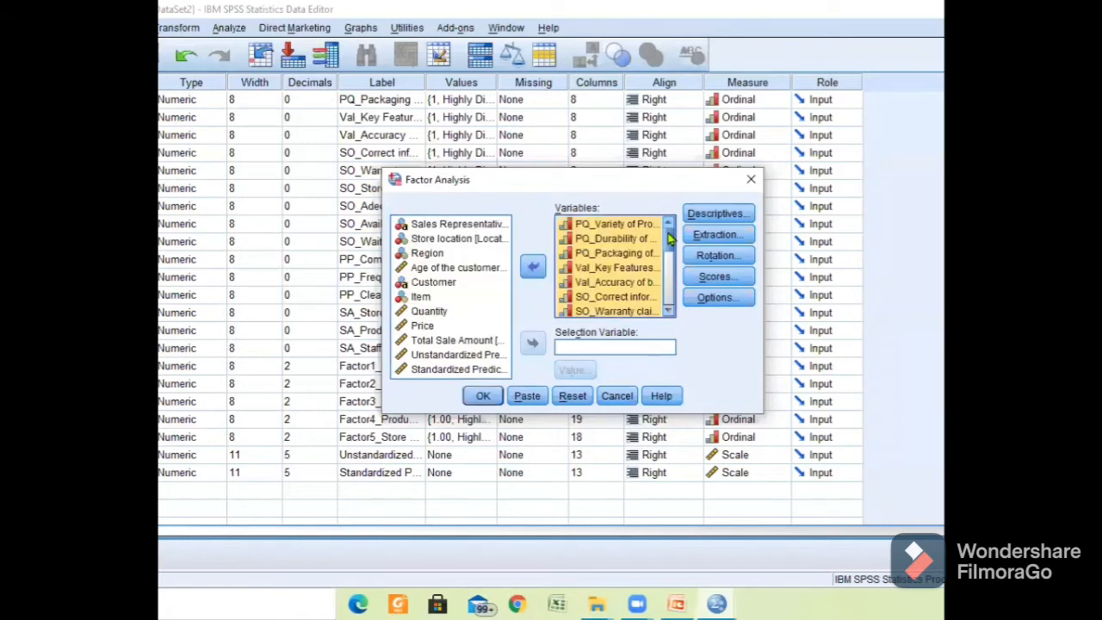
- Include KMO and Bartlett's test of sphericity in the factor analysis descriptives
click(717, 222)
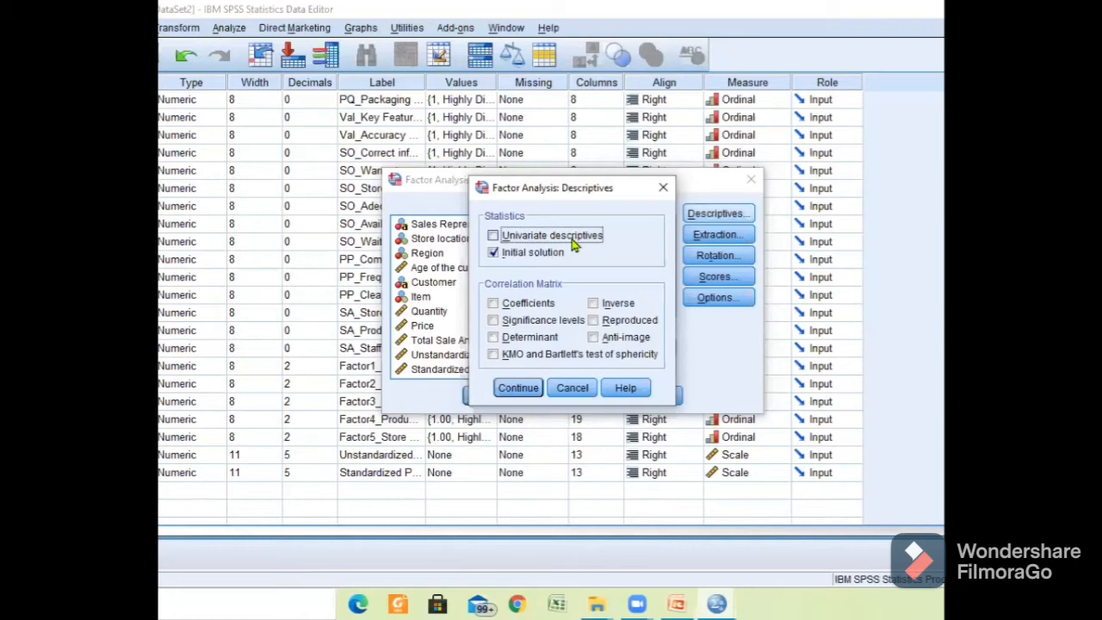
click(509, 357)
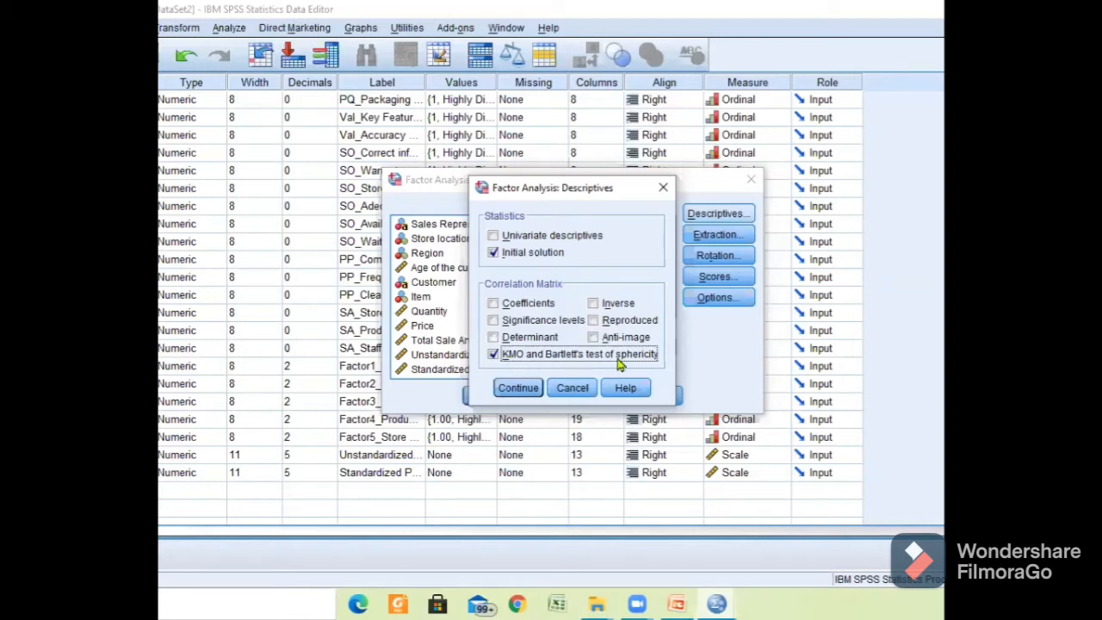
click(518, 388)
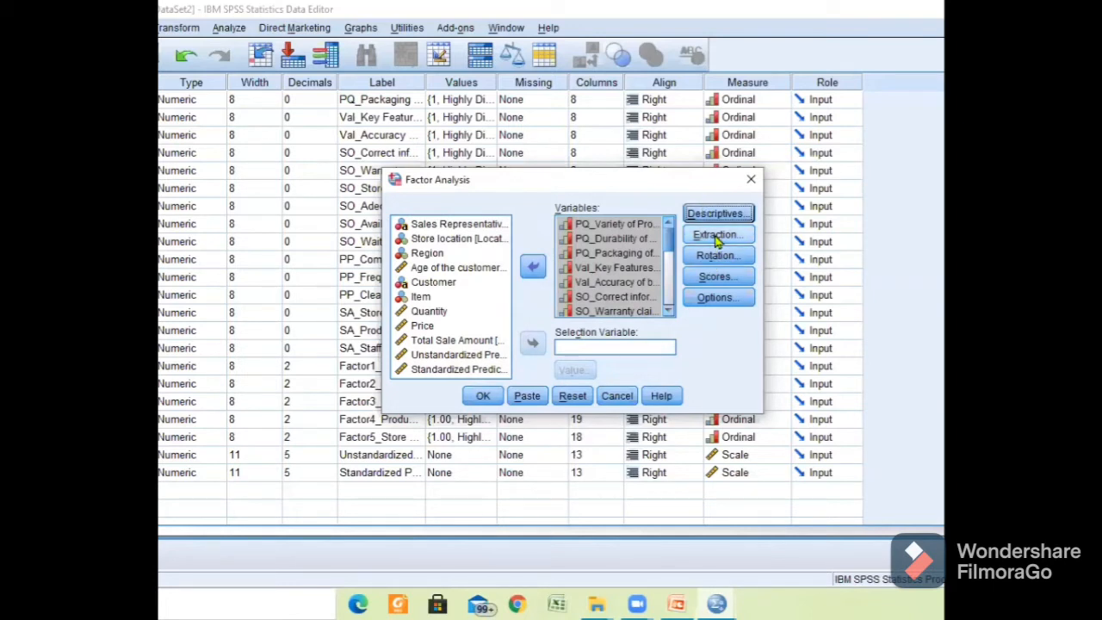
- Set the factor extraction to Principal components, based on eigenvalues greater than 1
click(715, 235)
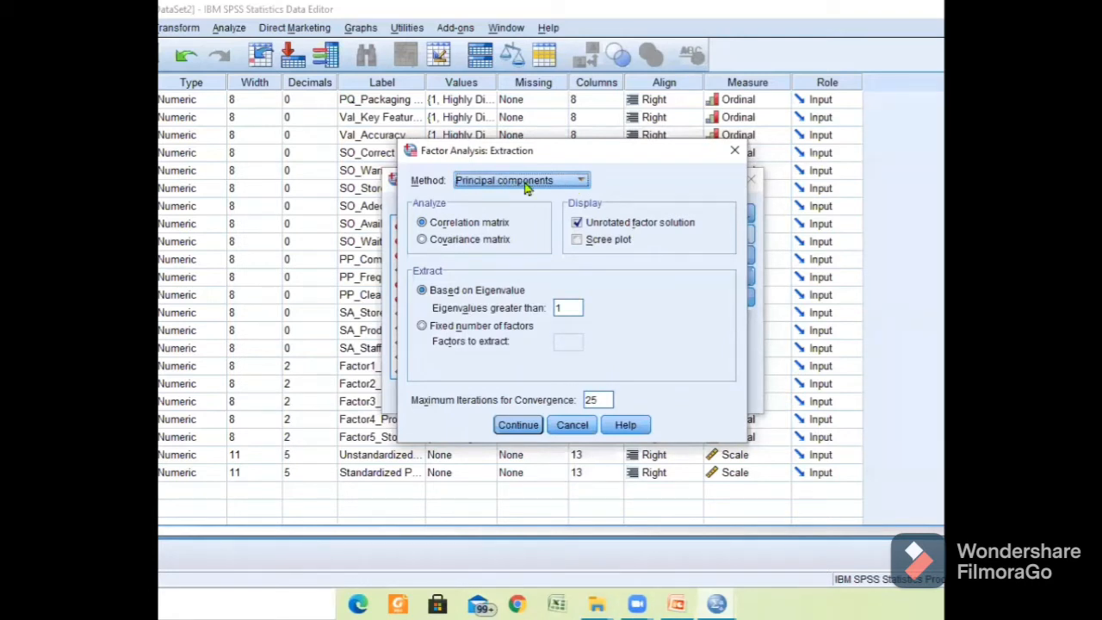
click(583, 182)
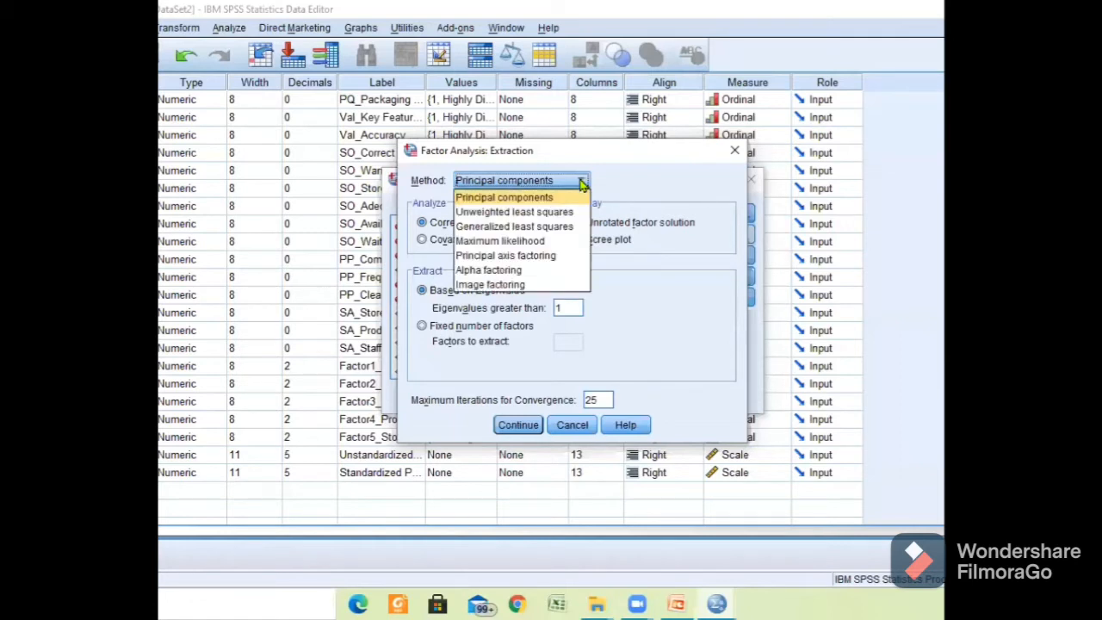
click(570, 199)
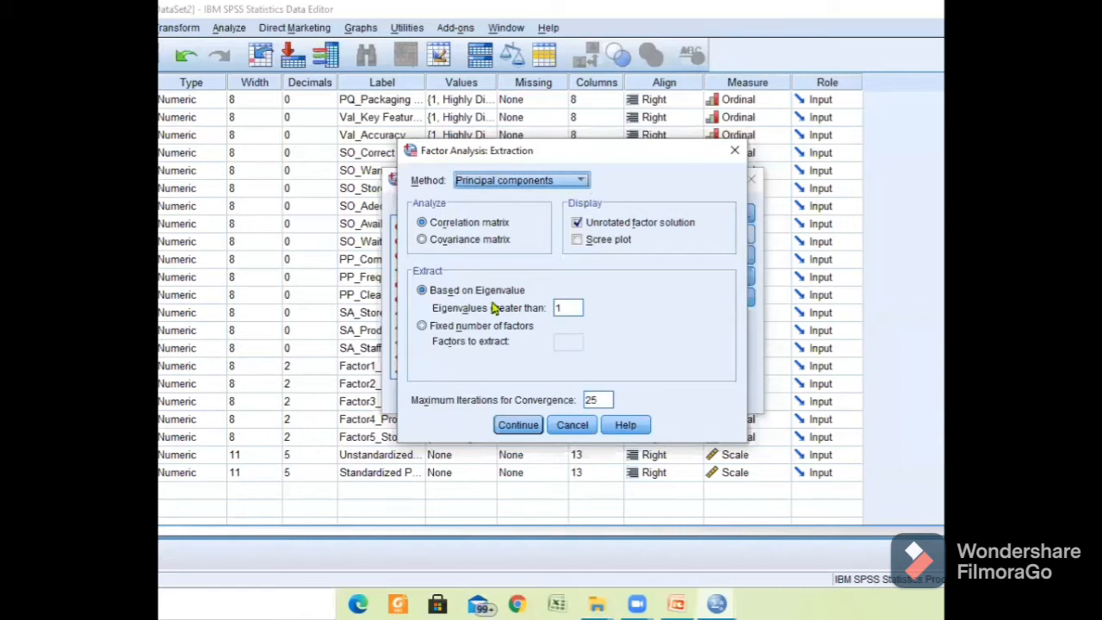
click(571, 308)
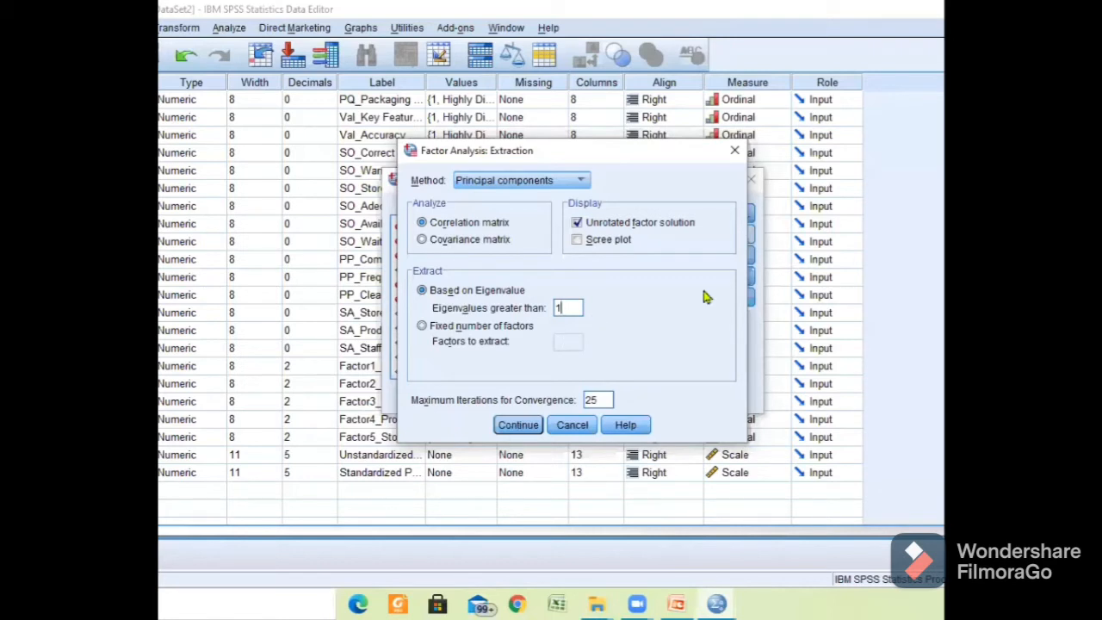
key(Return)
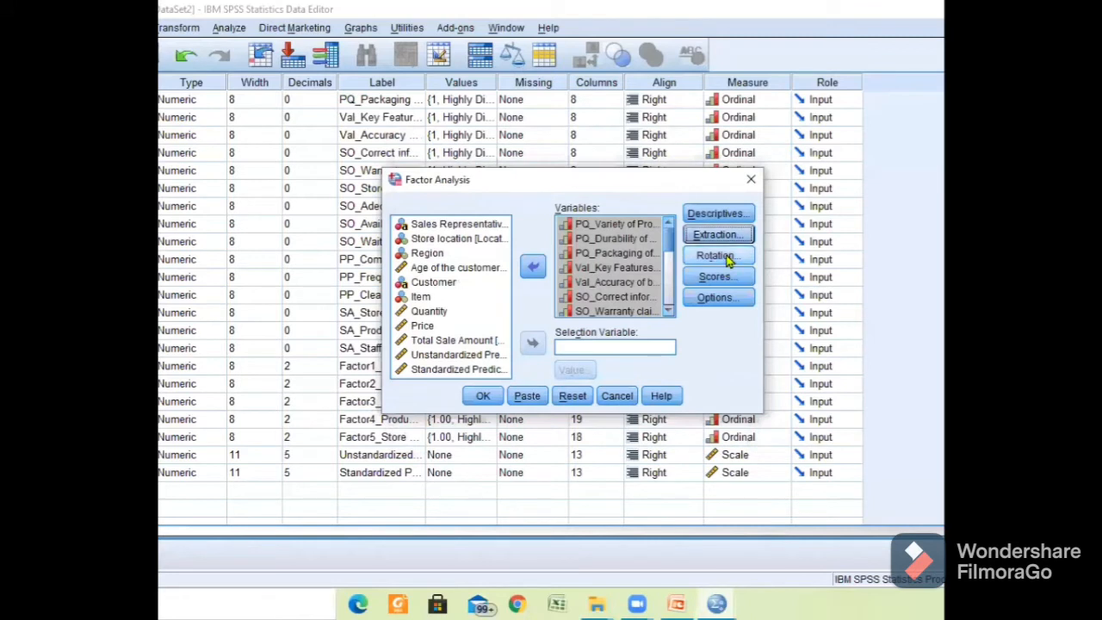
- Set the factor rotation method to Varimax with the rotated solution displayed
click(724, 257)
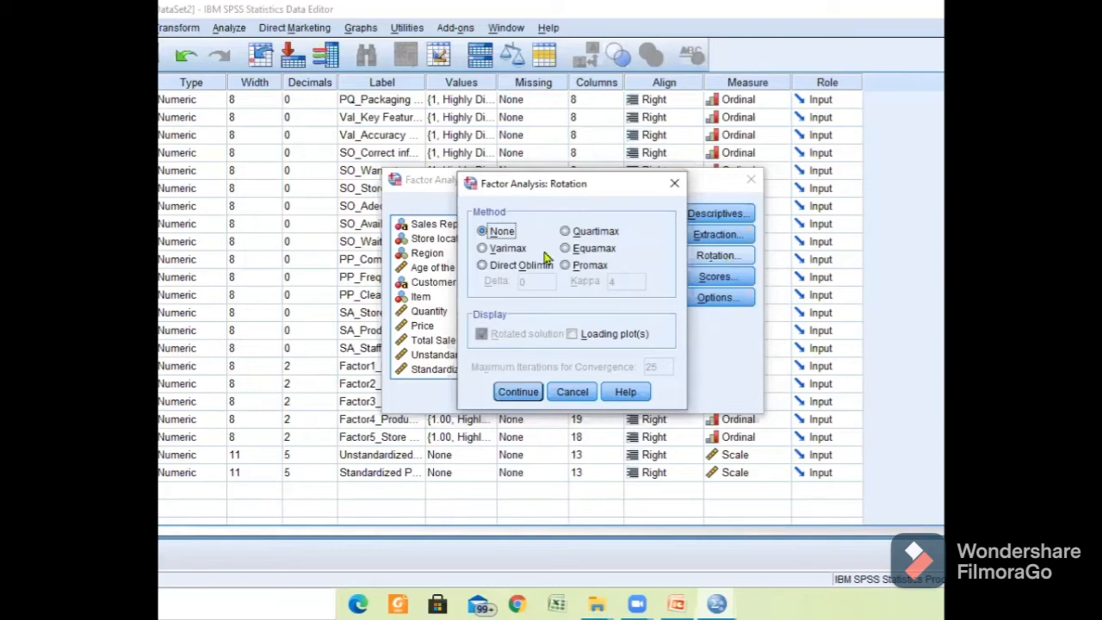
click(492, 251)
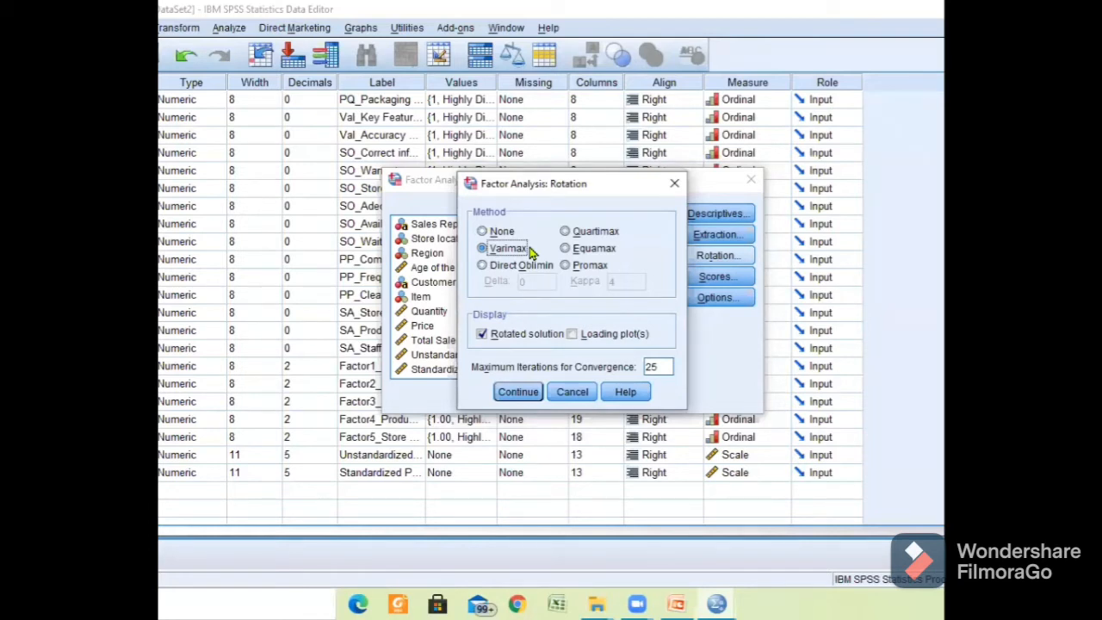
click(517, 394)
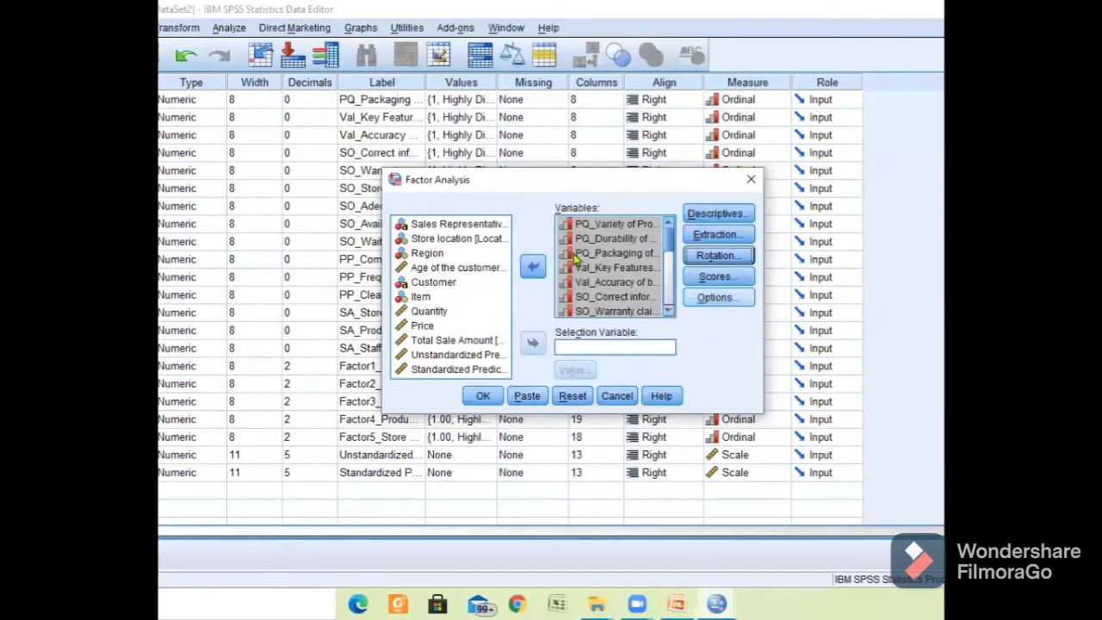
- Run the factor analysis with missing cases excluded listwise
click(715, 300)
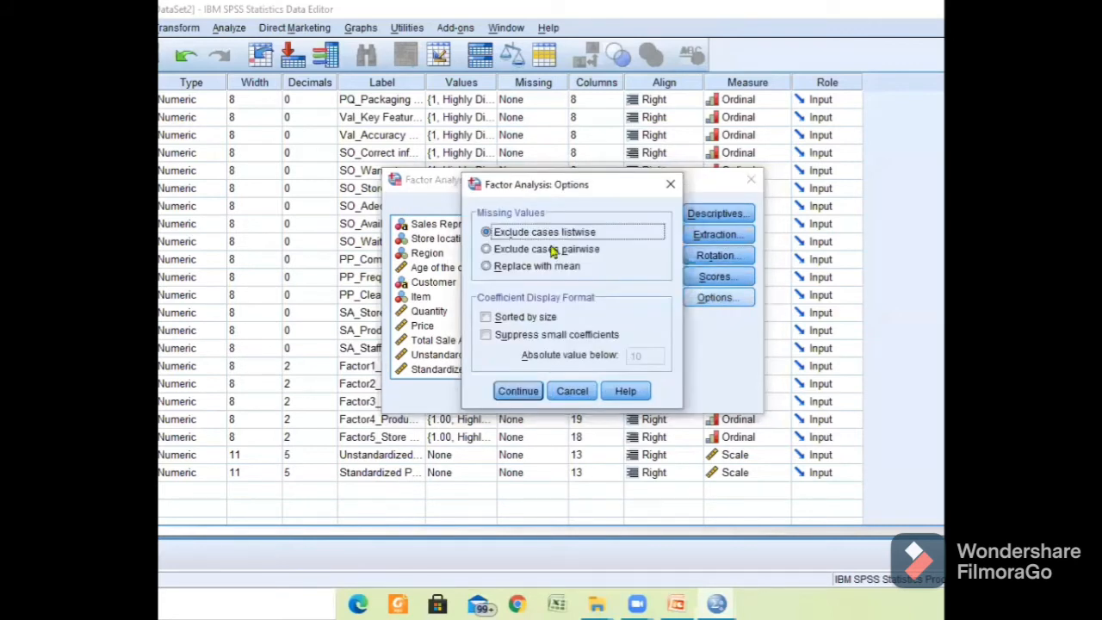
click(517, 394)
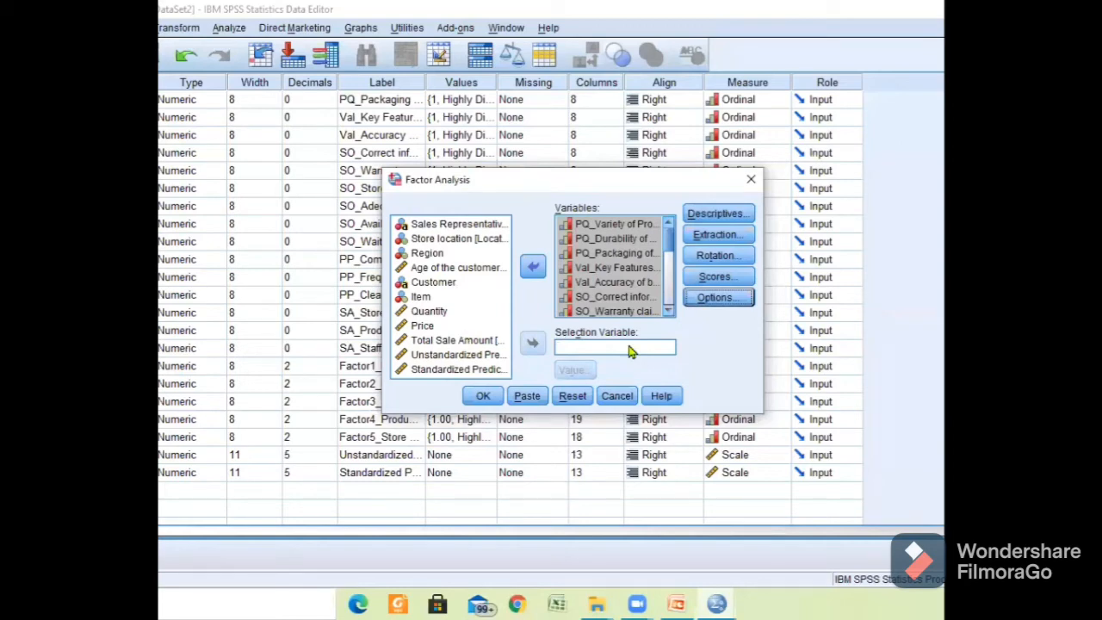
click(481, 398)
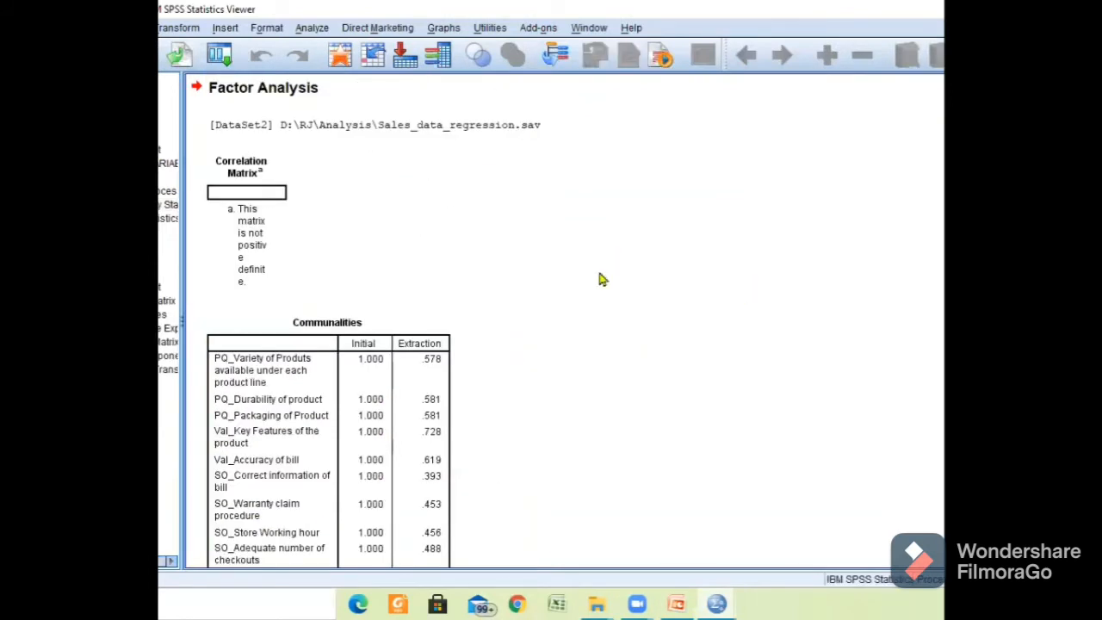
- Examine the factor analysis output: the communalities, total variance explained, component matrix and rotated component matrix
scroll(603, 280, down, 5)
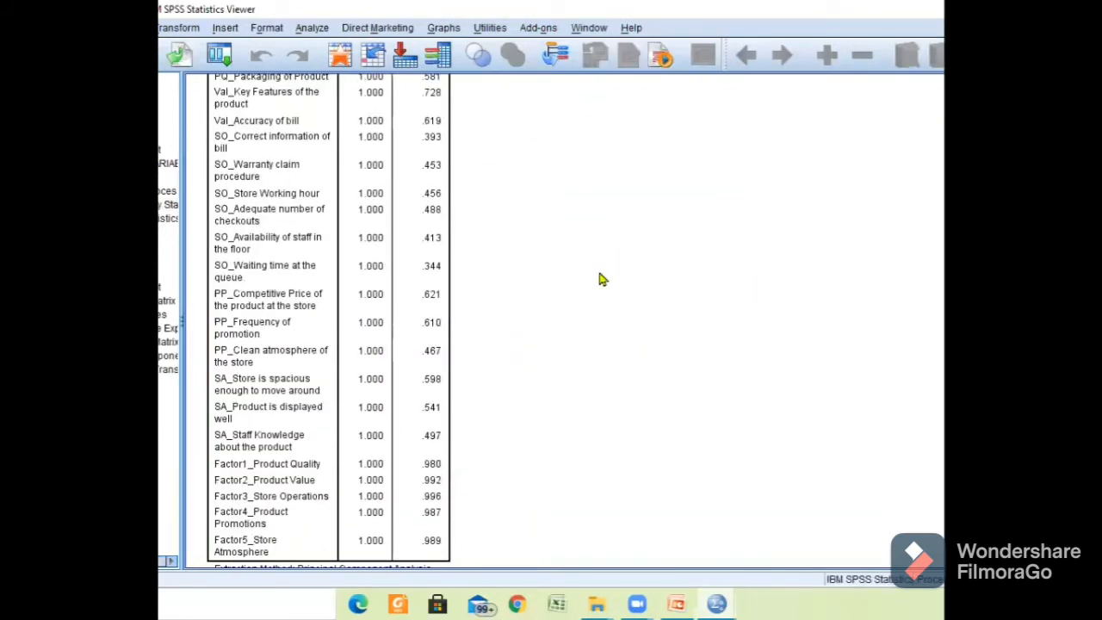
scroll(603, 280, down, 7)
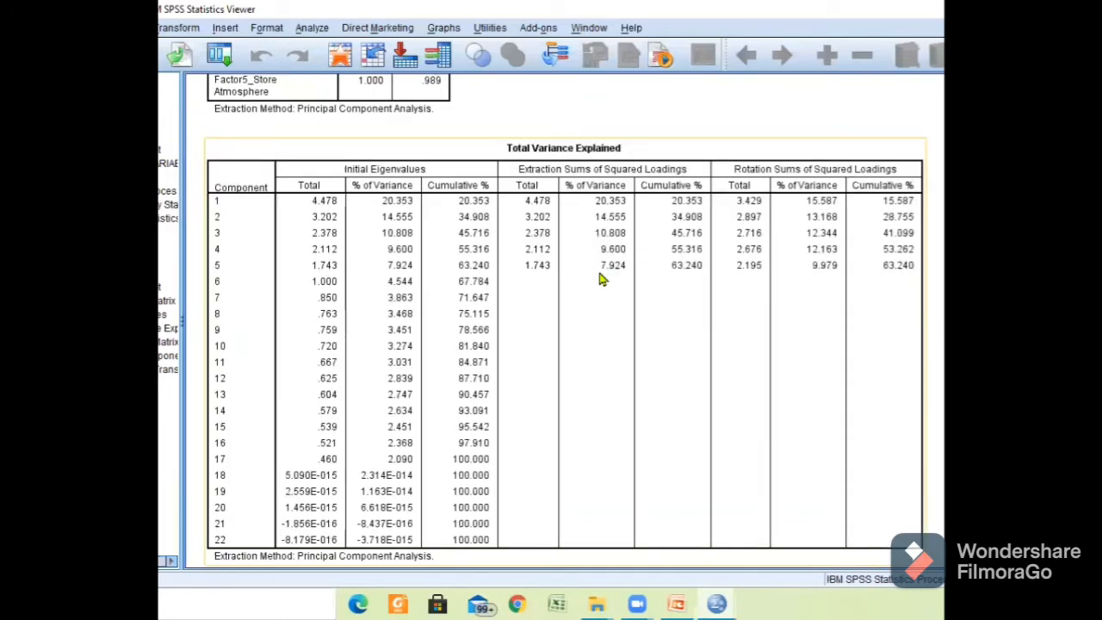
scroll(602, 280, down, 4)
scroll(600, 279, up, 3)
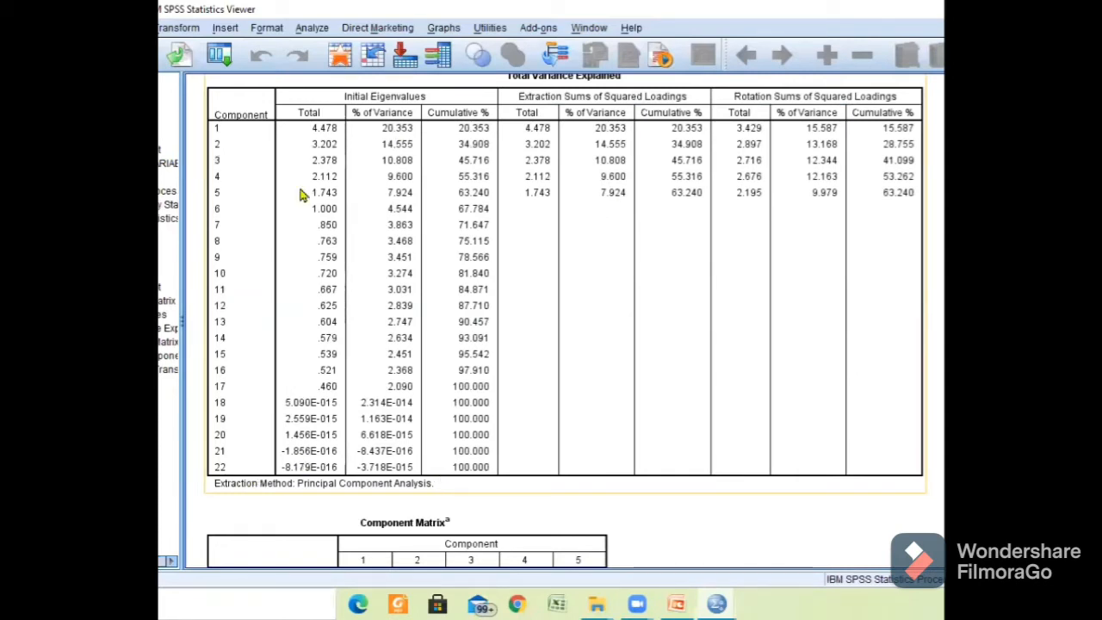
scroll(301, 194, up, 1)
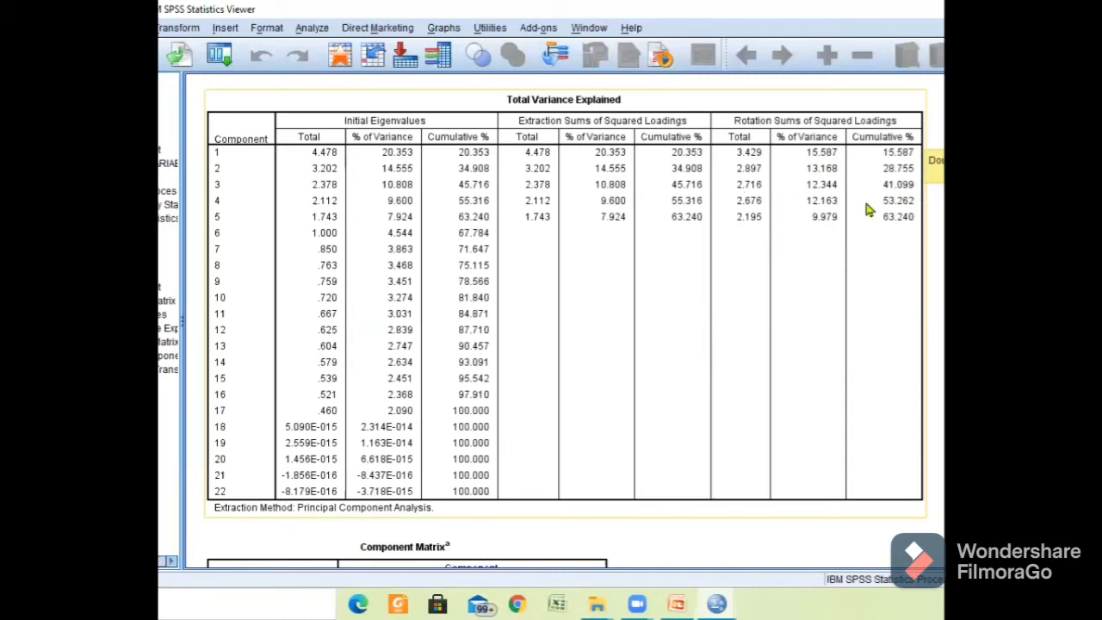
scroll(747, 233, down, 2)
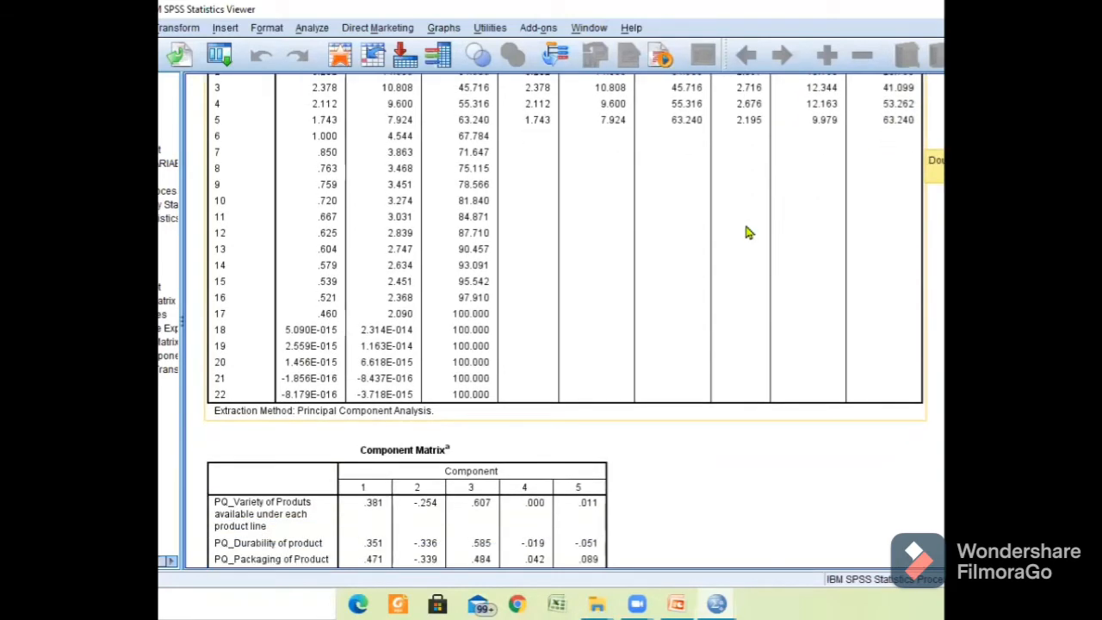
scroll(747, 232, down, 8)
click(560, 130)
scroll(523, 172, down, 8)
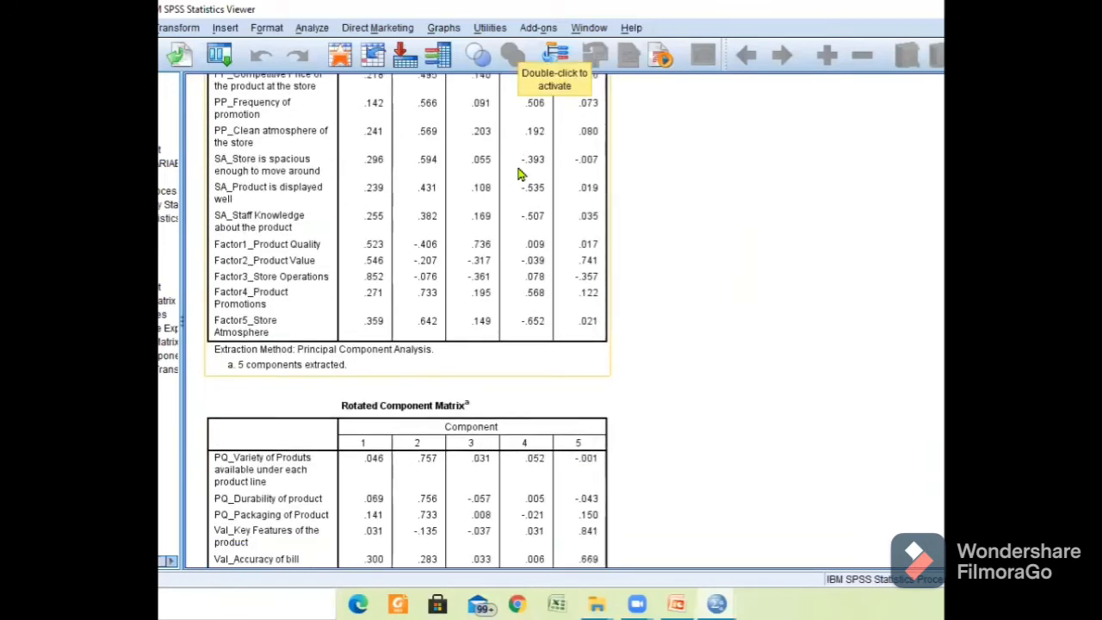
scroll(520, 174, down, 15)
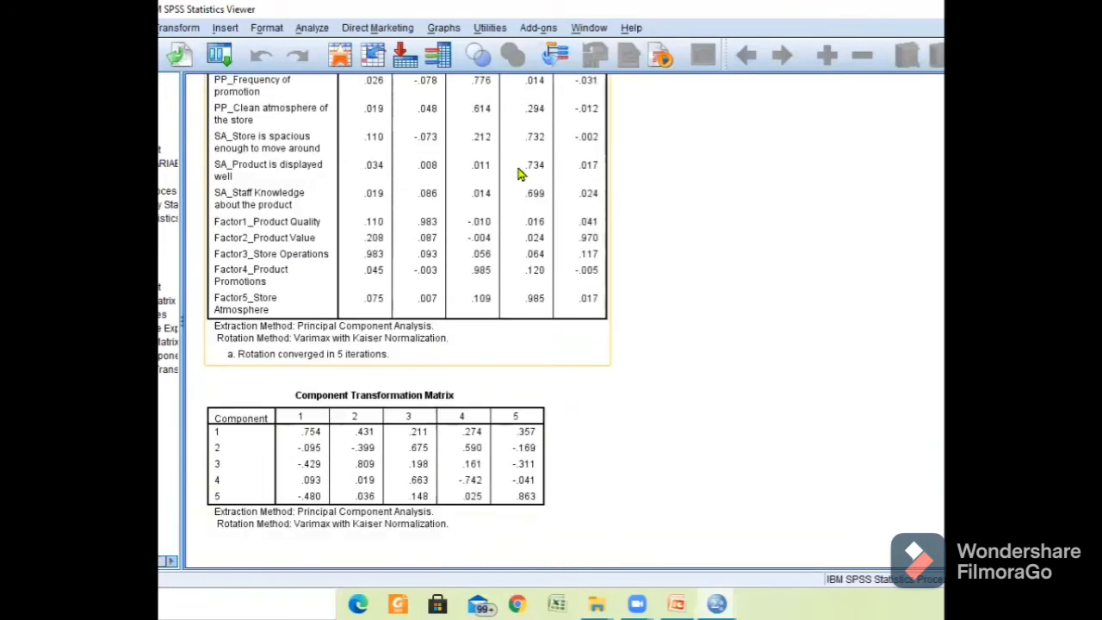
scroll(519, 174, up, 8)
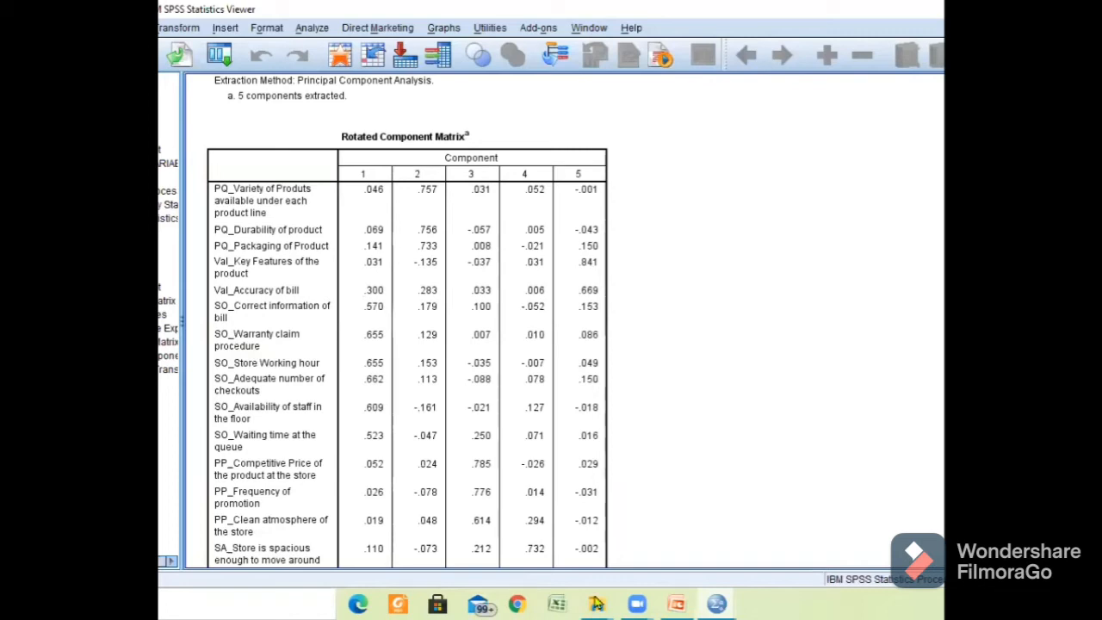
- Switch to the Statistical Analysis Using SPSS presentation in PowerPoint
click(637, 604)
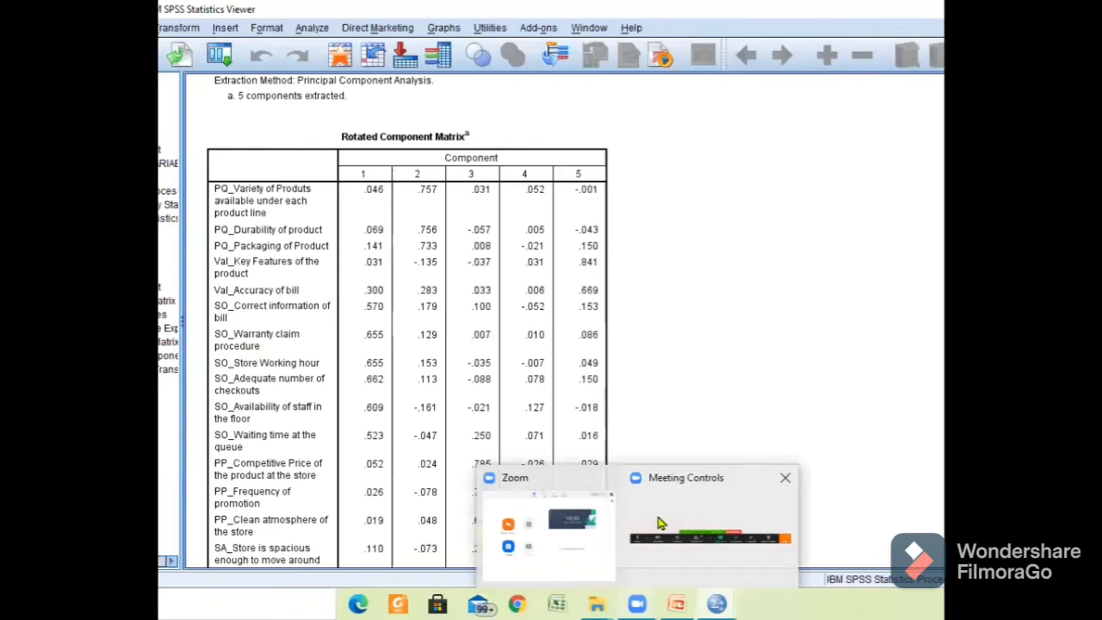
click(681, 602)
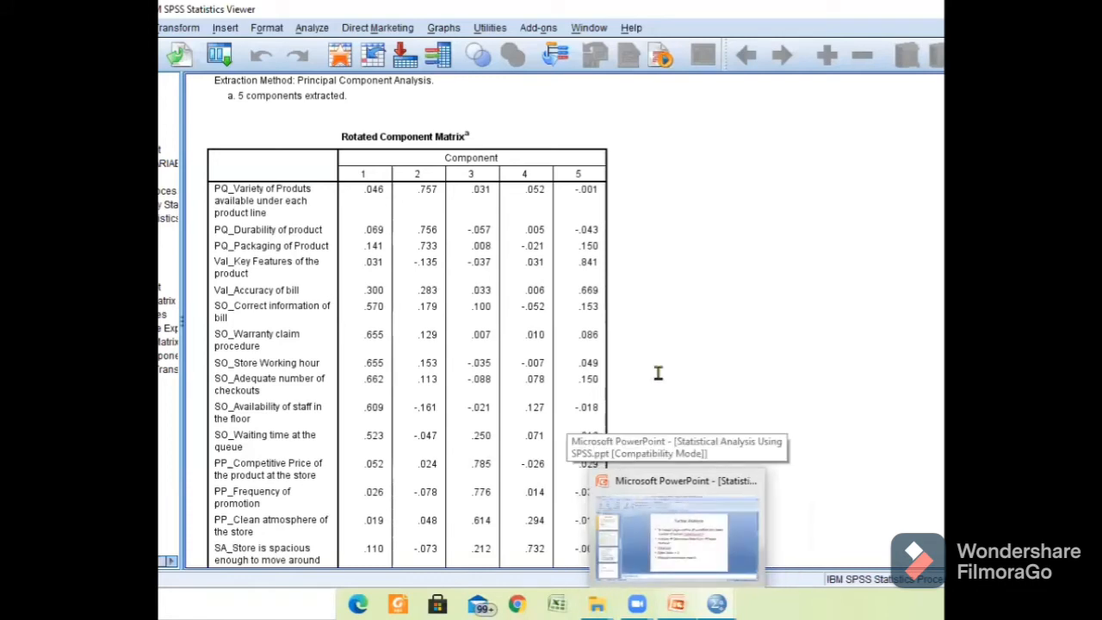
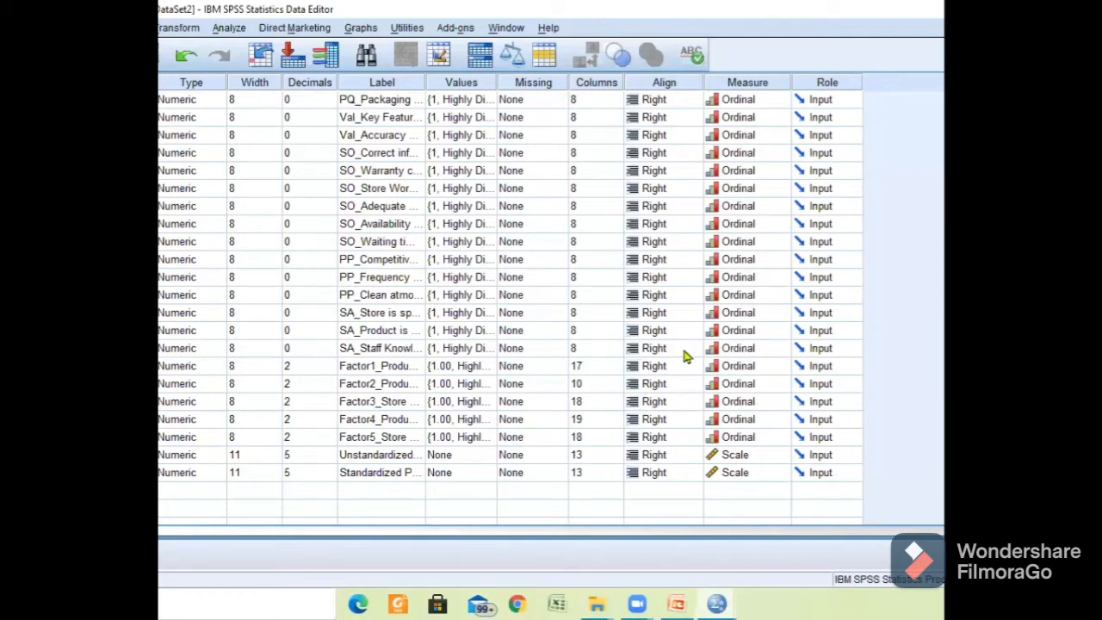
- Check the value labels defined for the Factor1 and Factor4 variables in the Data Editor
click(484, 369)
click(487, 366)
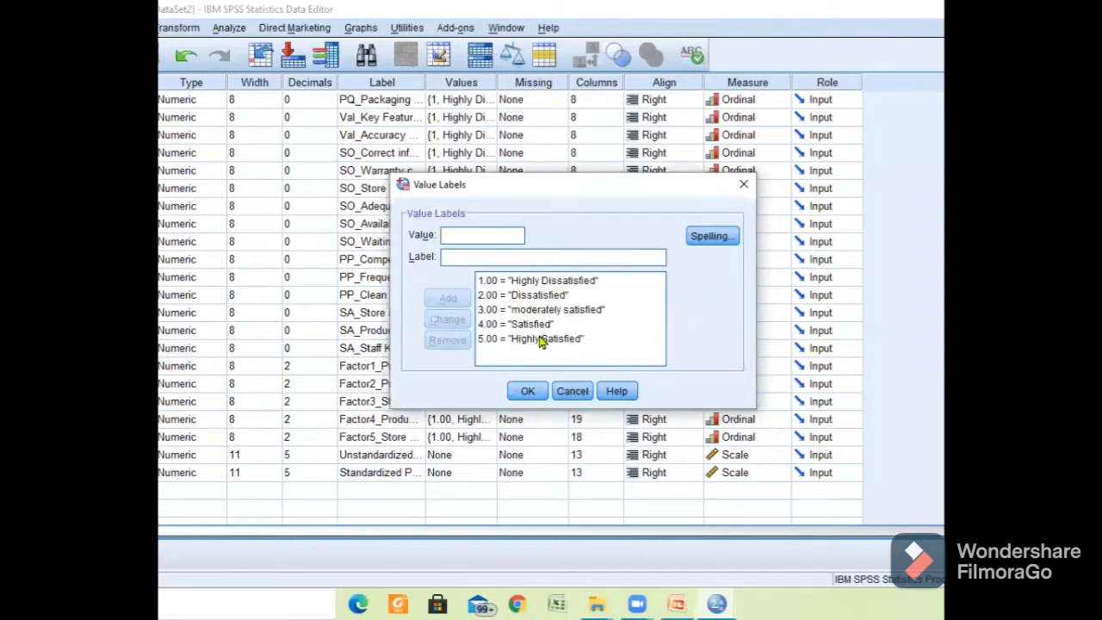
click(527, 391)
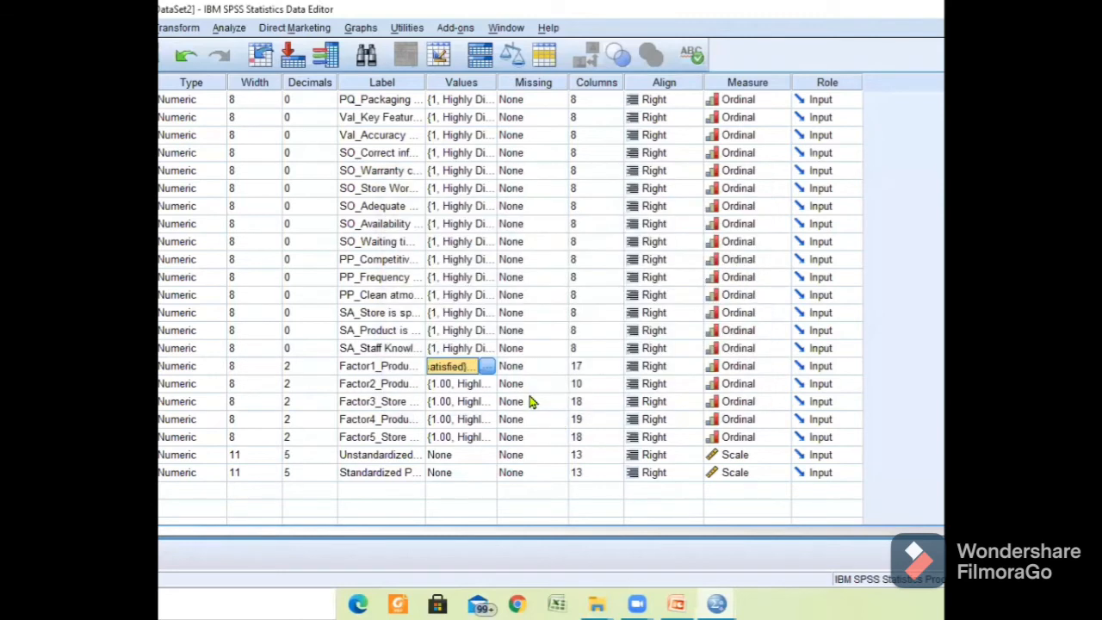
click(465, 419)
click(488, 419)
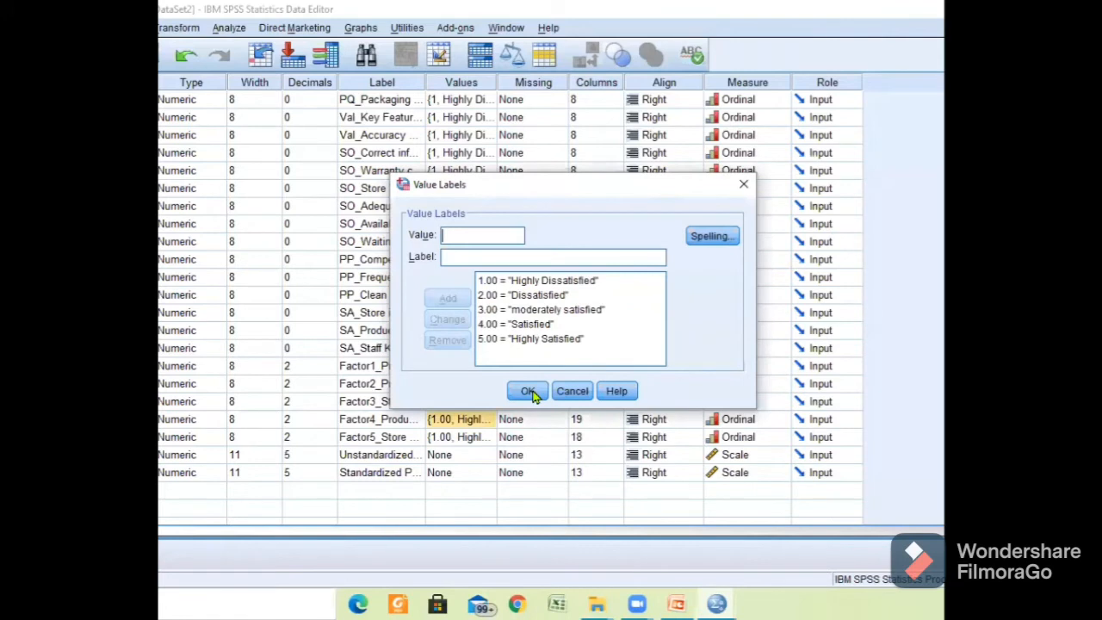
click(528, 392)
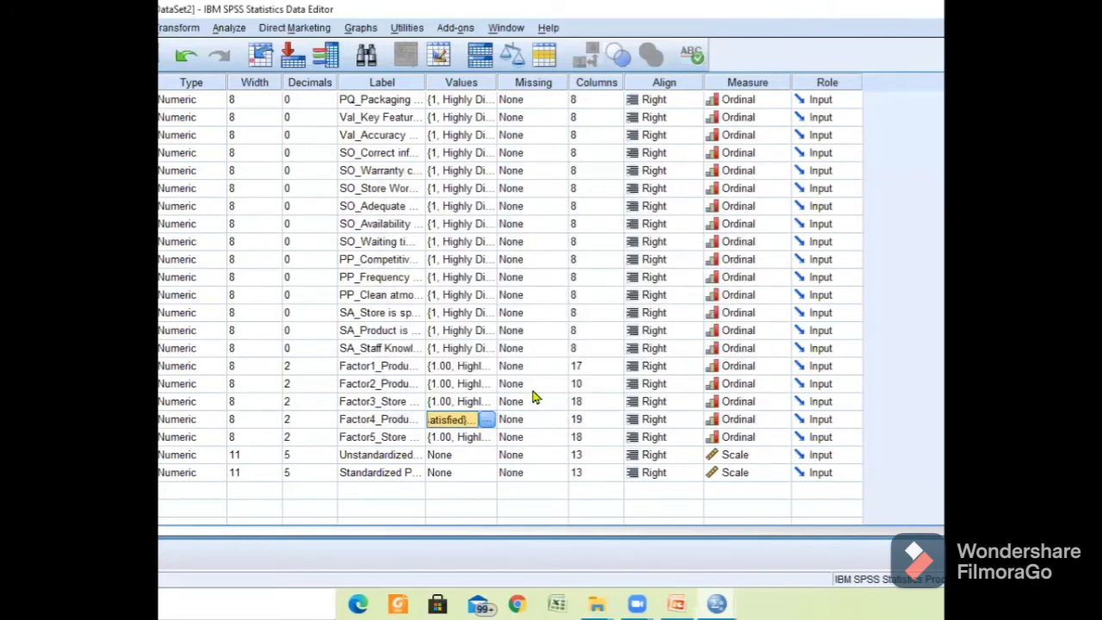
- Start a Crosstabs analysis and include the Chi-square statistic
click(237, 32)
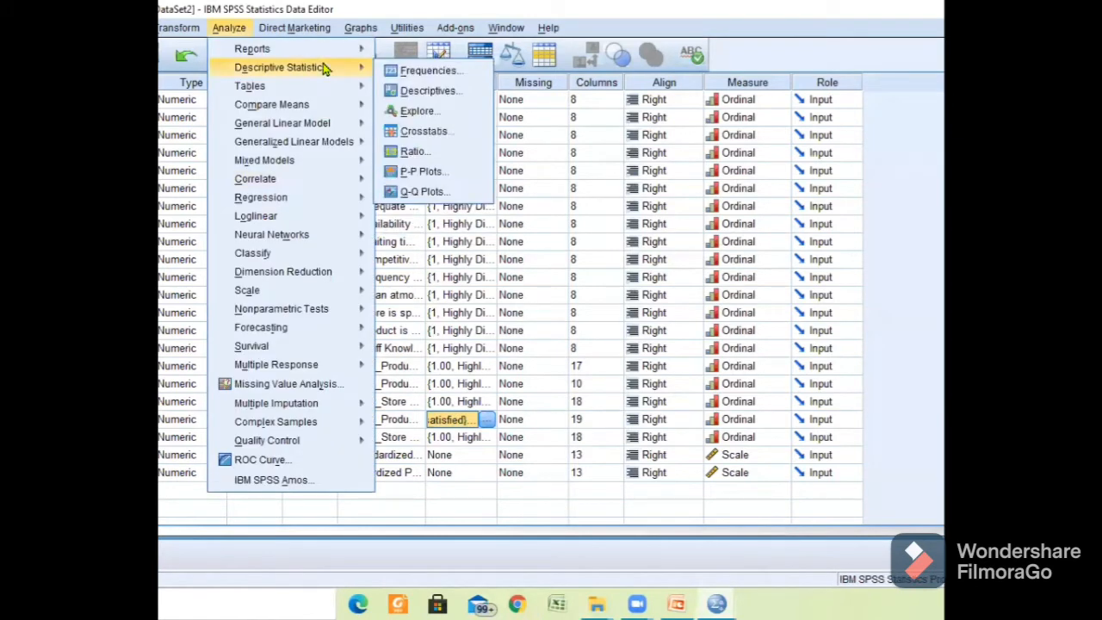
mouse_move(324, 68)
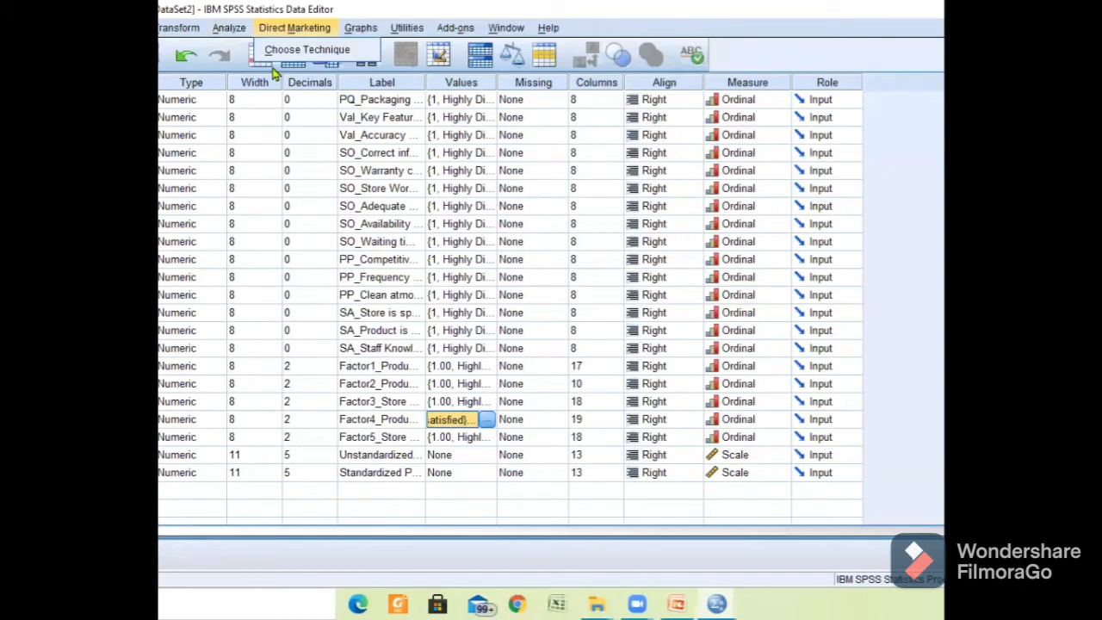
mouse_move(273, 71)
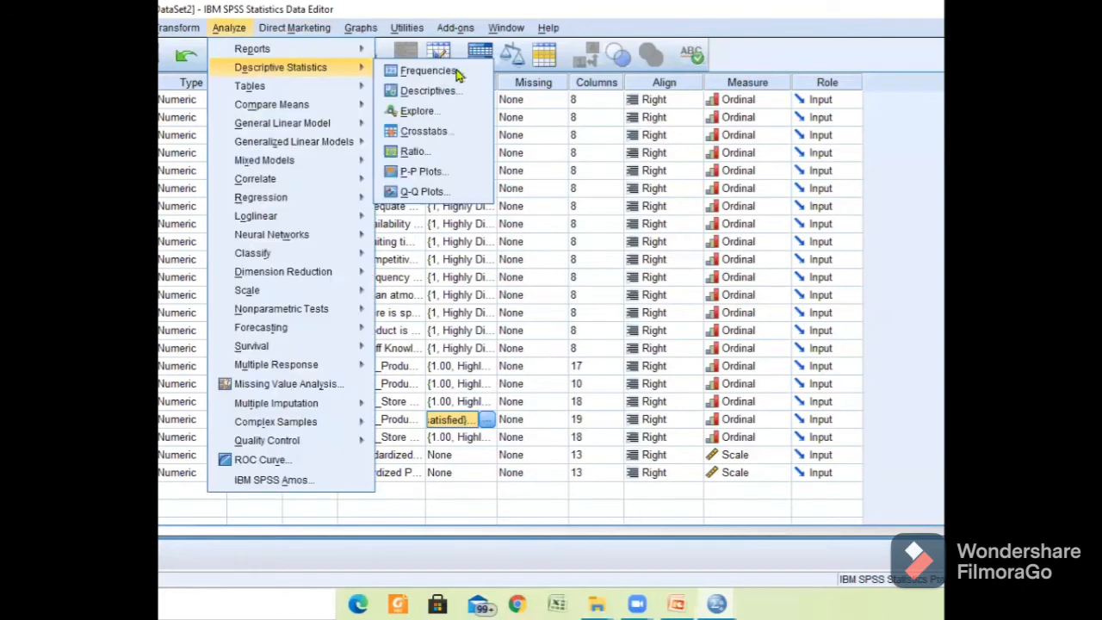
click(454, 140)
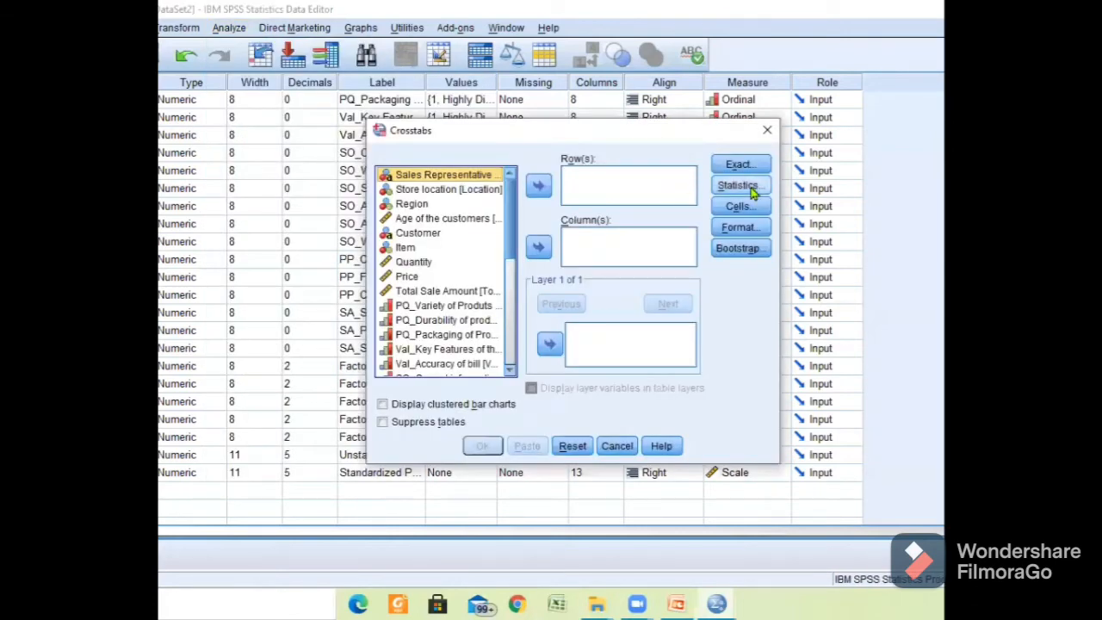
click(740, 186)
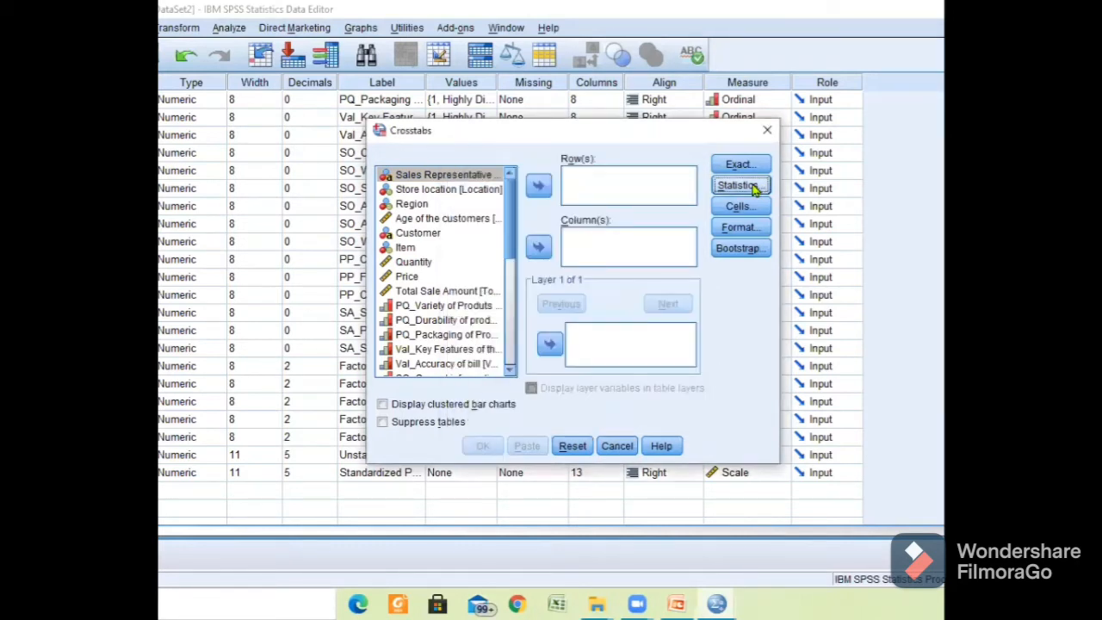
click(733, 186)
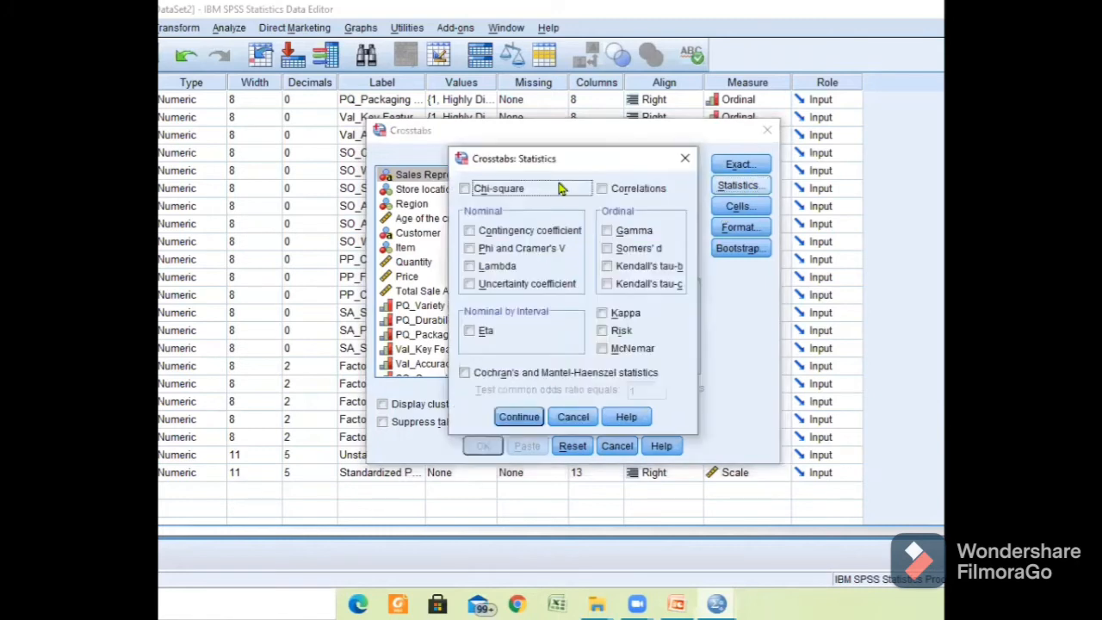
click(559, 189)
click(517, 417)
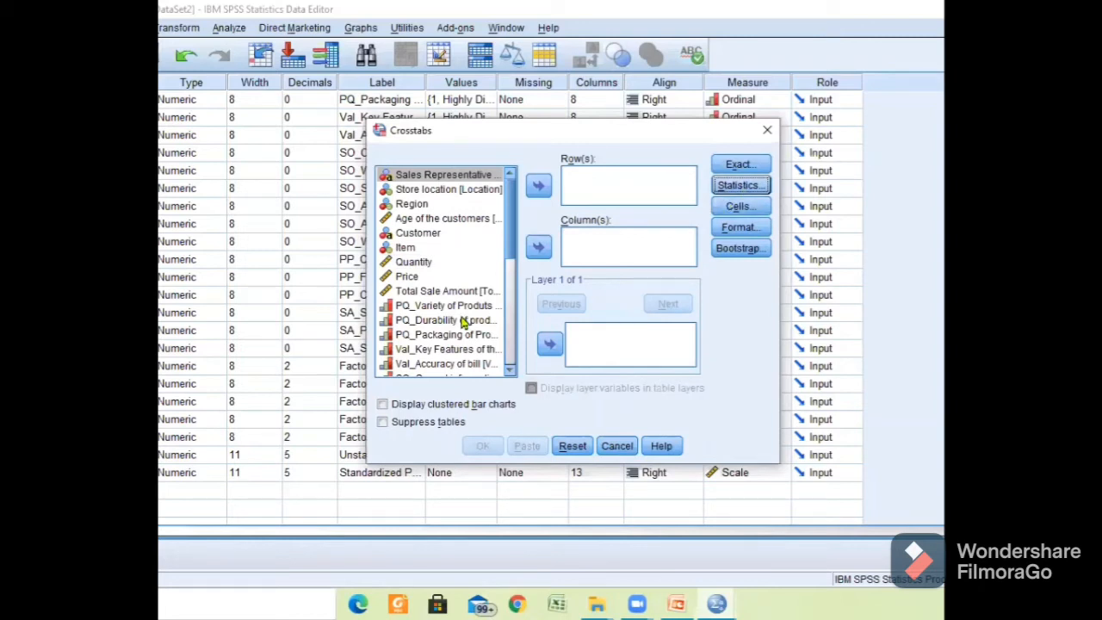
- Show variable names instead of labels in the Crosstabs variable list
scroll(462, 321, down, 2)
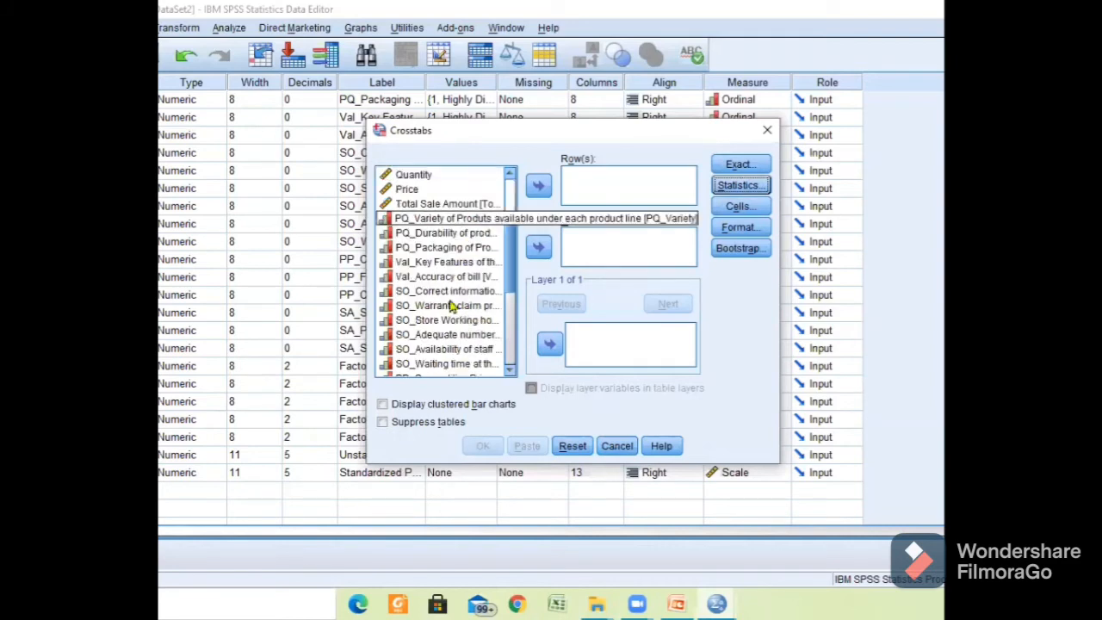
scroll(451, 307, down, 3)
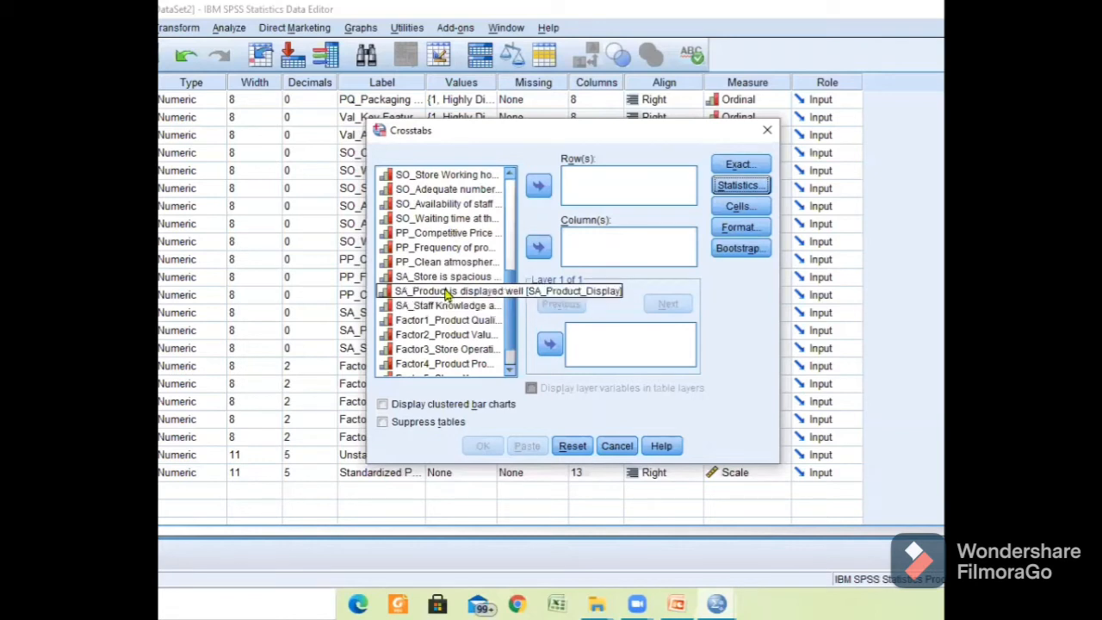
scroll(448, 293, down, 1)
scroll(433, 238, up, 7)
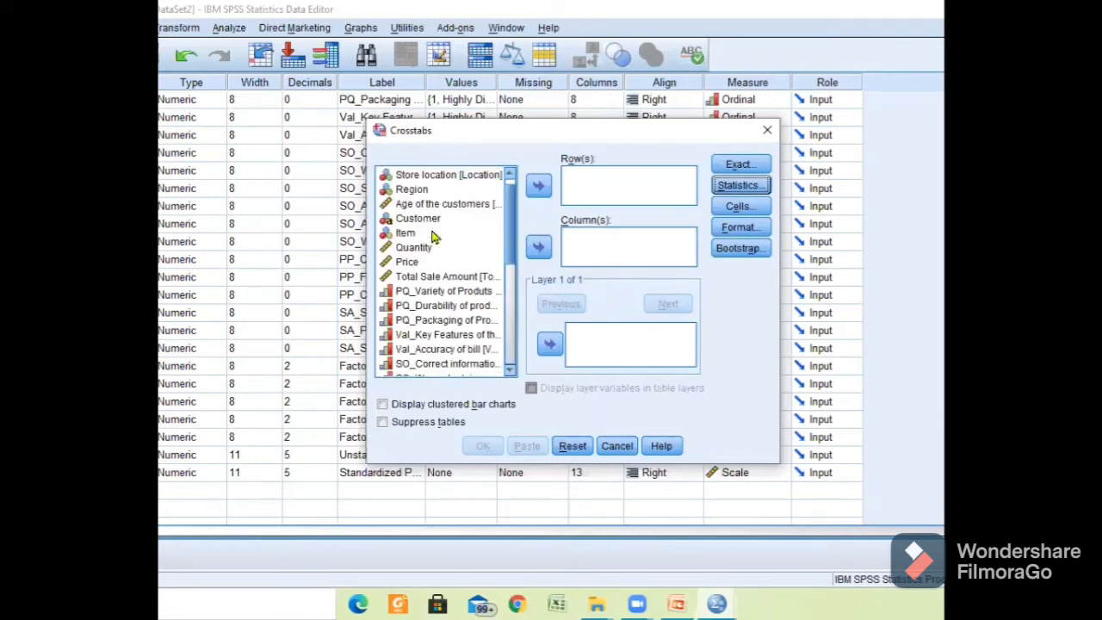
right_click(441, 296)
click(447, 312)
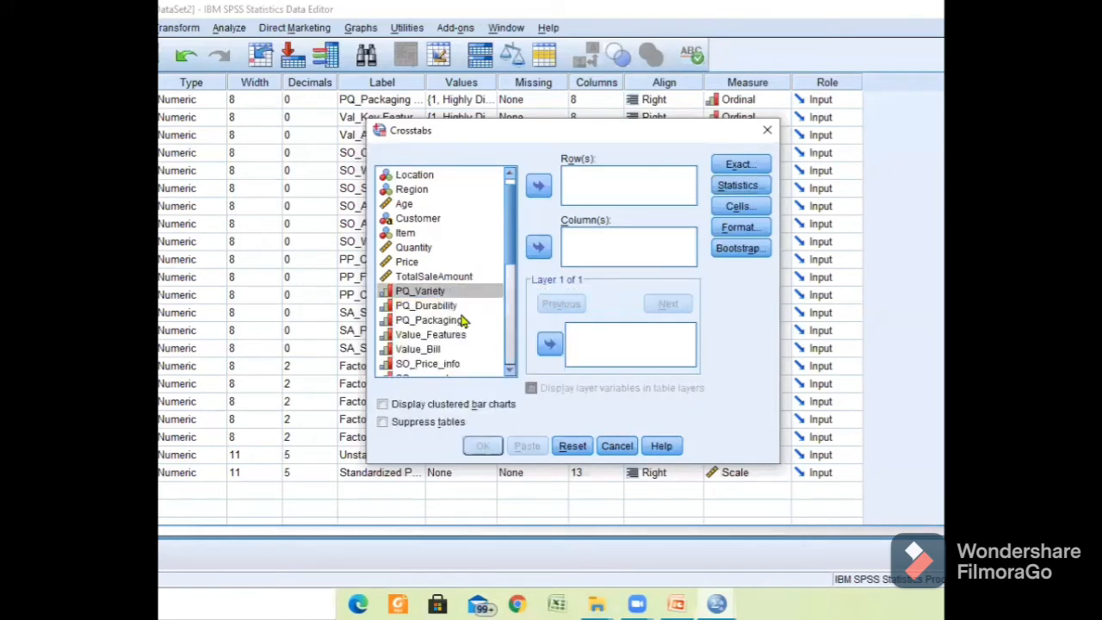
- Assign PP_Promotion to the rows and Product_Quality to the columns of the crosstab
scroll(462, 320, down, 1)
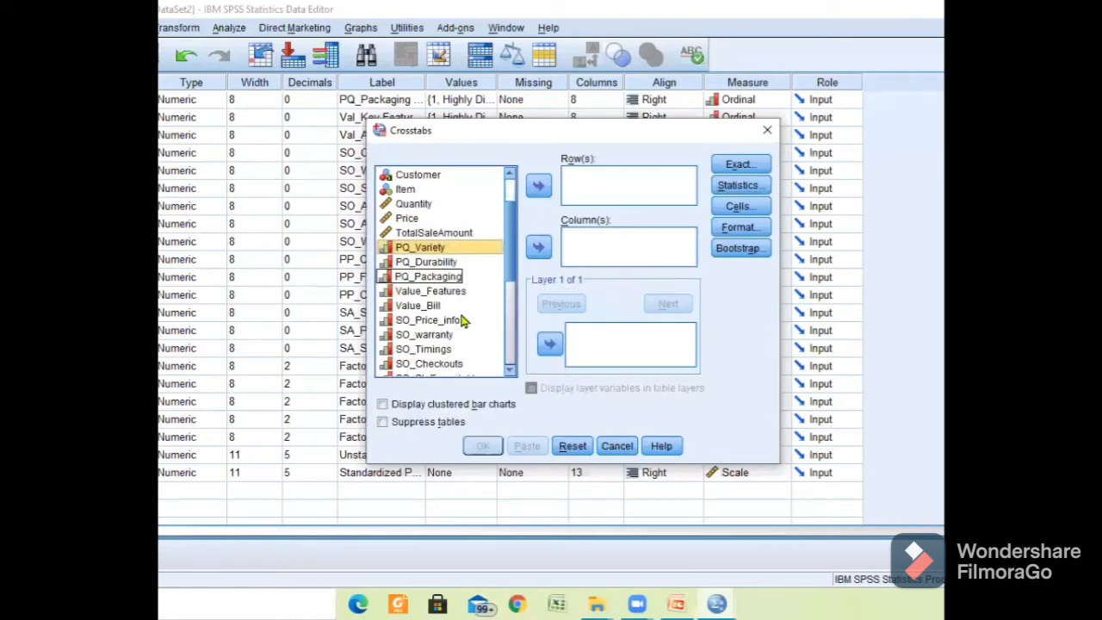
scroll(462, 320, down, 1)
scroll(456, 296, down, 2)
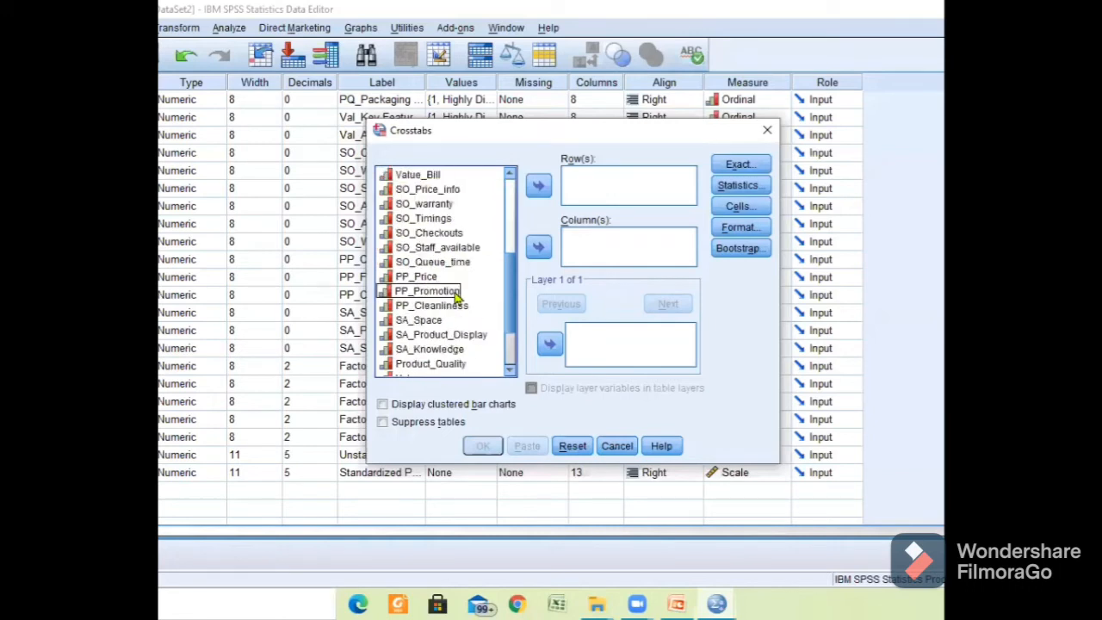
click(456, 295)
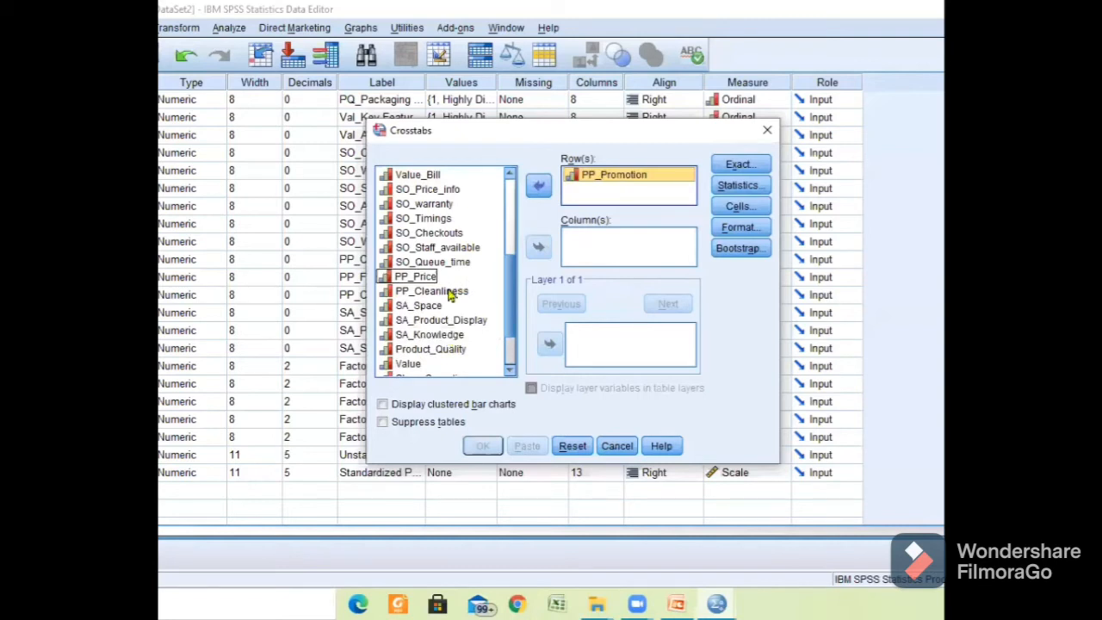
scroll(456, 289, down, 2)
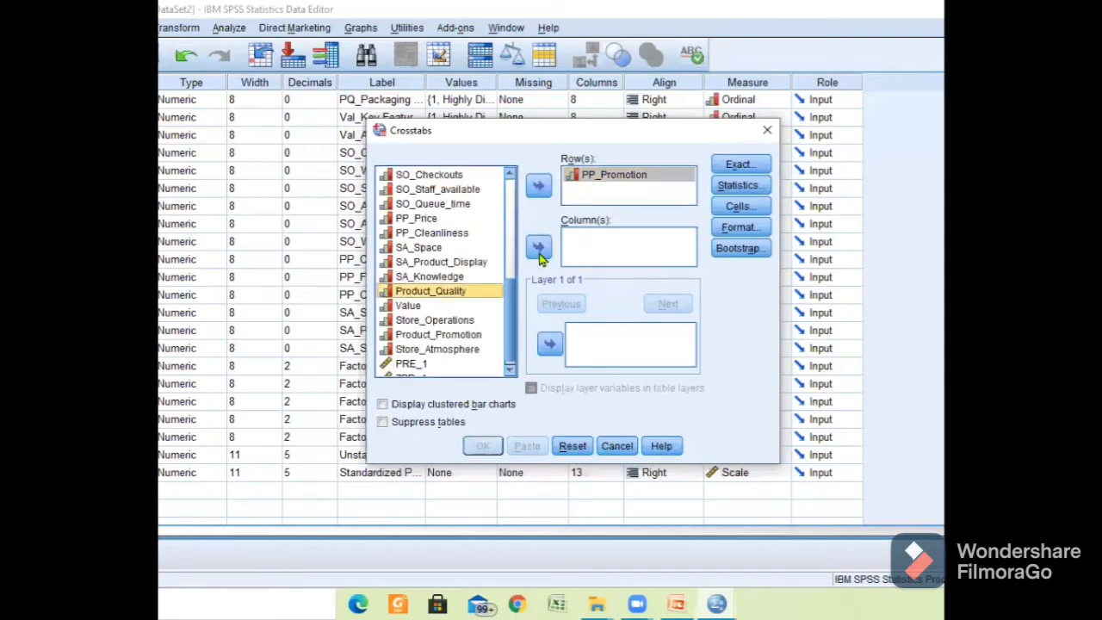
click(539, 249)
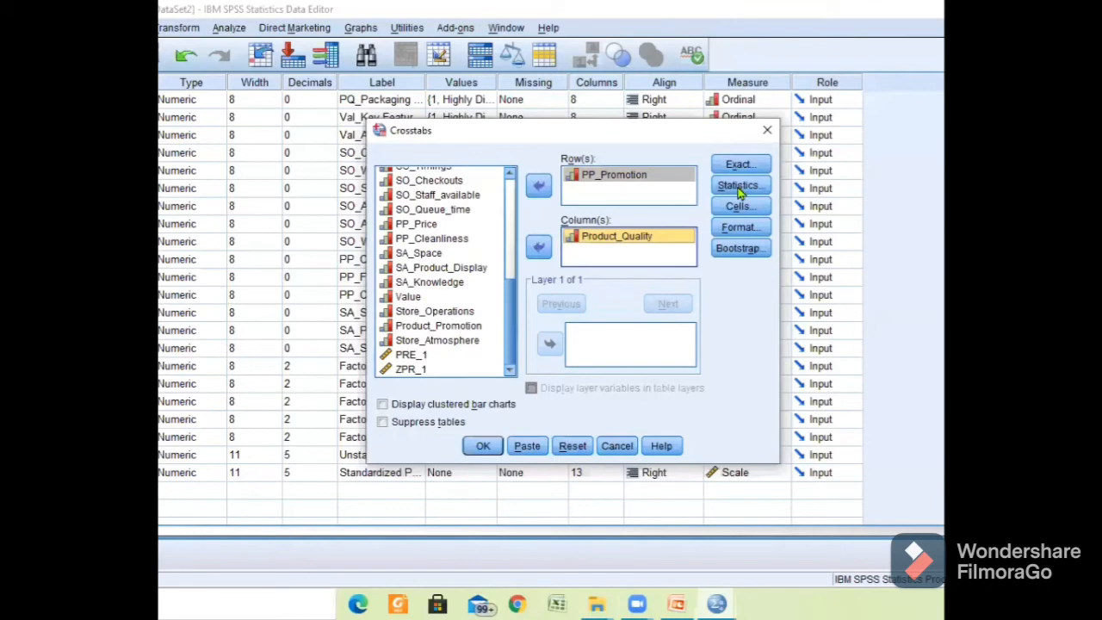
- Keep the Chi-square statistic enabled and run the crosstab
click(739, 188)
click(507, 192)
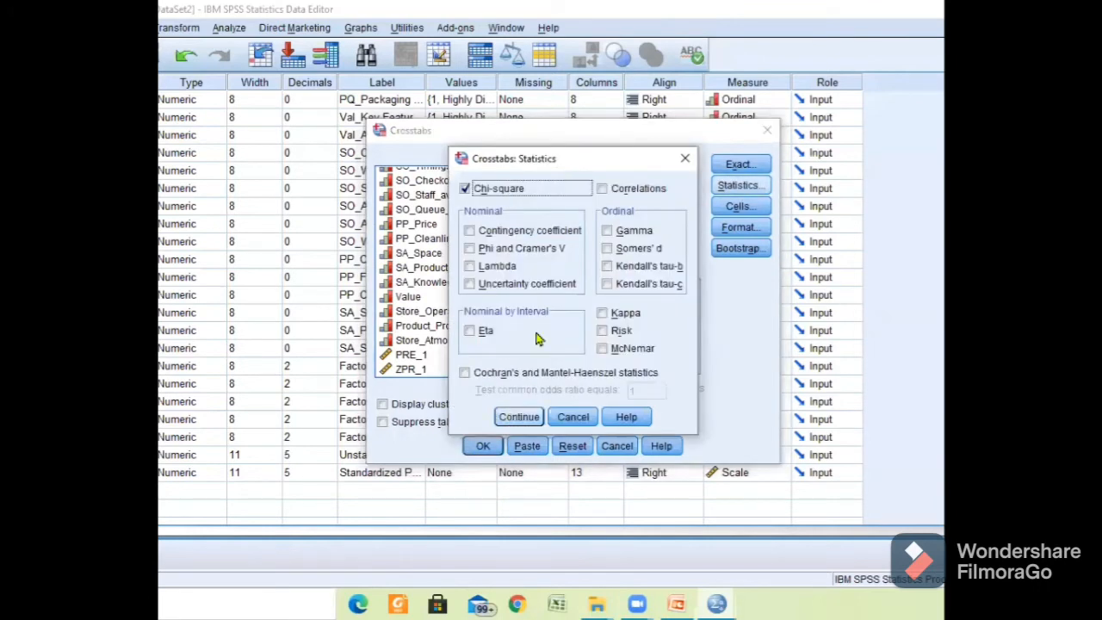
click(515, 417)
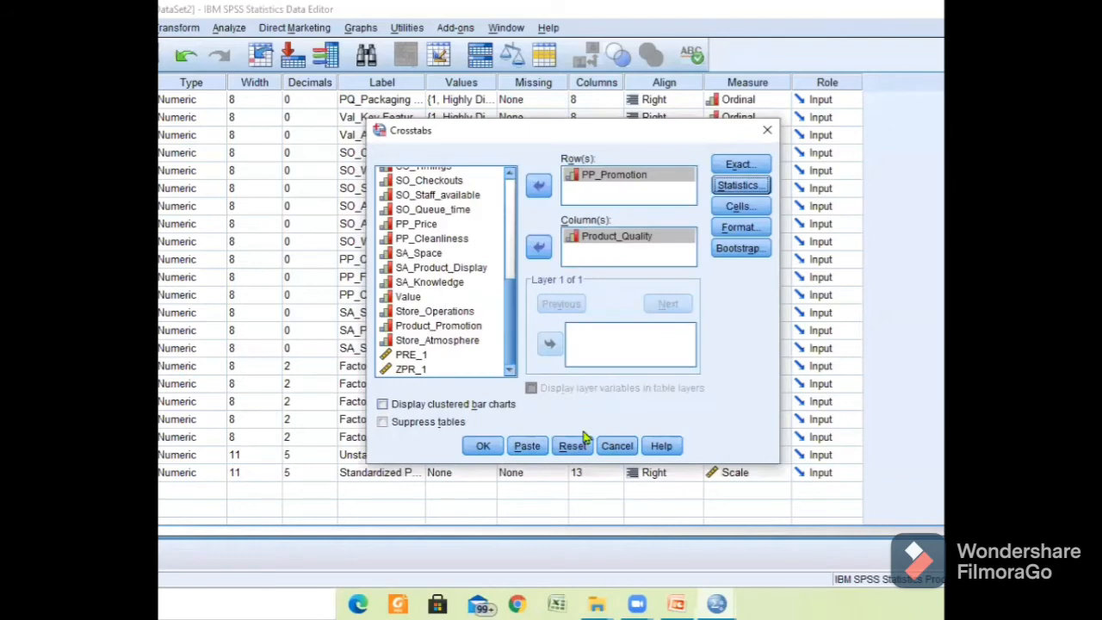
click(480, 451)
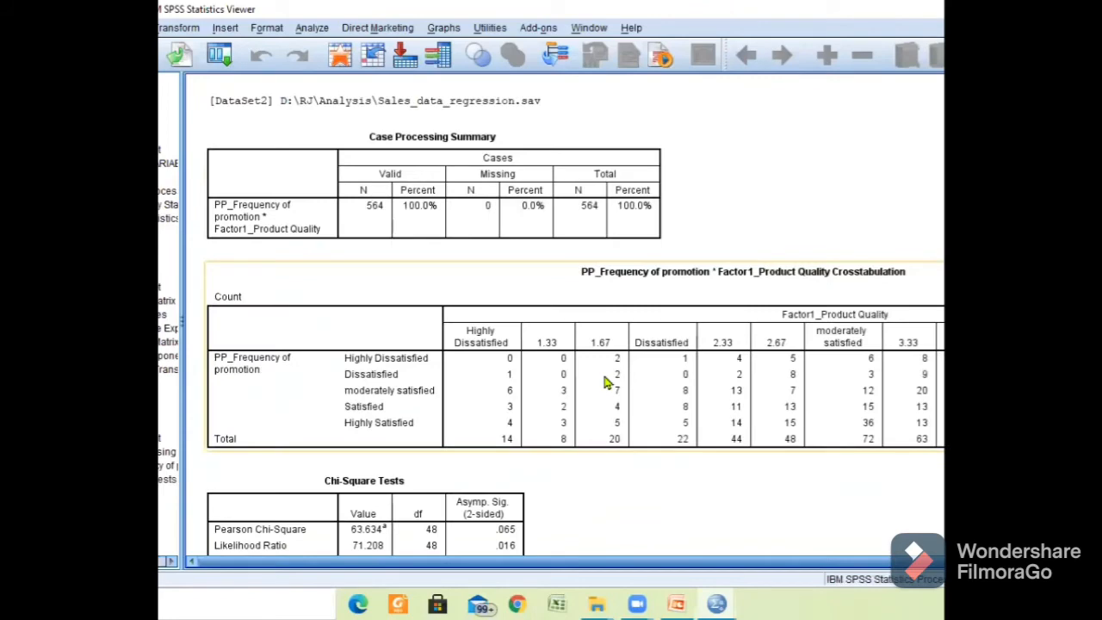
- Examine the crosstab output: the syntax, the Case Processing Summary and the promotion frequency by product quality crosstabulation
click(647, 239)
scroll(647, 239, up, 5)
click(648, 240)
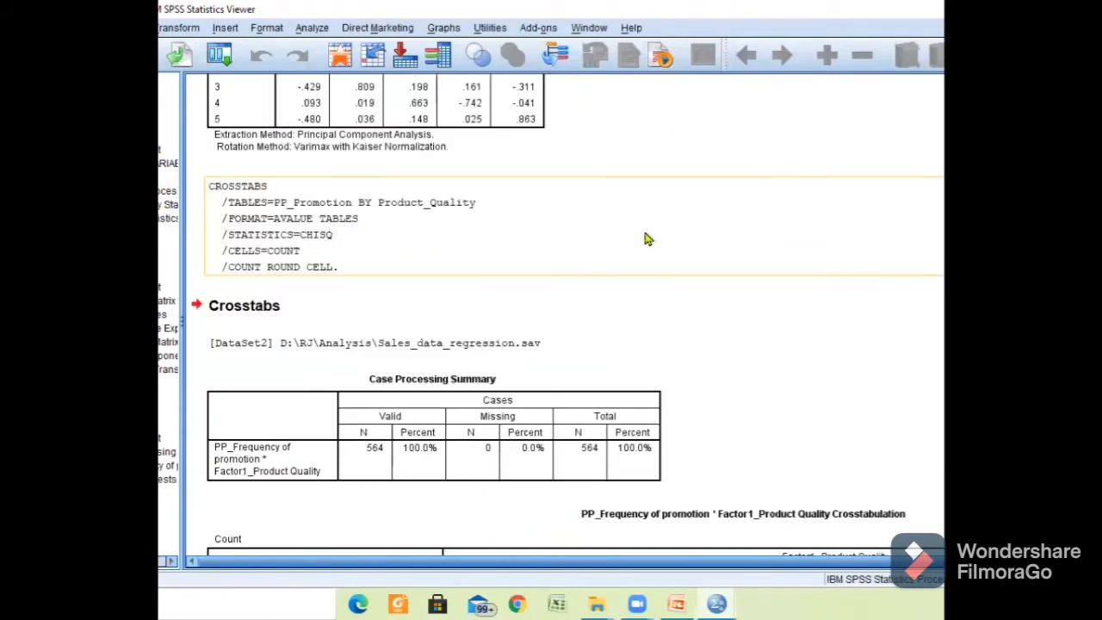
scroll(647, 240, down, 3)
scroll(647, 239, down, 3)
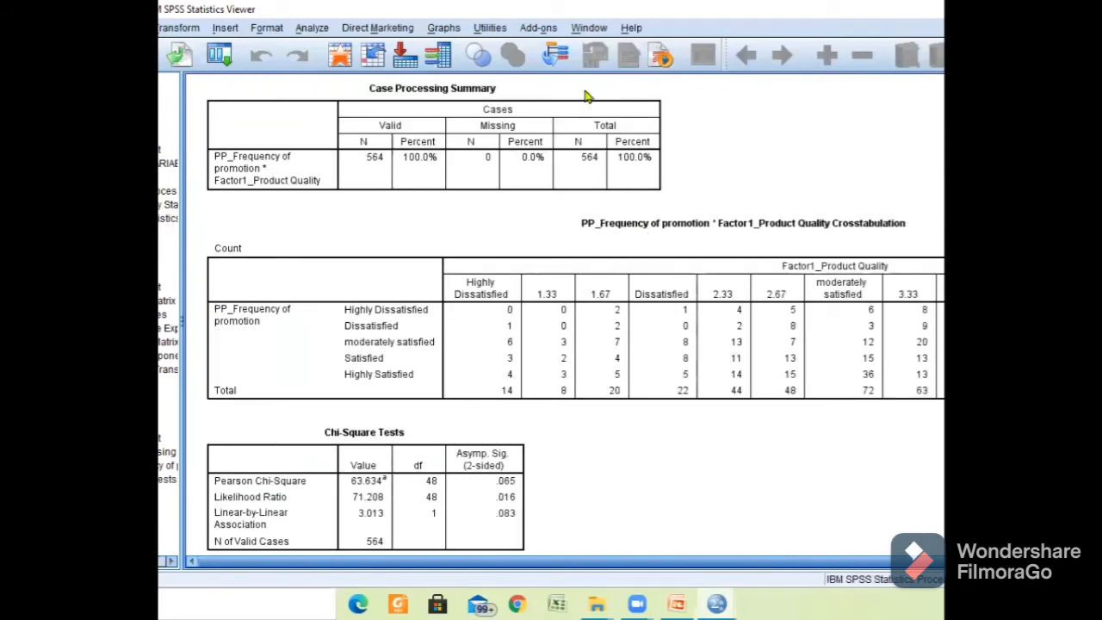
click(615, 96)
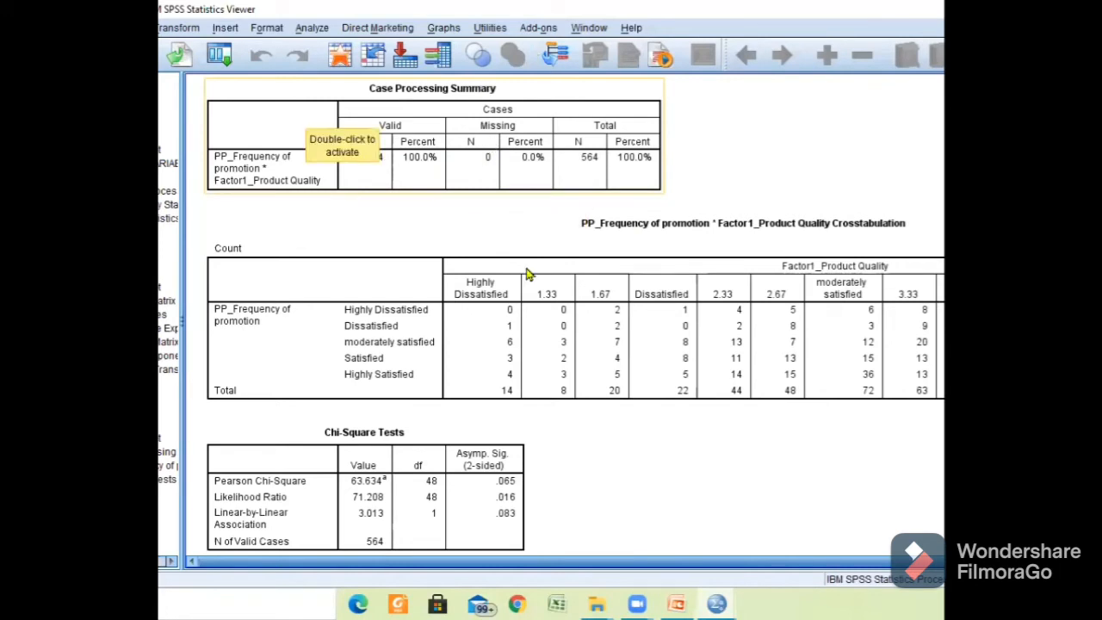
scroll(529, 274, down, 2)
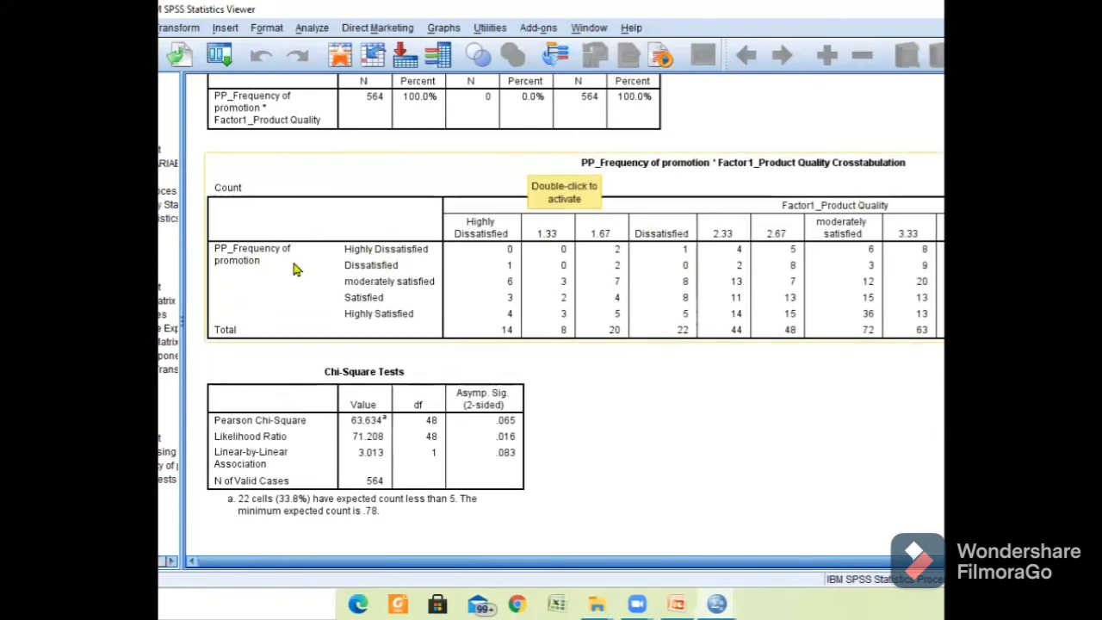
click(891, 247)
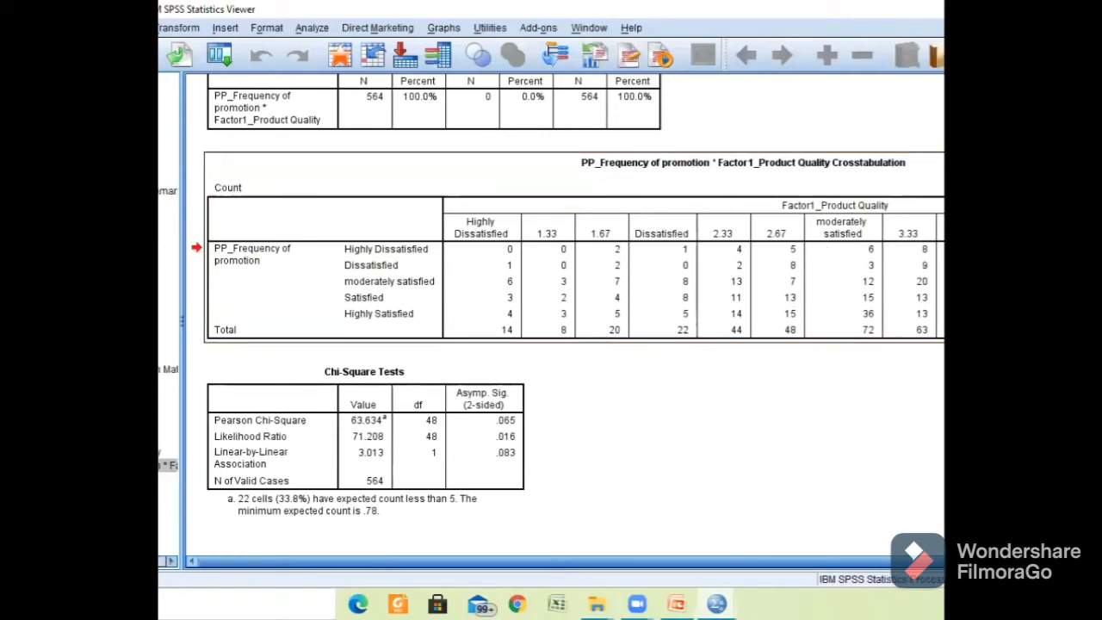
- Examine the Chi-Square Tests table's Pearson value, degrees of freedom and significance, and switch to the PowerPoint presentation
scroll(891, 247, right, 2)
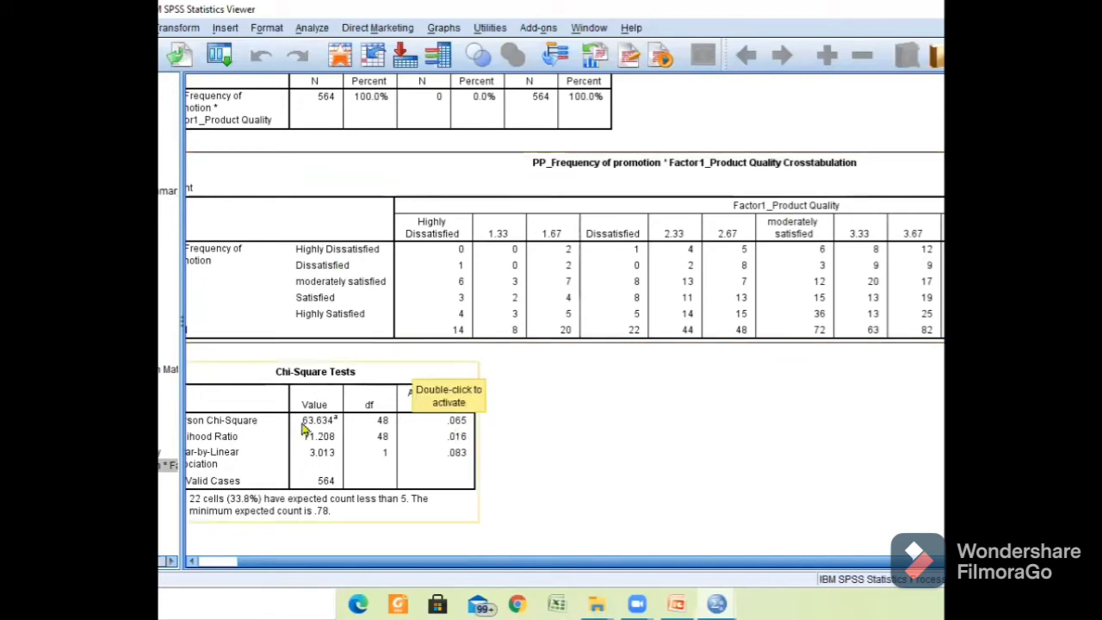
click(562, 435)
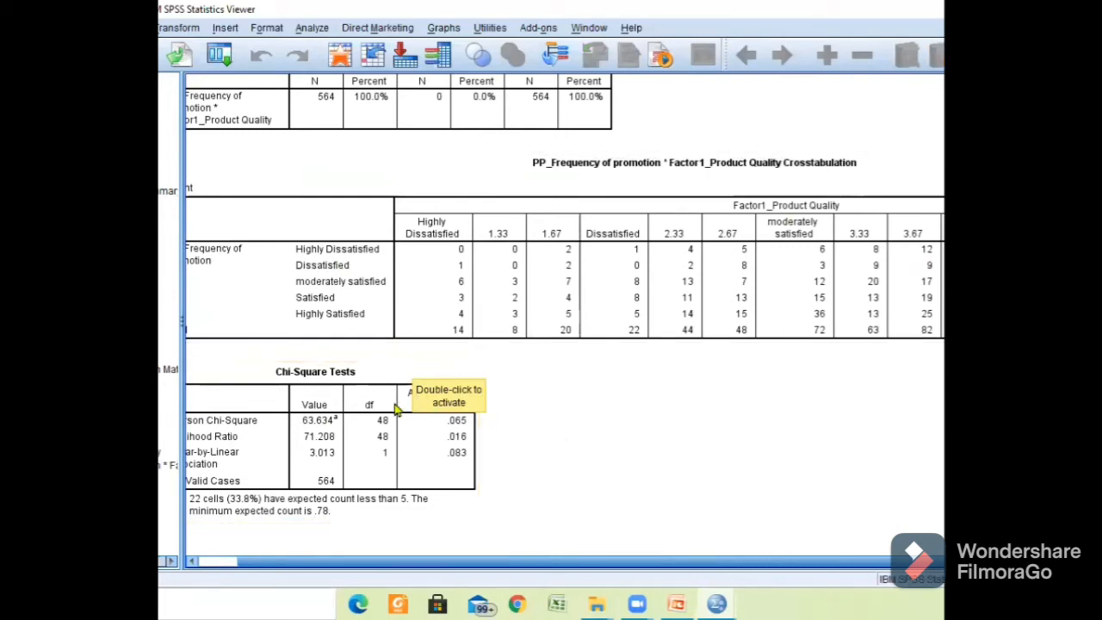
click(398, 411)
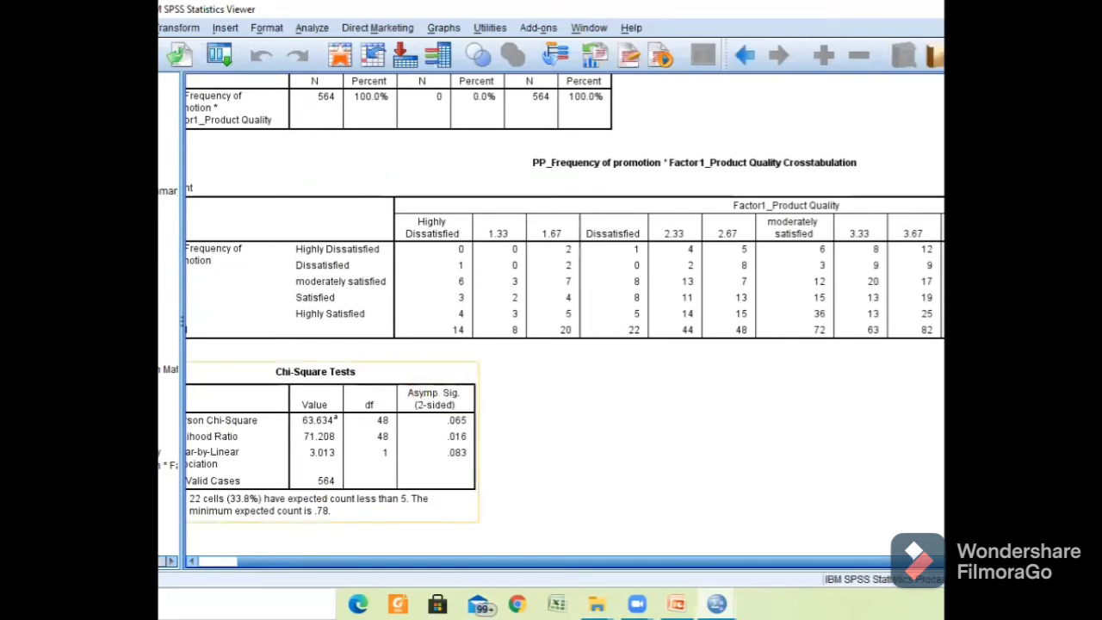
scroll(565, 318, right, 1)
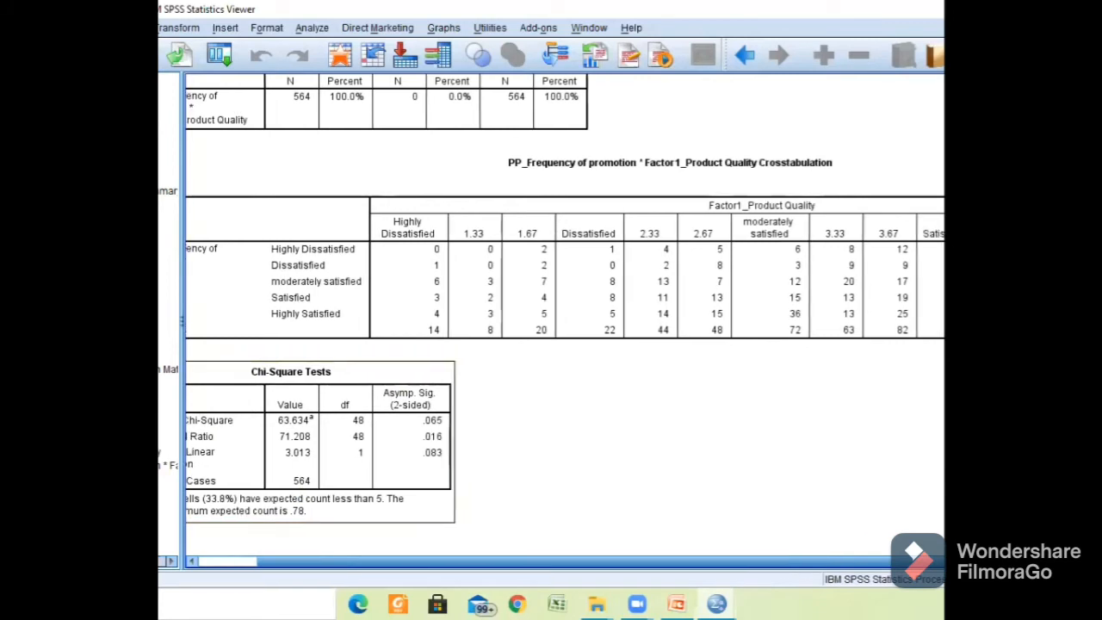
click(190, 561)
click(262, 446)
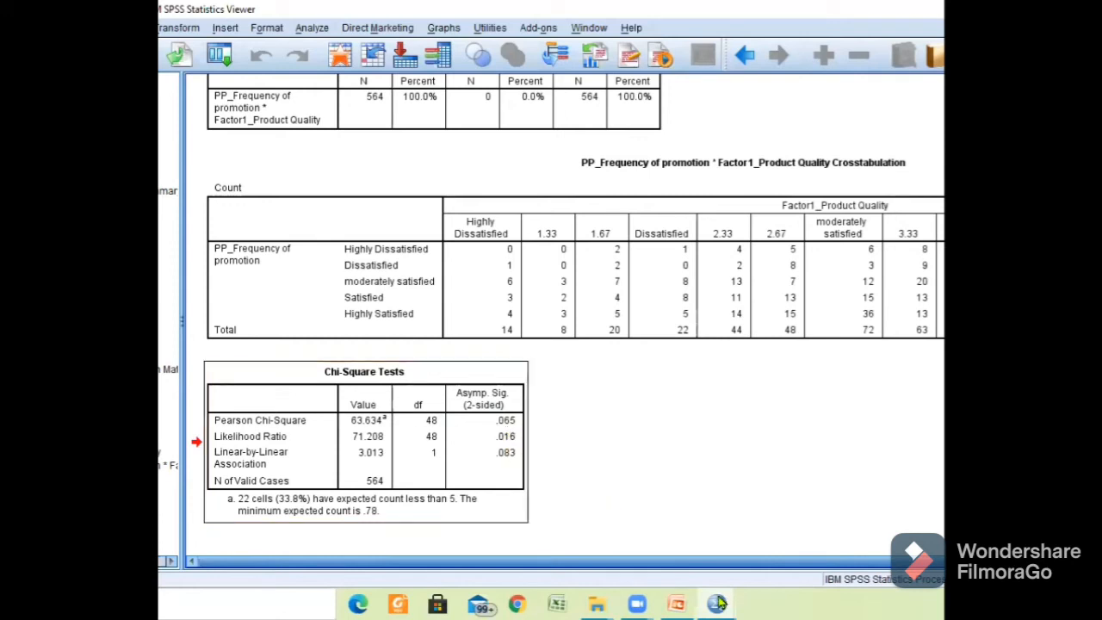
click(677, 603)
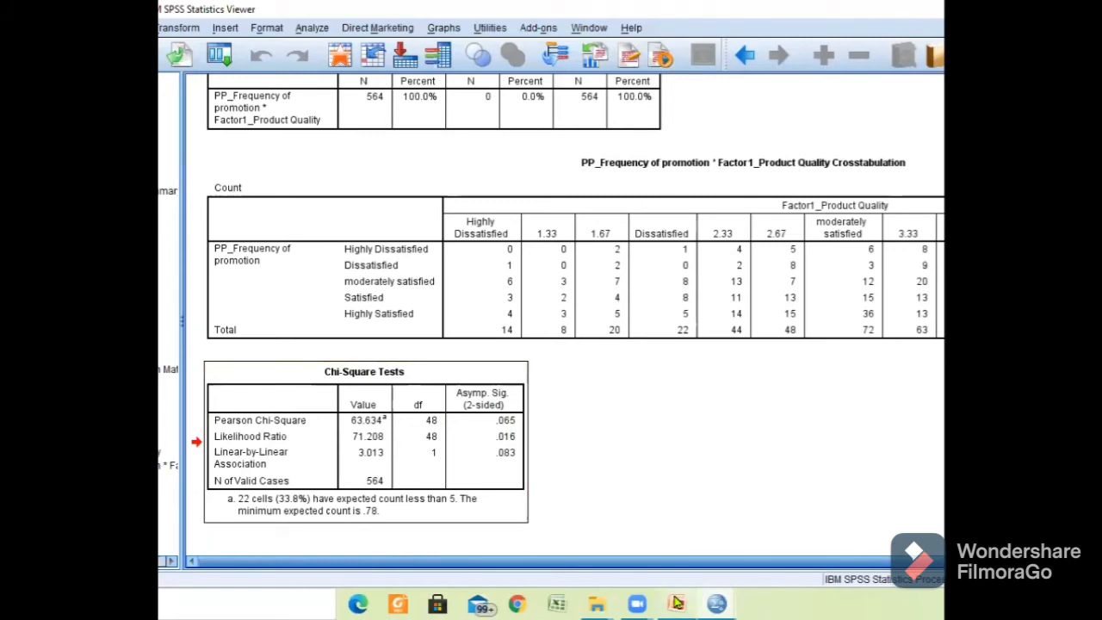
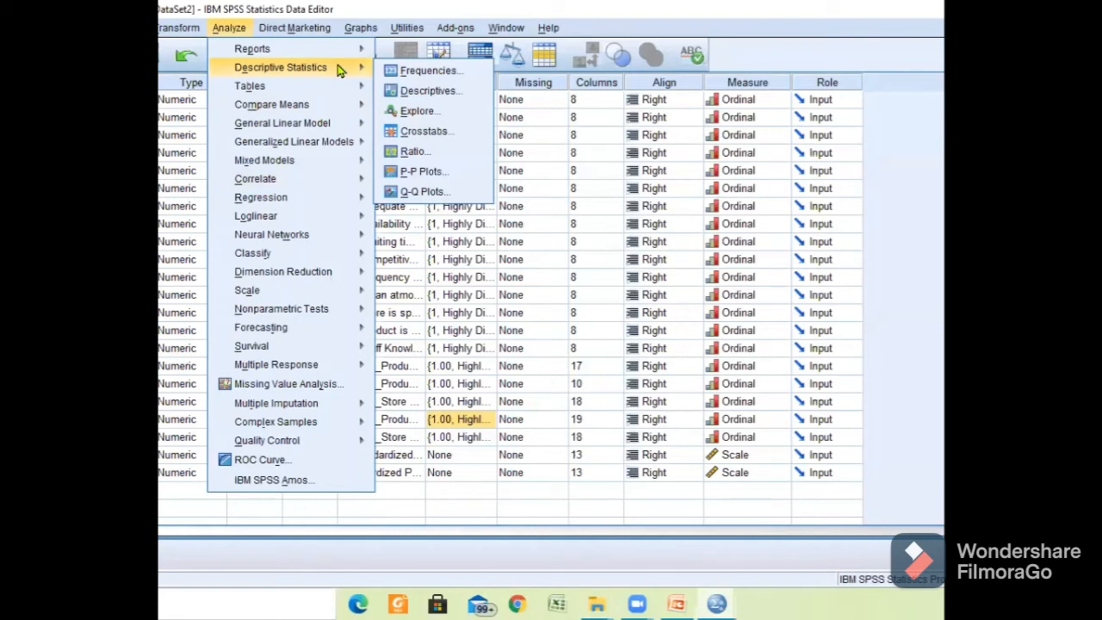
- Review the Crosstabs setup and its statistics options in the Data Editor, and close it without running the analysis
click(472, 140)
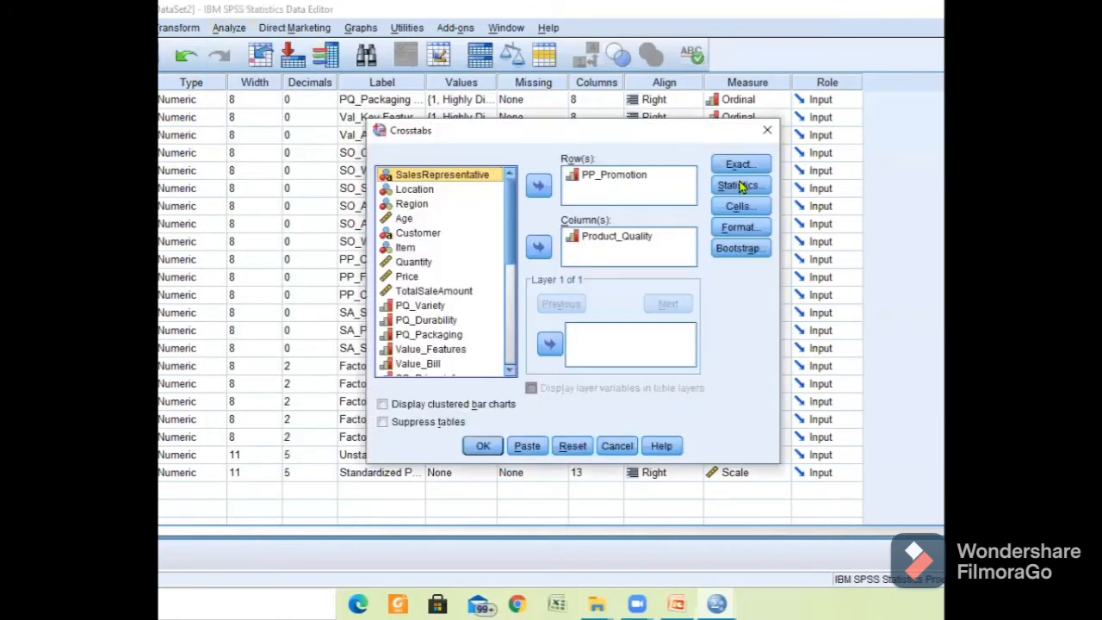
click(741, 186)
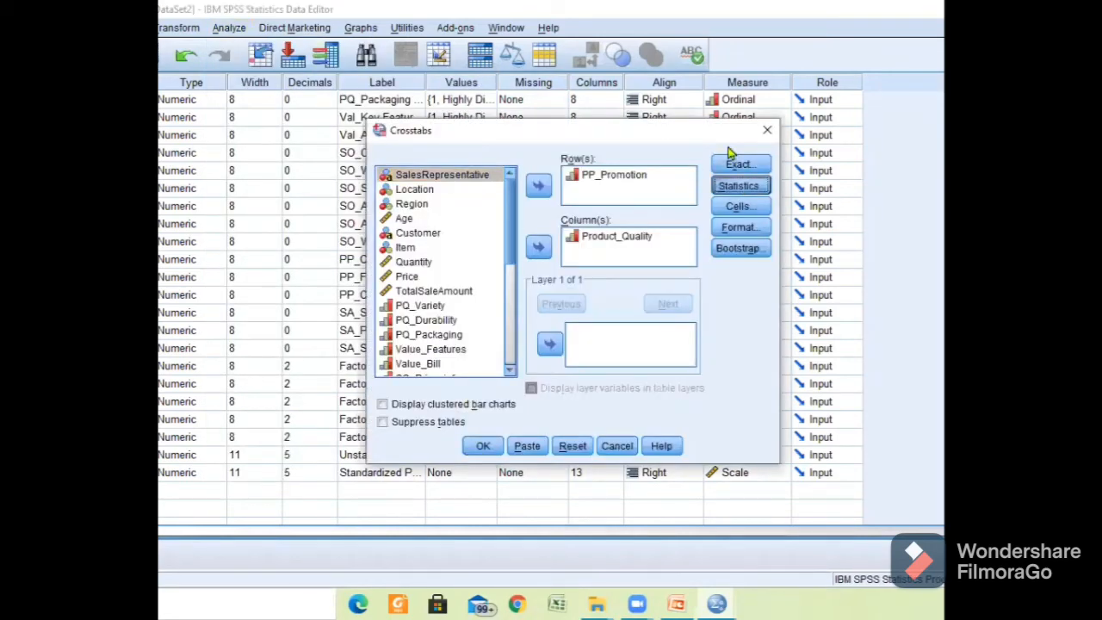
click(685, 159)
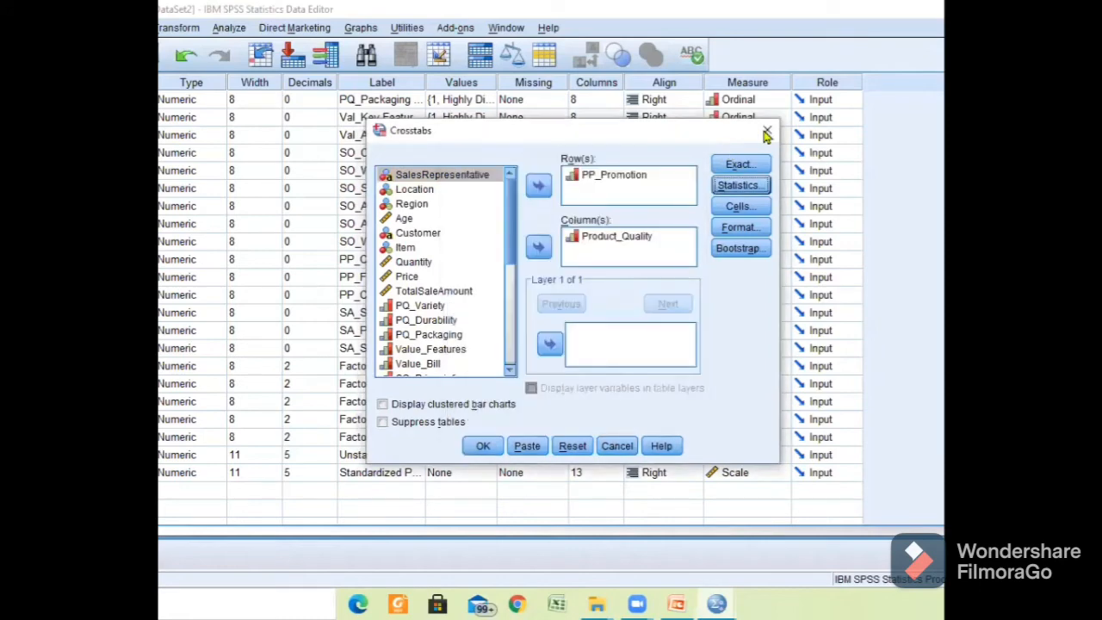
click(766, 133)
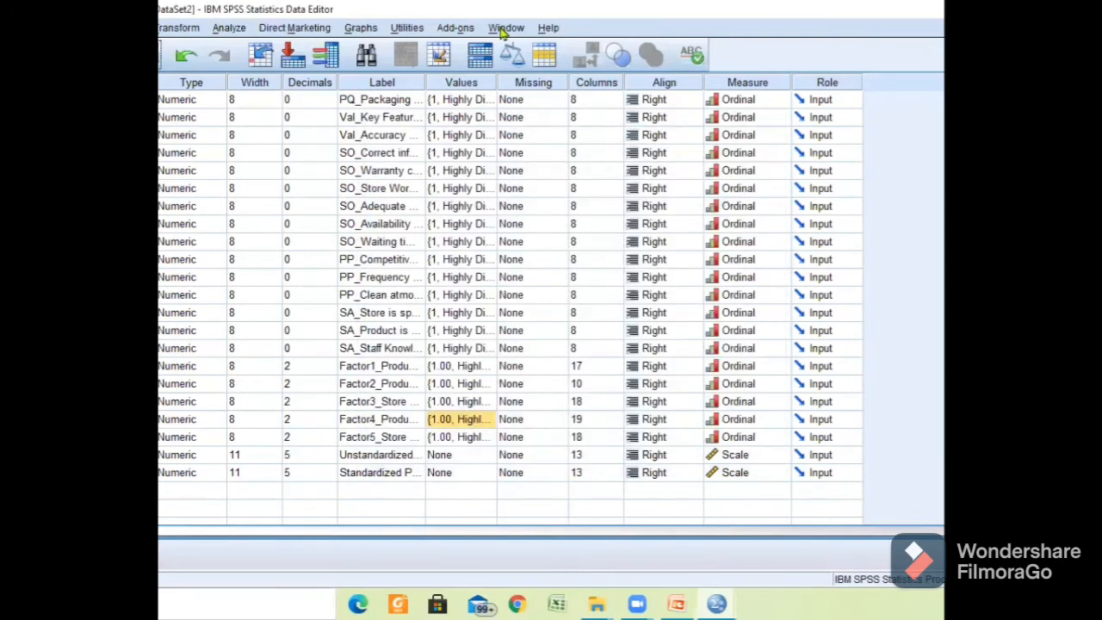
- Start a bivariate correlation and add Age of the customers and Quantity to its variables
click(229, 28)
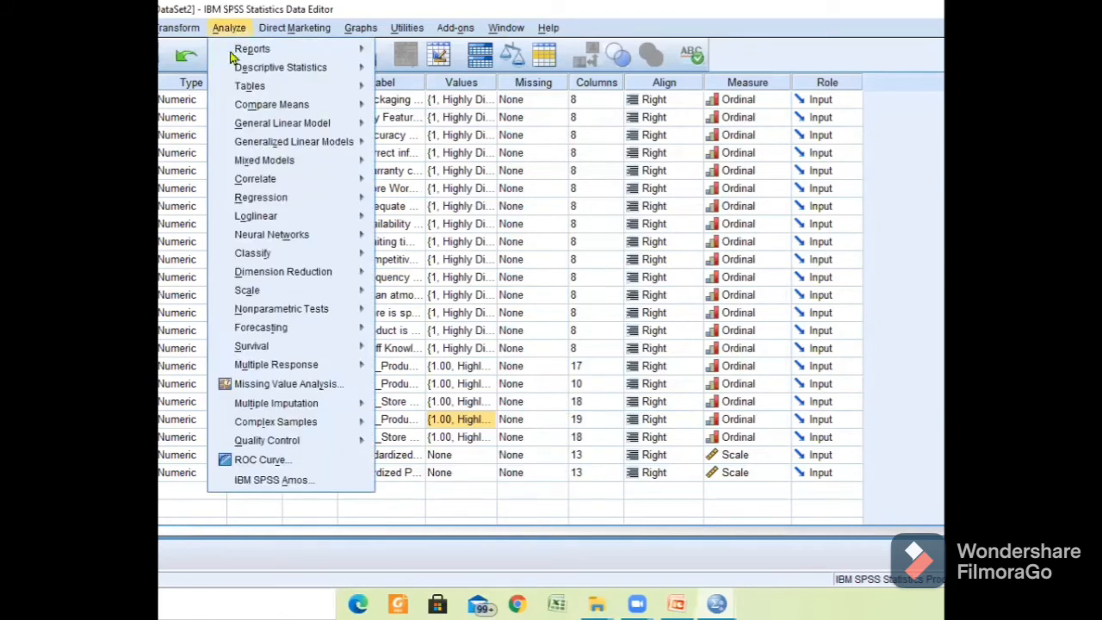
mouse_move(255, 180)
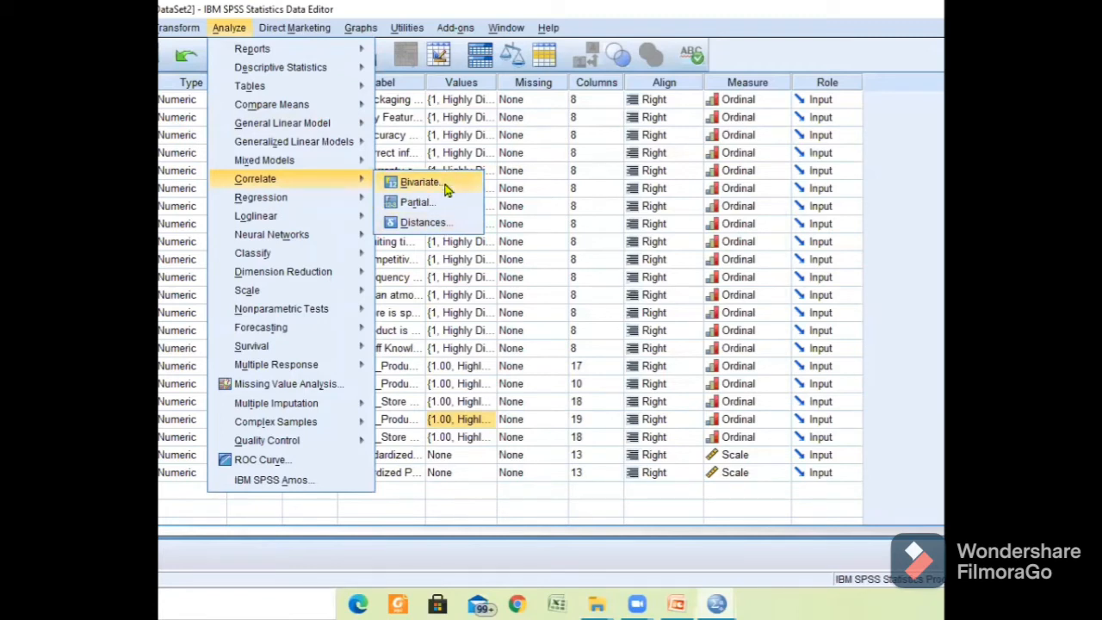
click(419, 182)
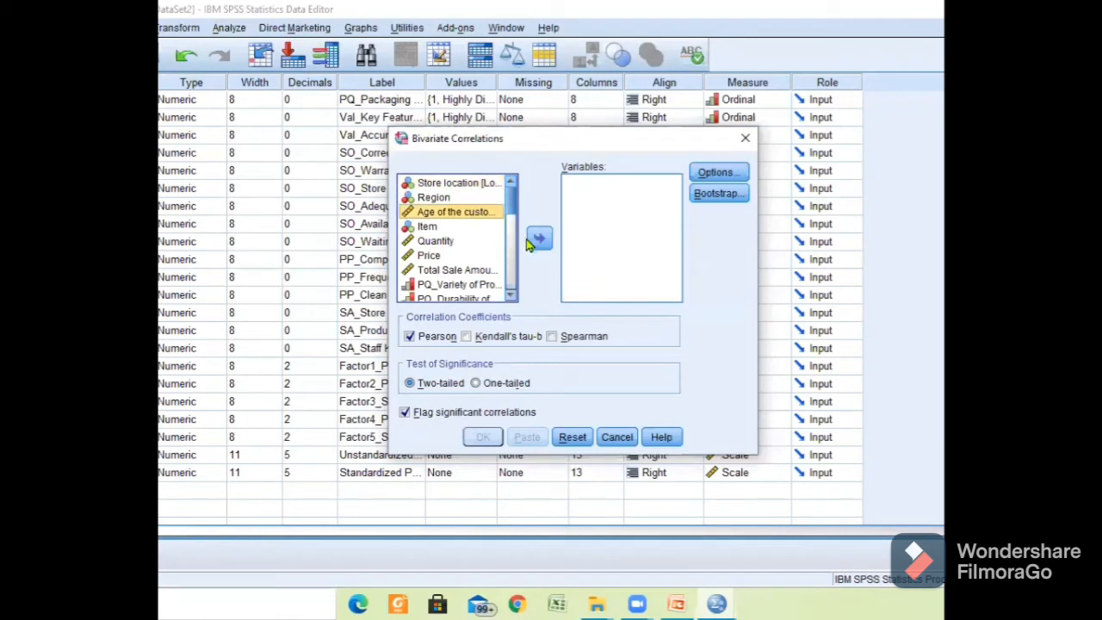
click(538, 243)
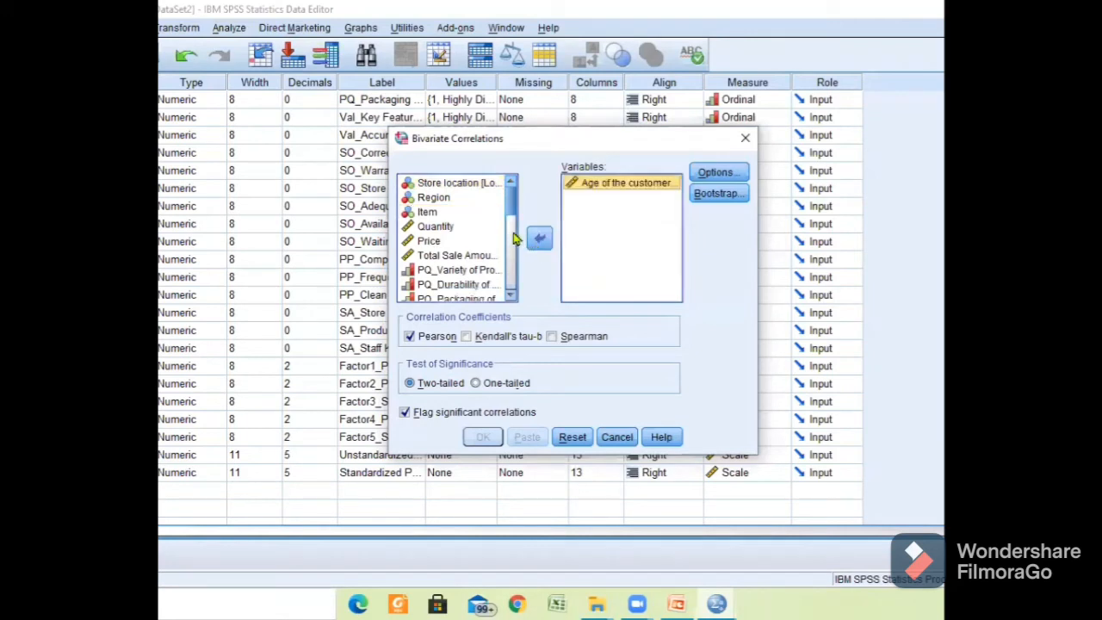
click(435, 227)
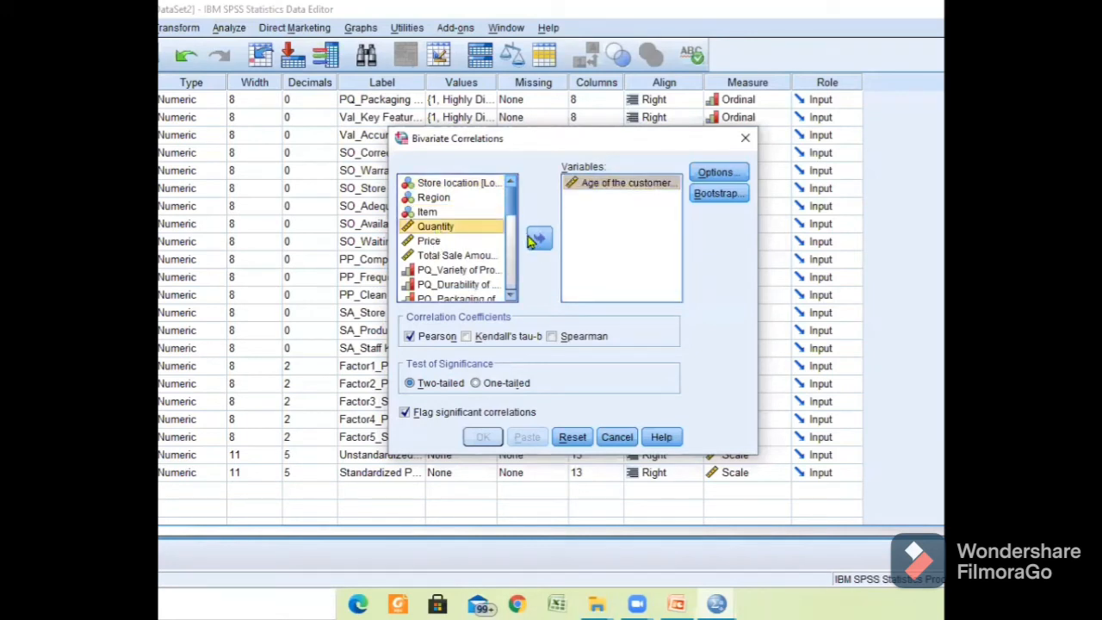
click(538, 241)
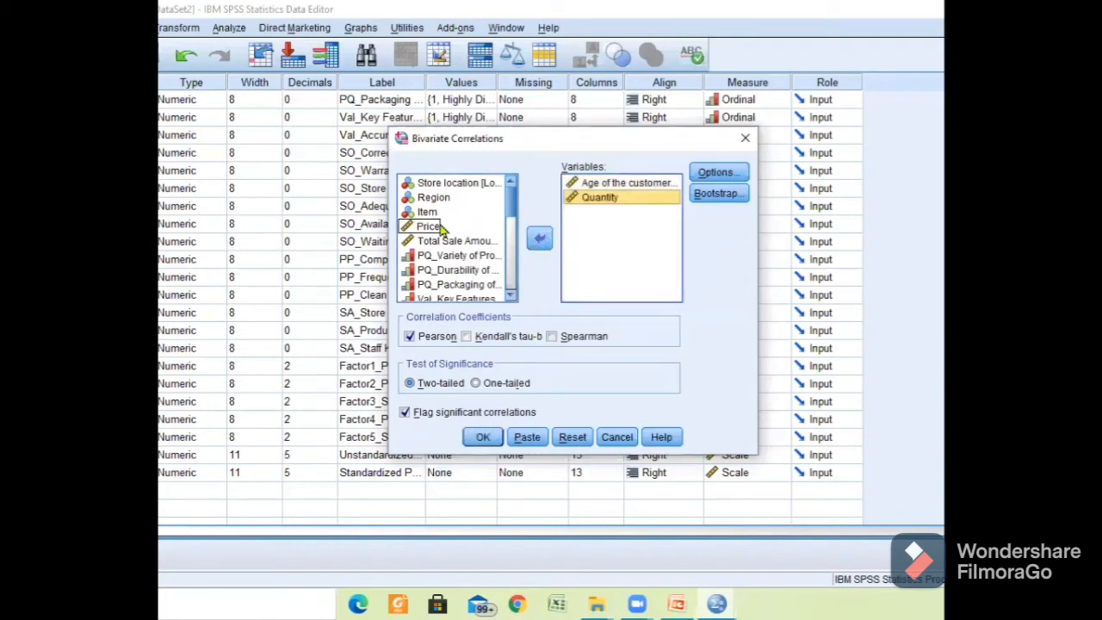
- Add Price and Total Sale Amount to the bivariate correlation's variables
click(439, 226)
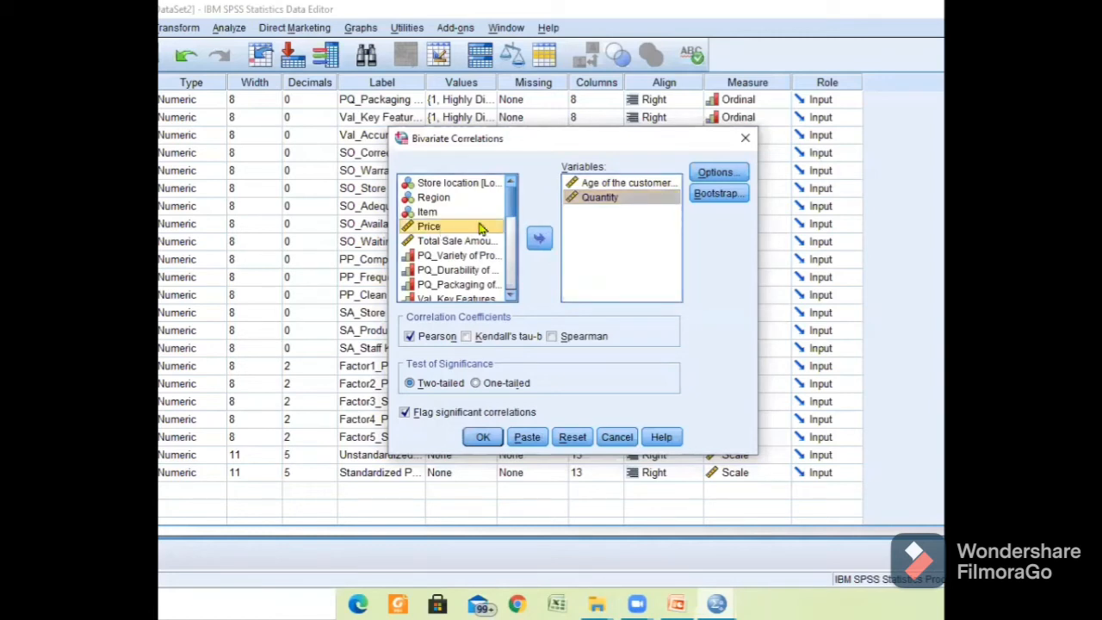
click(540, 240)
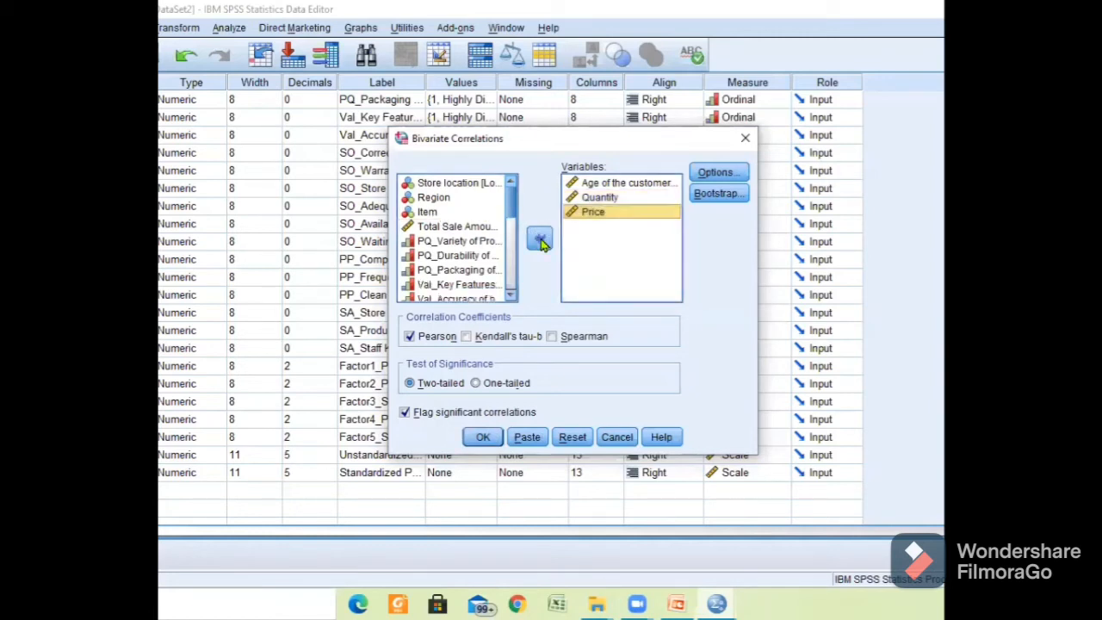
click(482, 241)
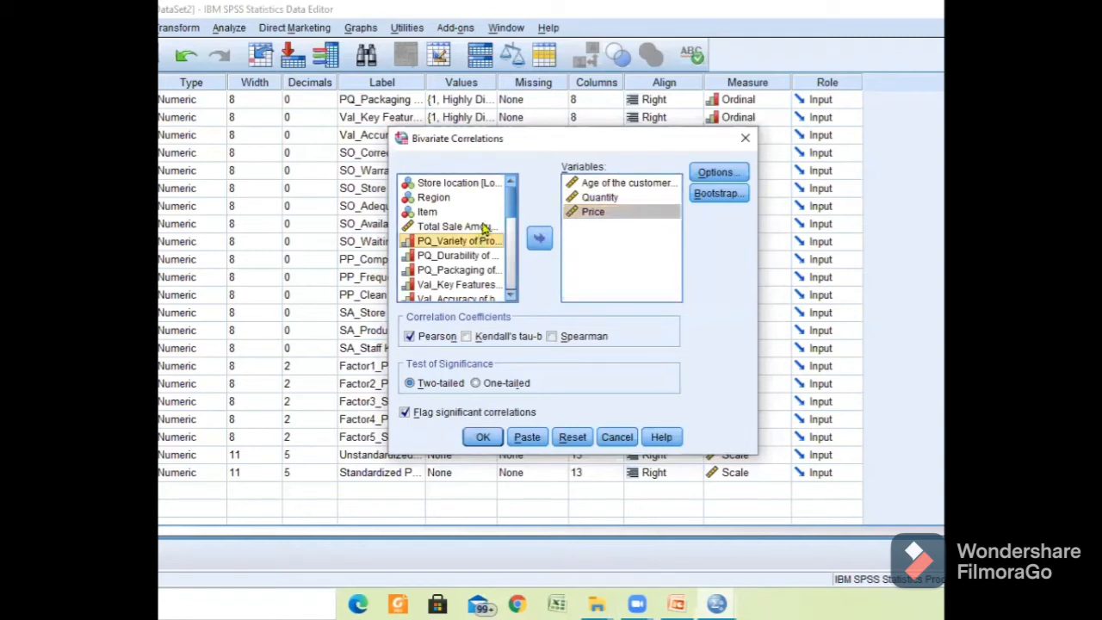
click(483, 227)
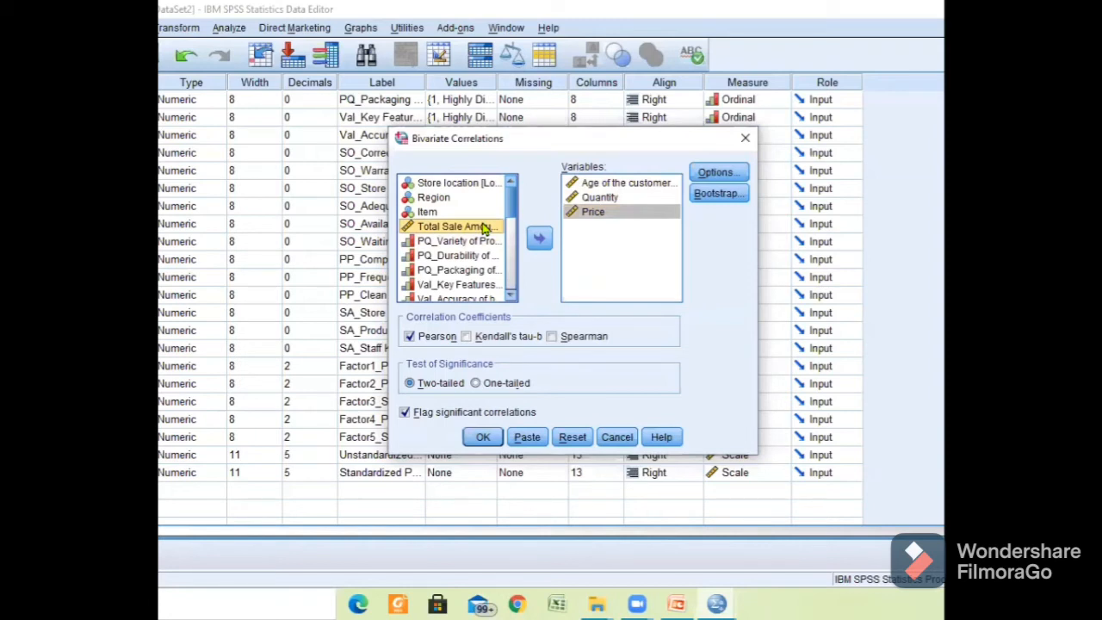
click(539, 240)
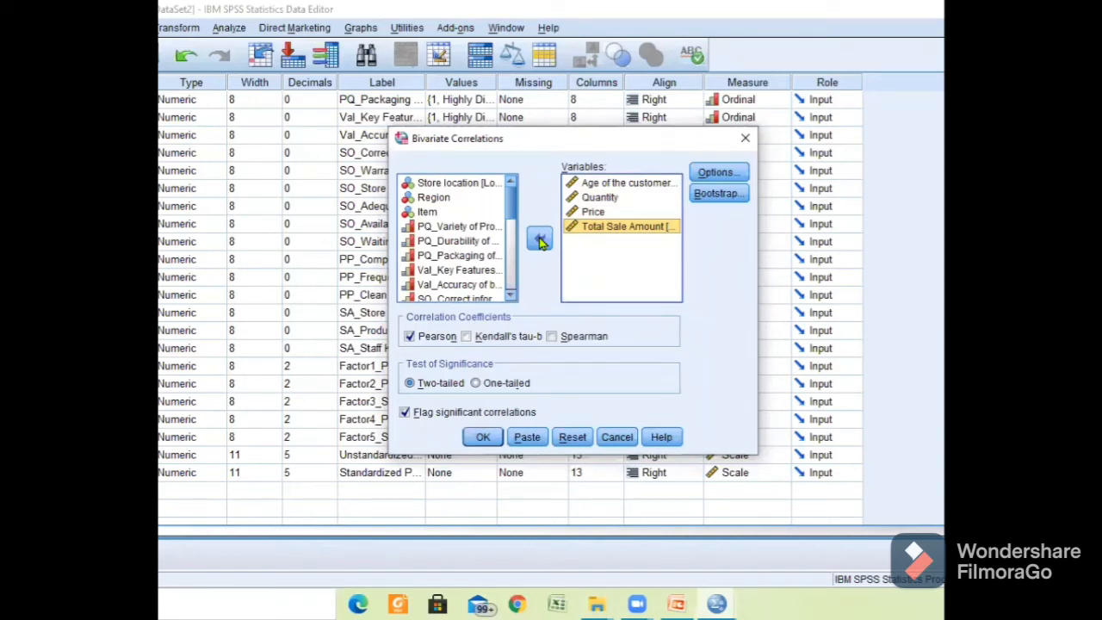
click(540, 240)
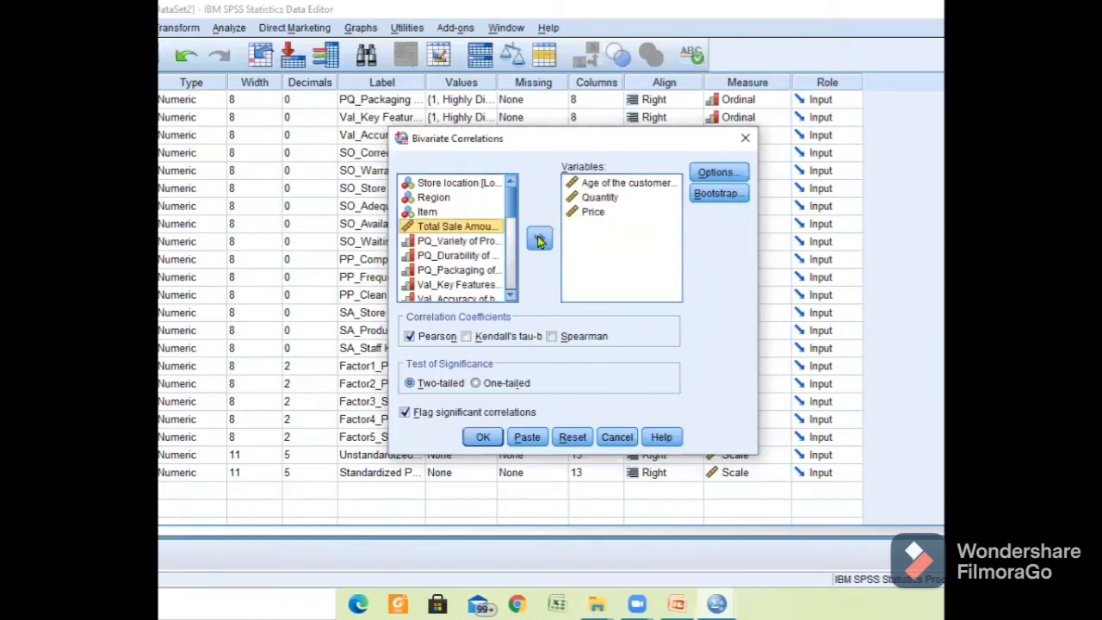
click(540, 240)
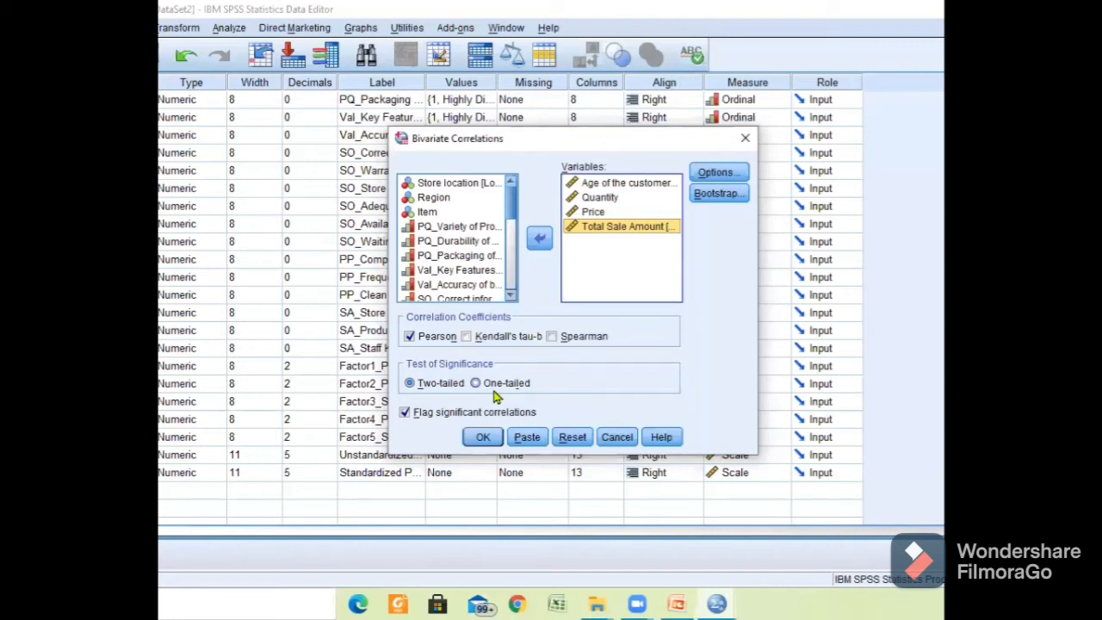
- Leave the correlation options without extra statistics and with pairwise exclusion, and run the two-tailed Pearson correlation
click(732, 176)
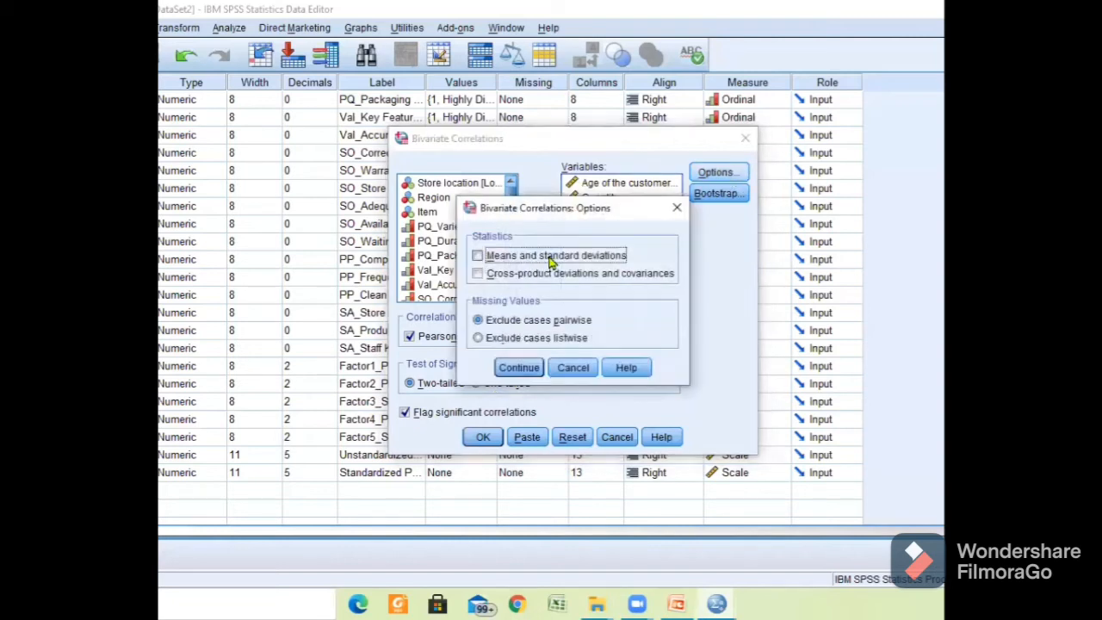
click(551, 259)
click(551, 258)
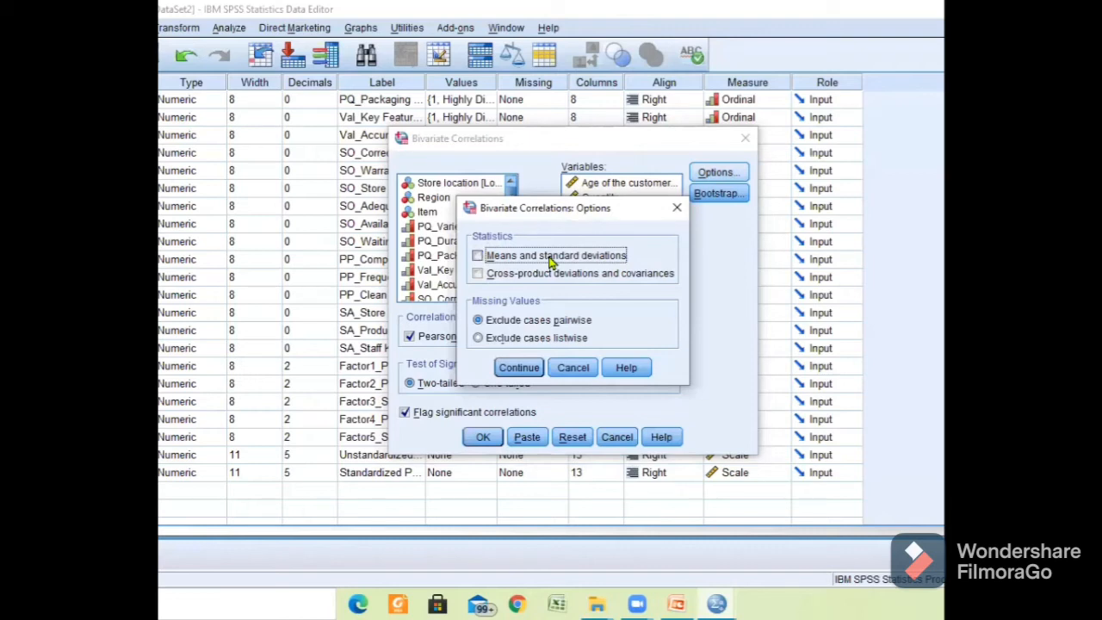
click(537, 369)
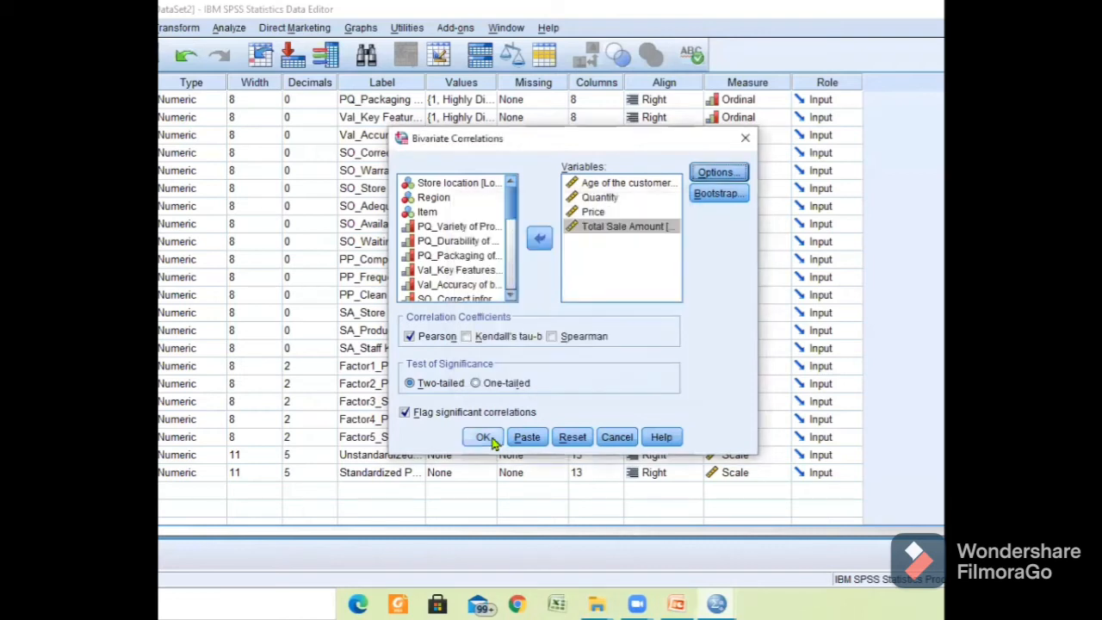
click(483, 437)
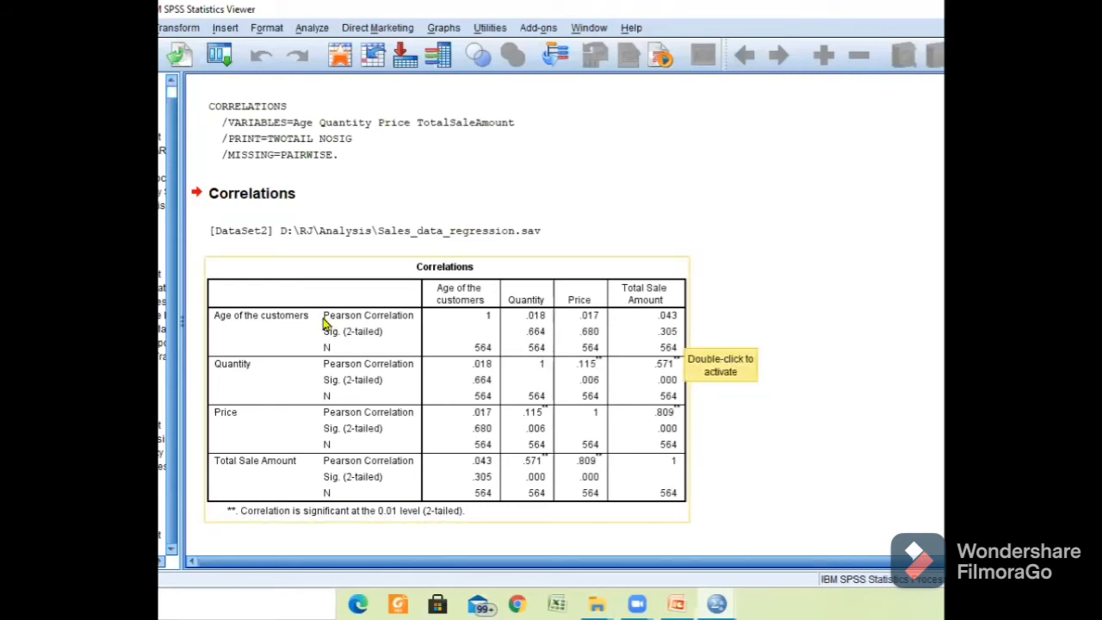
- Examine the Correlations table's Pearson and significance values, and switch to PowerPoint to view the Pearson and Spearman correlation slides
click(445, 315)
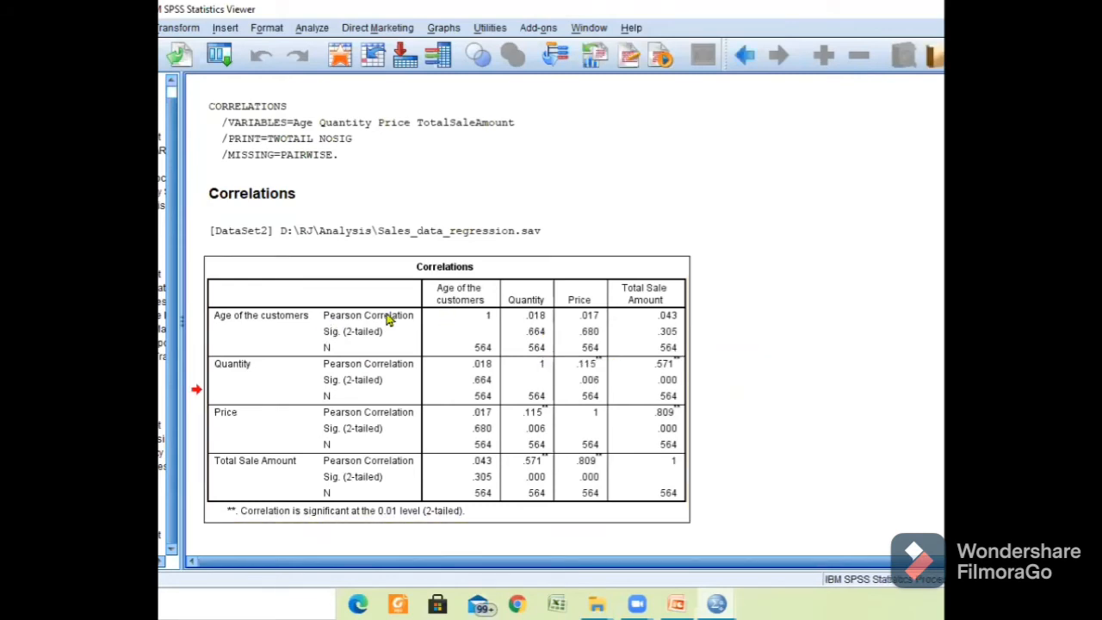
click(401, 318)
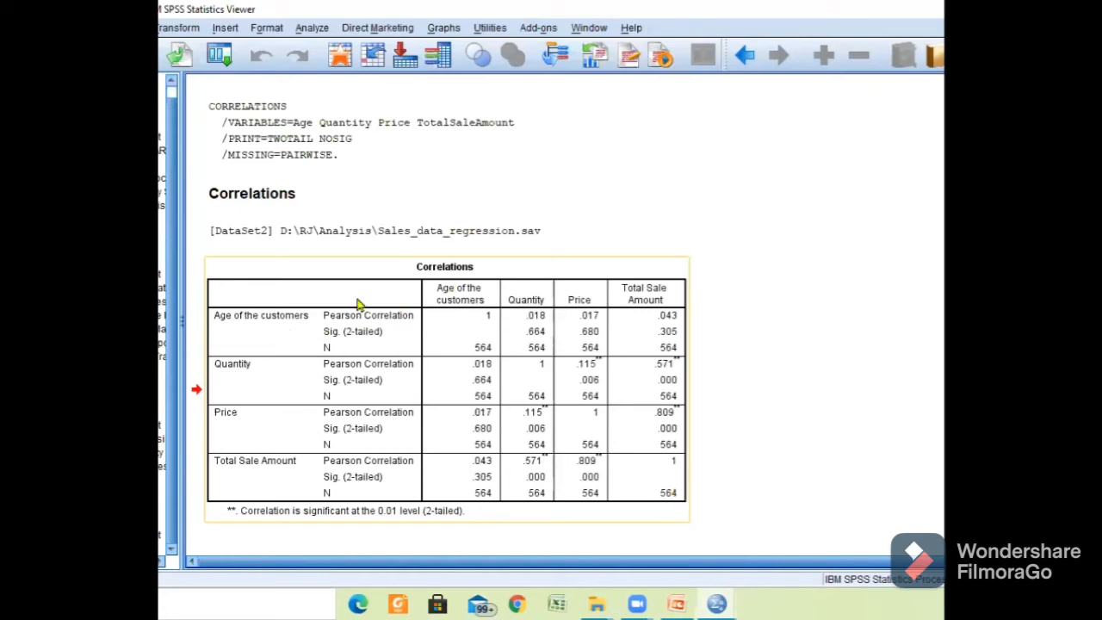
click(541, 317)
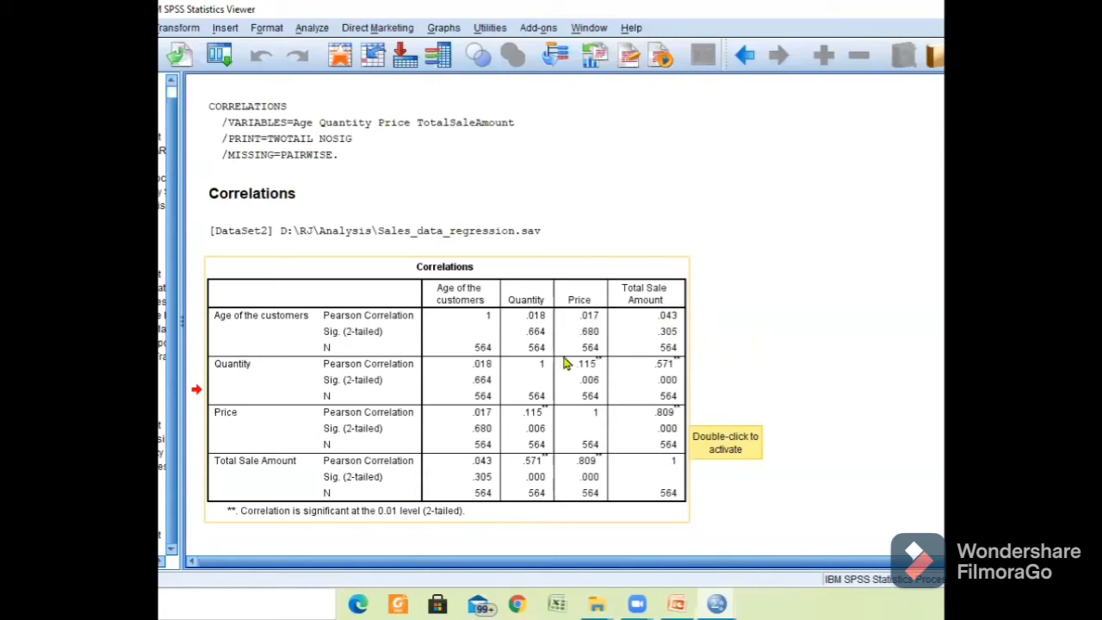
double_click(591, 319)
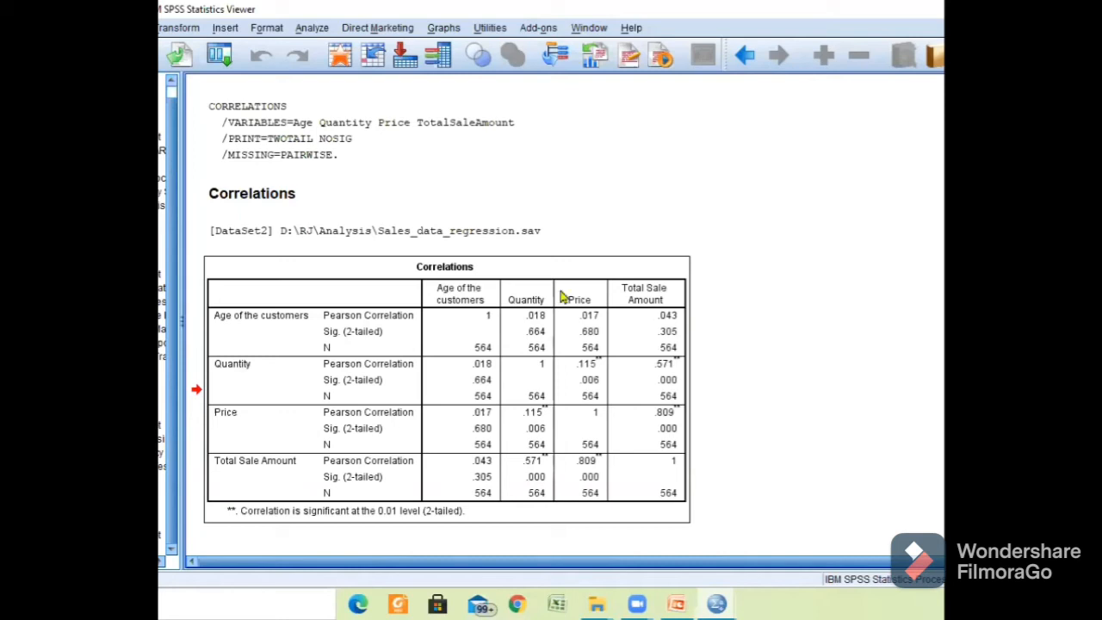
click(575, 327)
click(623, 602)
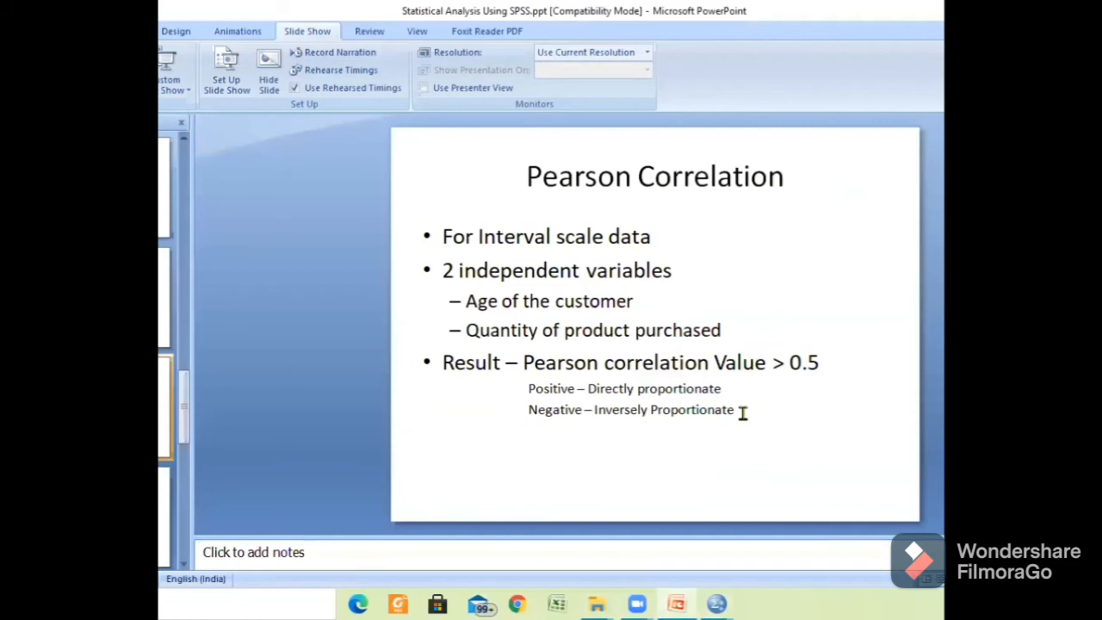
scroll(743, 414, down, 1)
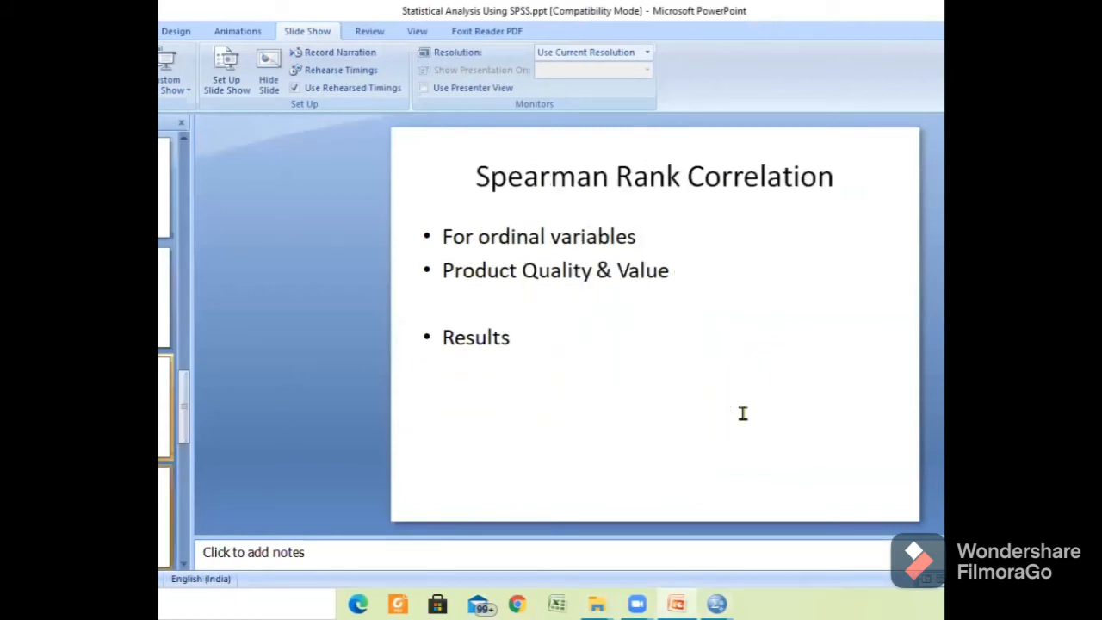
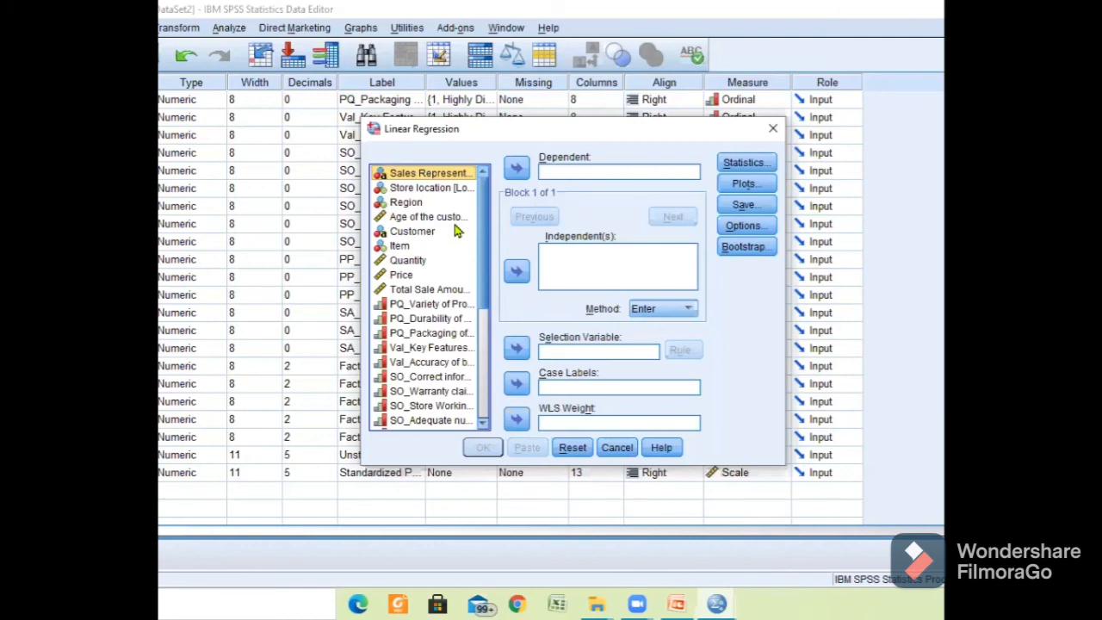
- Set Total Sale Amount as the dependent variable of the linear regression
click(446, 220)
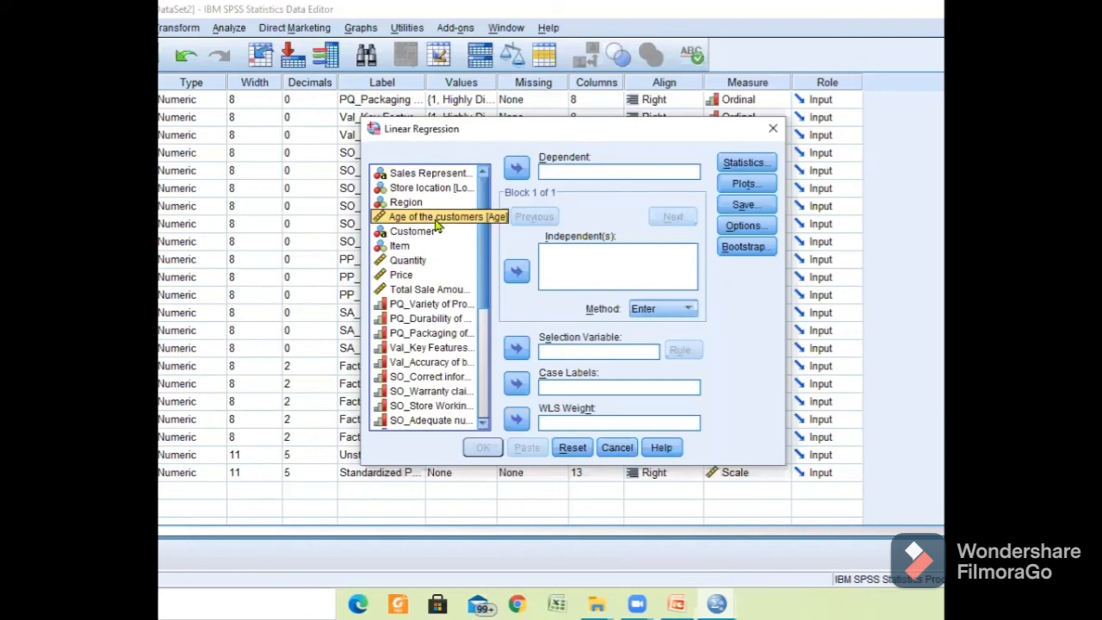
click(456, 291)
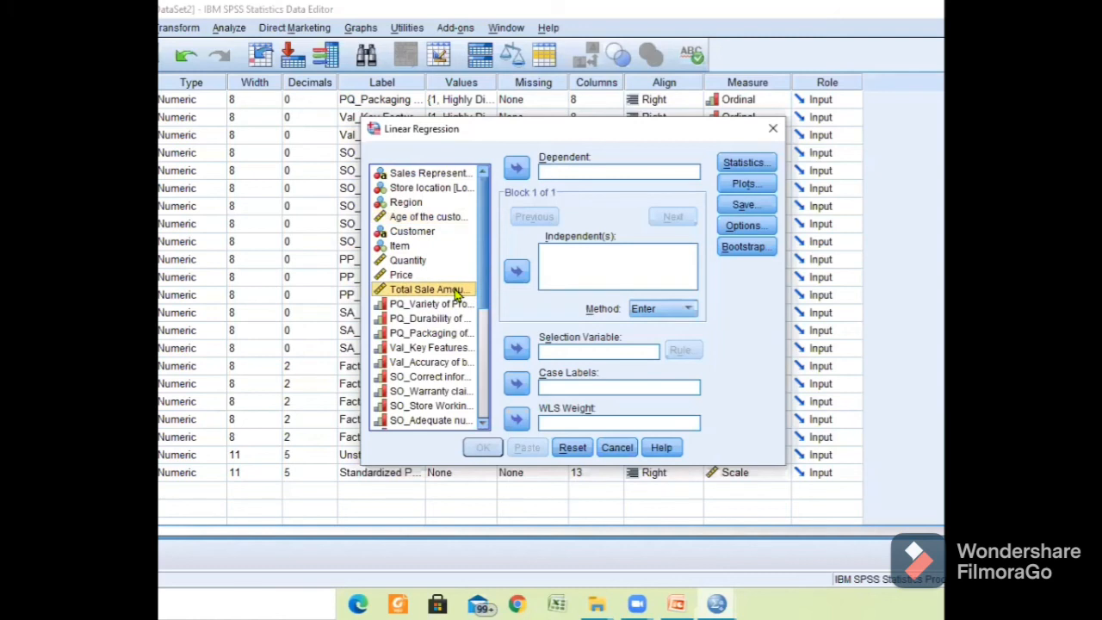
click(517, 170)
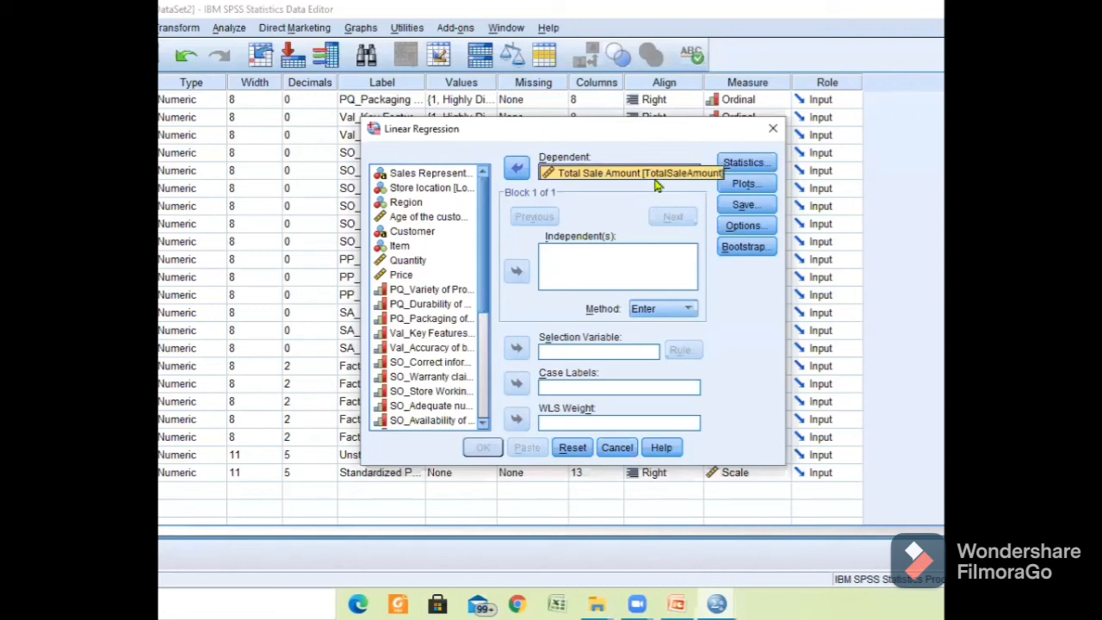
- Add Age of the customers, Quantity and Price as the independent variables of the linear regression
click(459, 219)
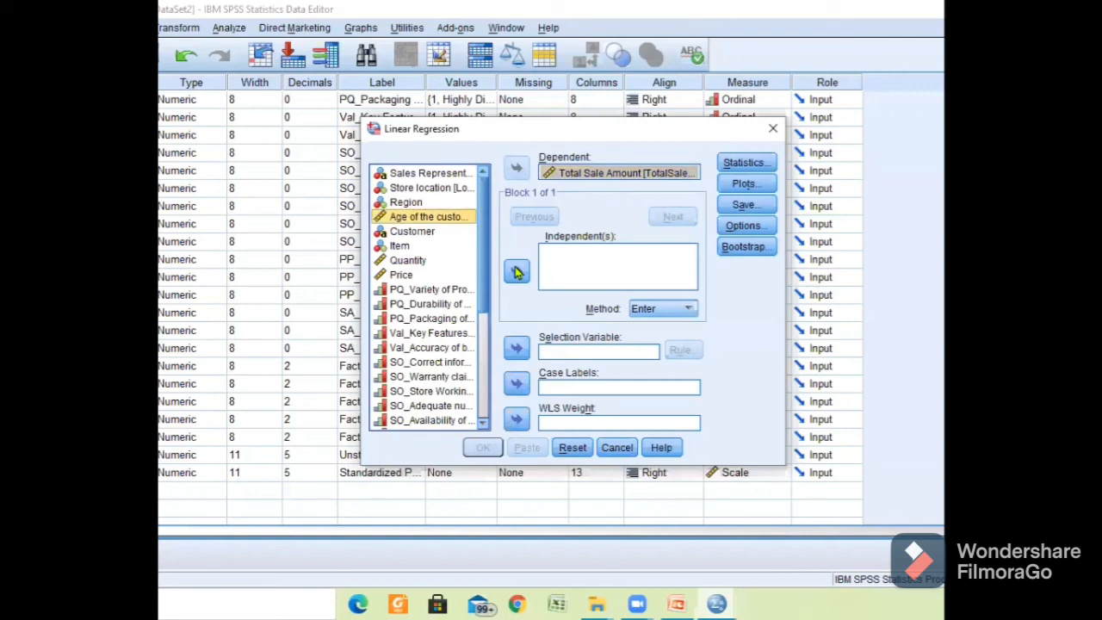
ctrl+click(413, 263)
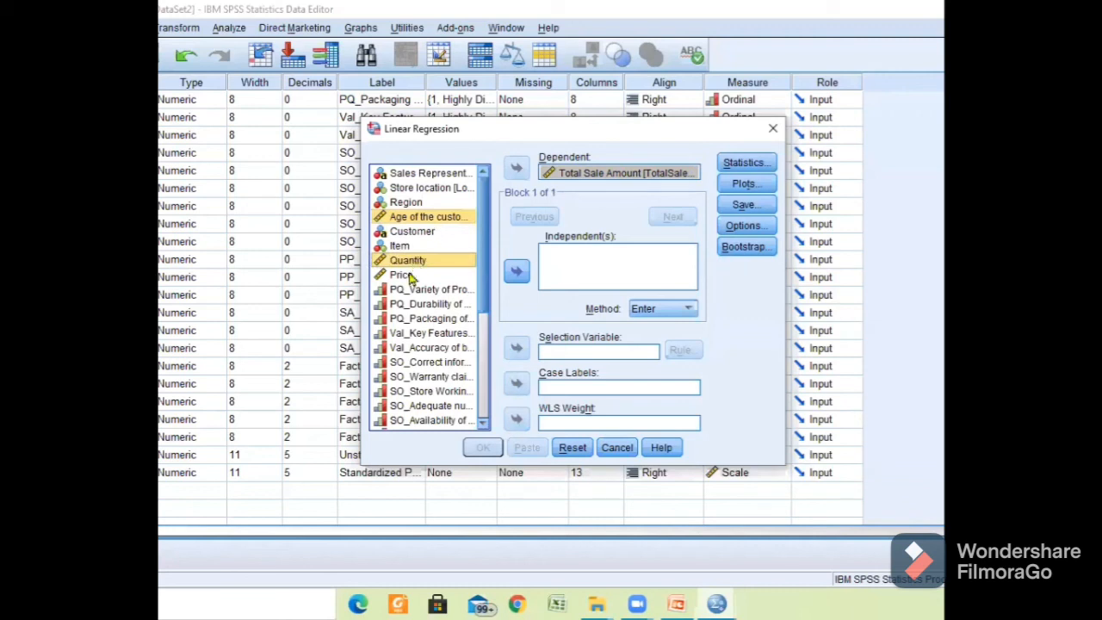
ctrl+click(410, 275)
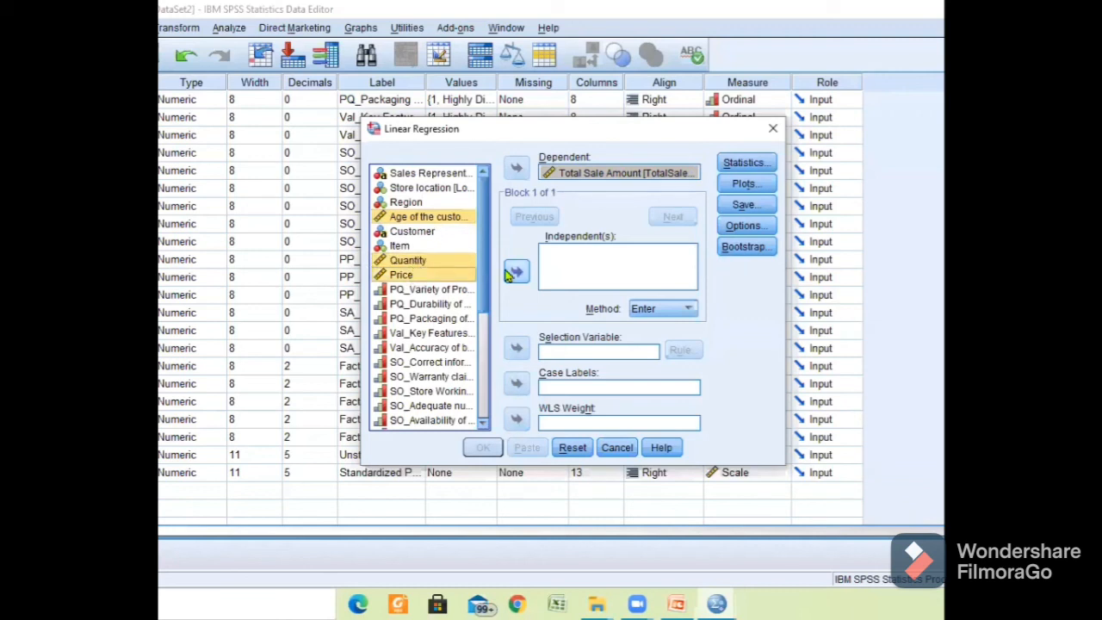
click(516, 272)
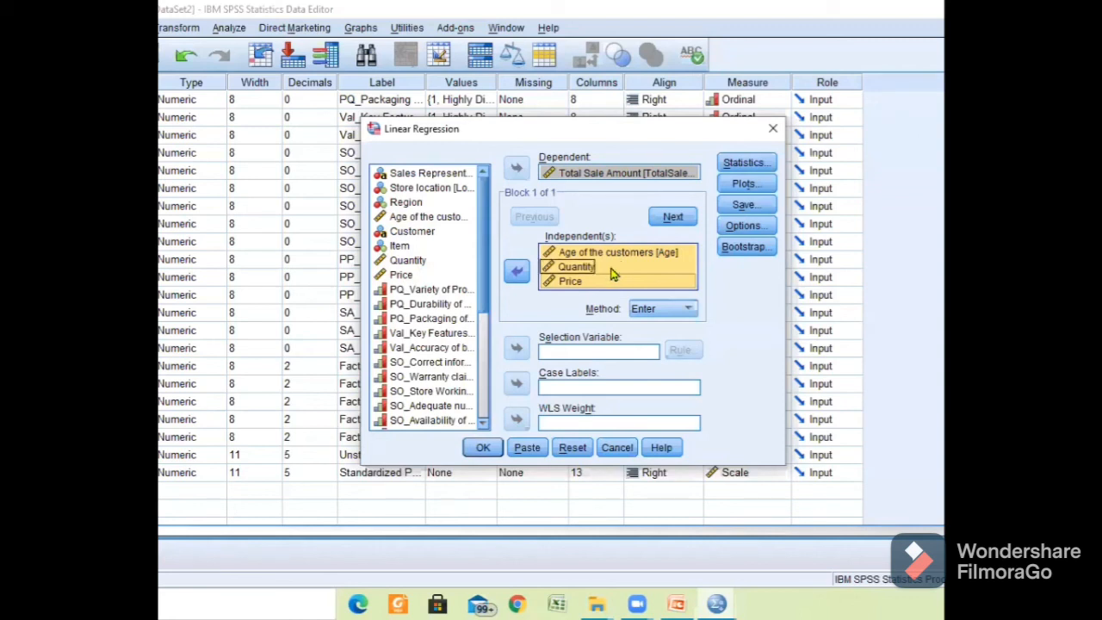
- Review the available variable entry methods for the regression and keep Enter as the method
click(663, 310)
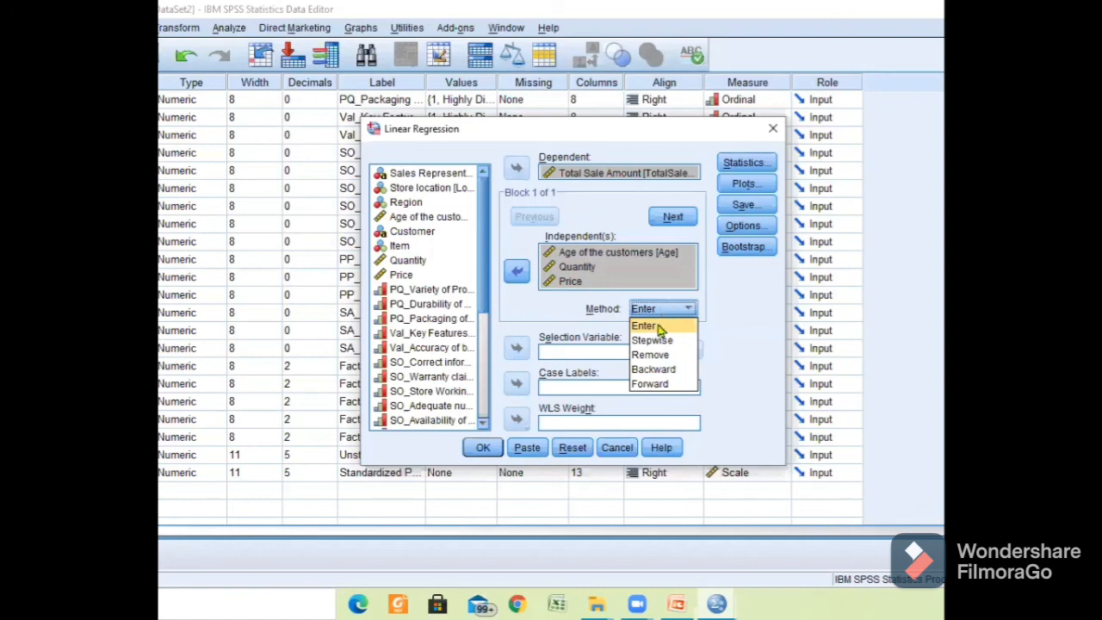
click(659, 328)
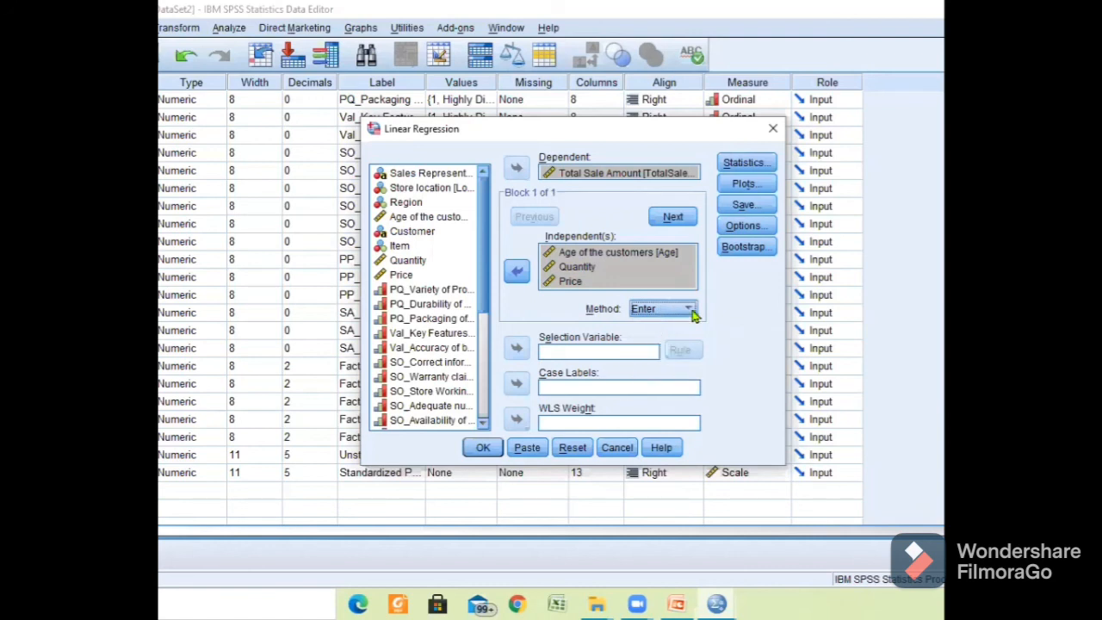
click(686, 311)
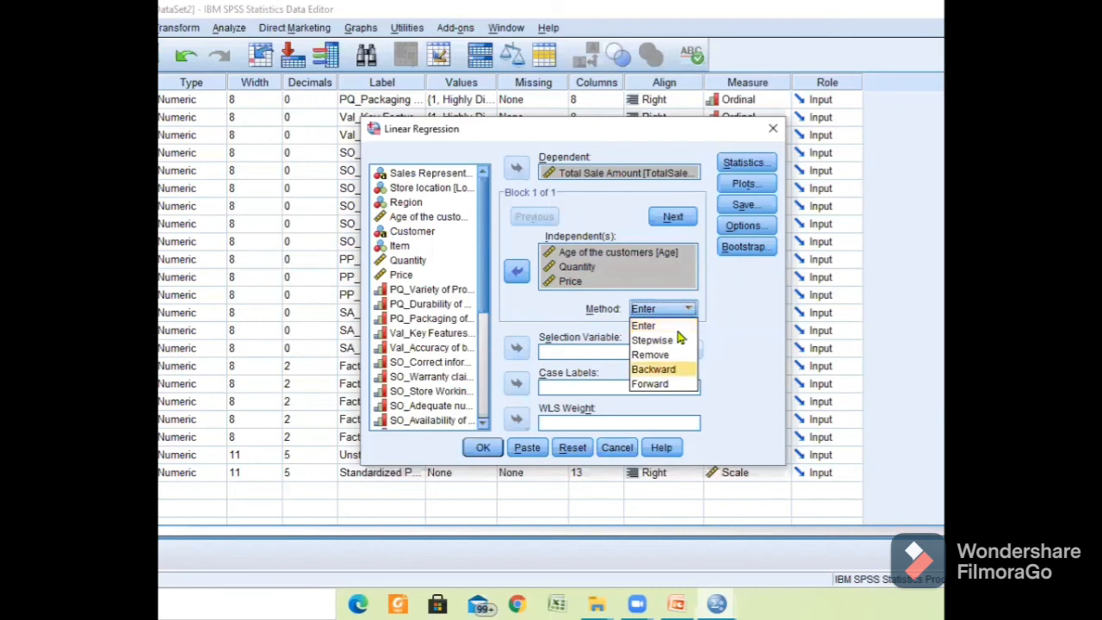
key(Escape)
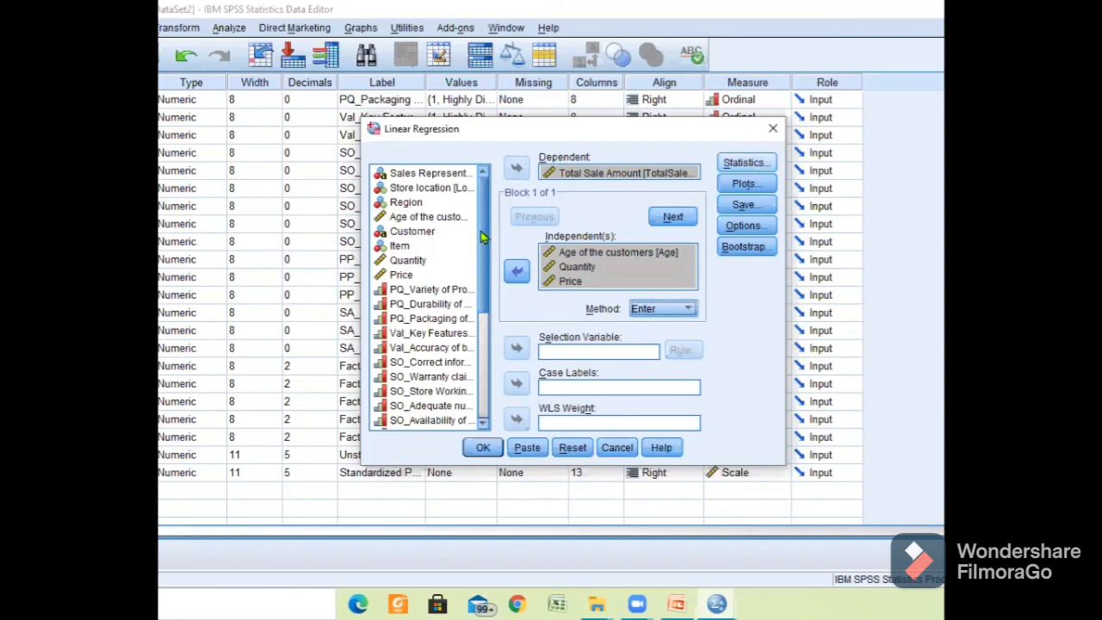
- Add R squared change to the linear regression statistics, keeping Estimates and Model fit enabled
click(746, 162)
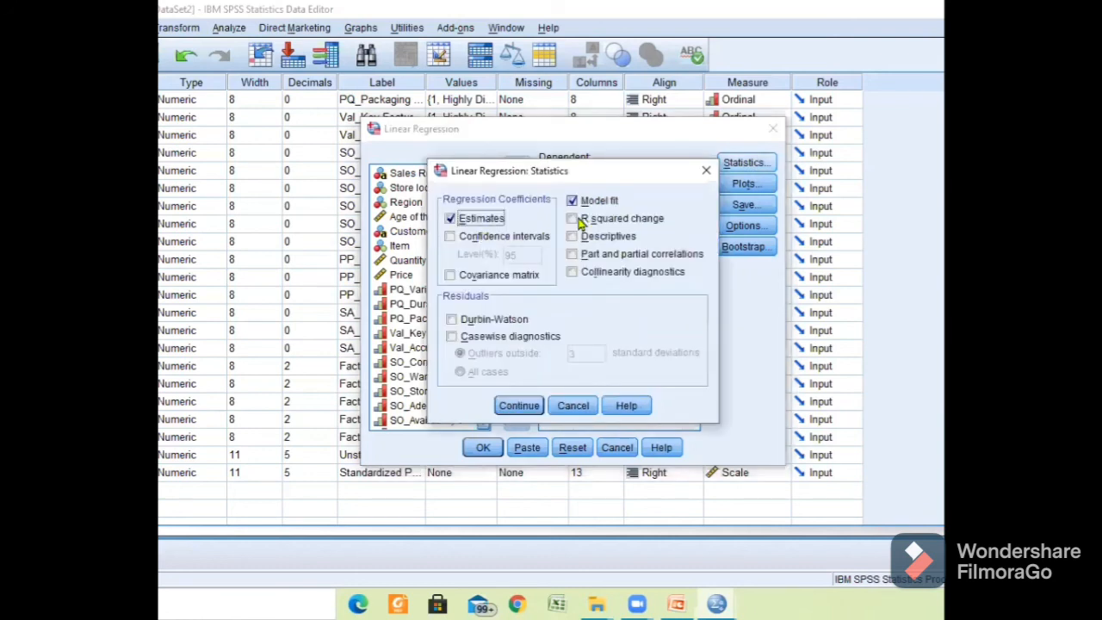
click(581, 223)
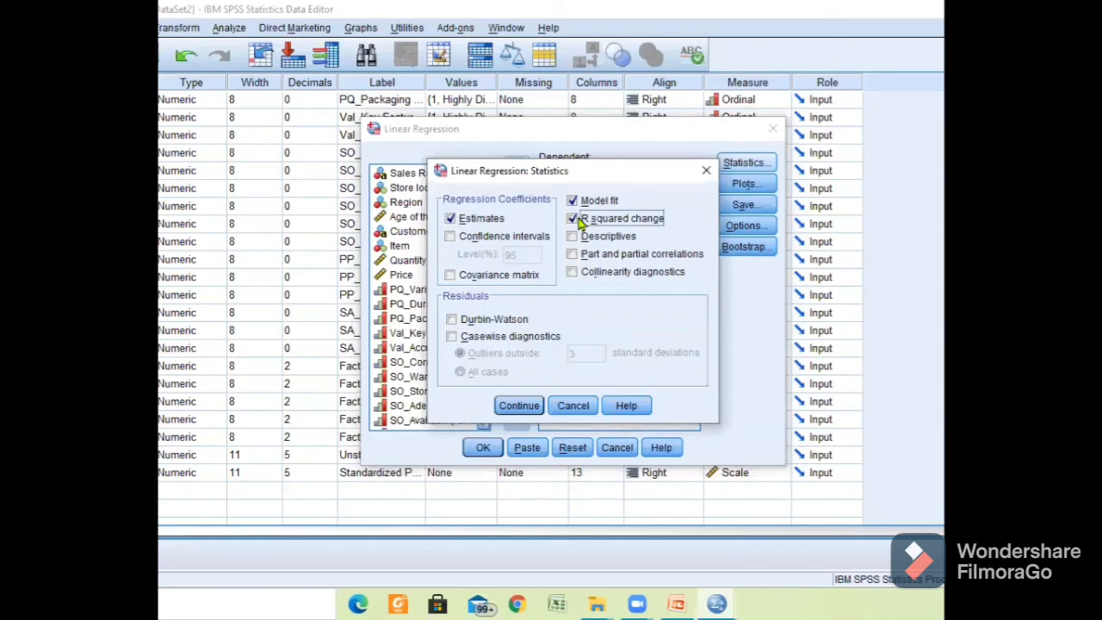
click(519, 405)
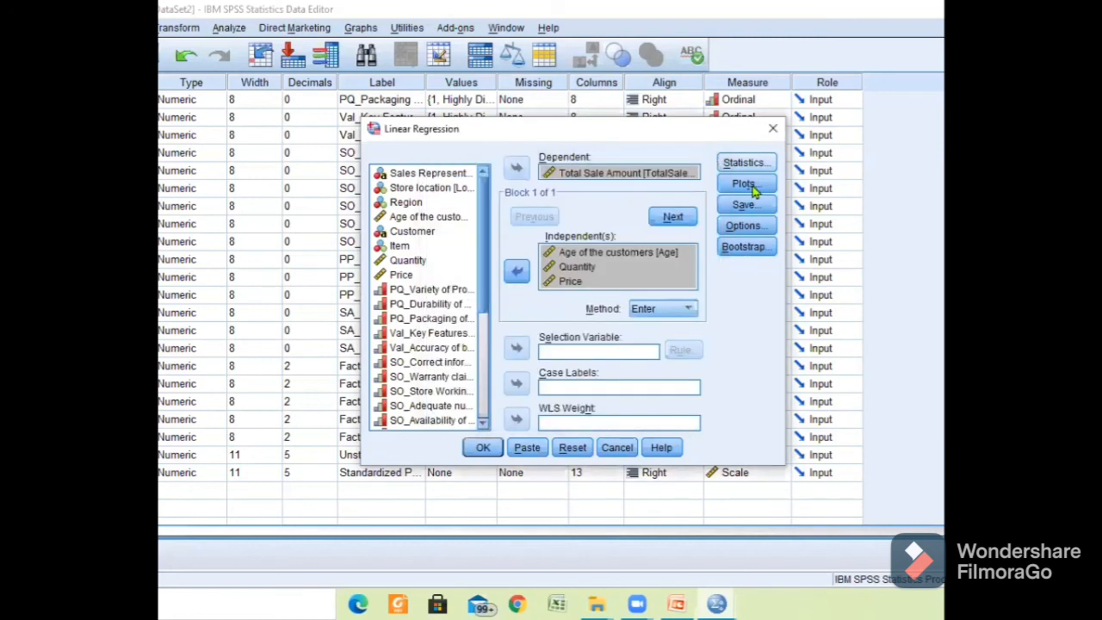
- Define the first regression scatterplot with DEPENDNT on the Y axis and *ZPRED on the X axis
click(746, 185)
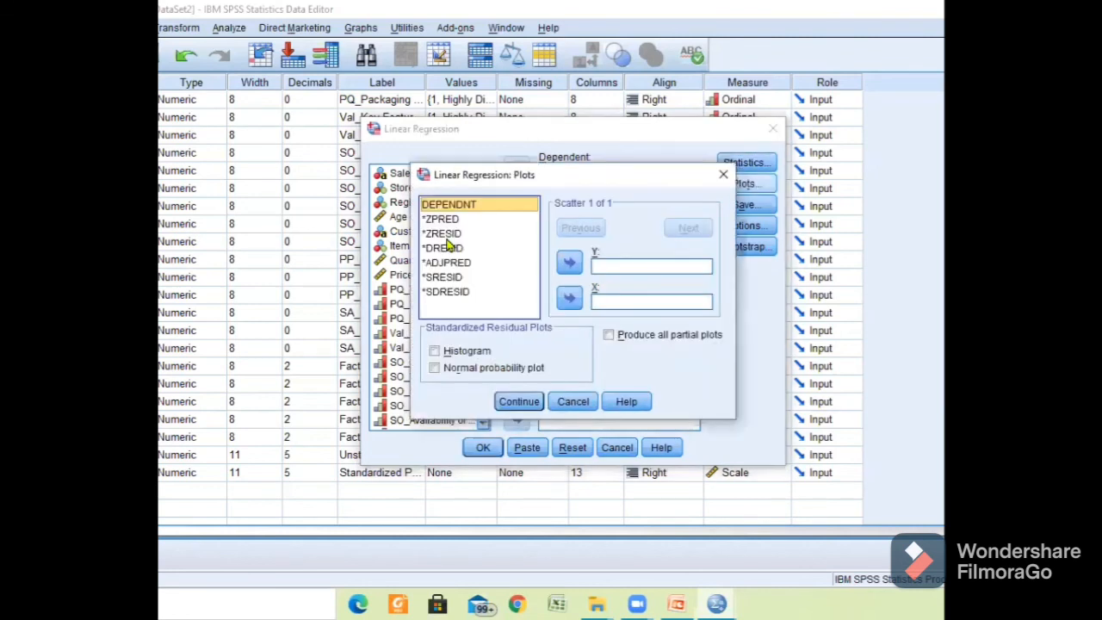
click(443, 234)
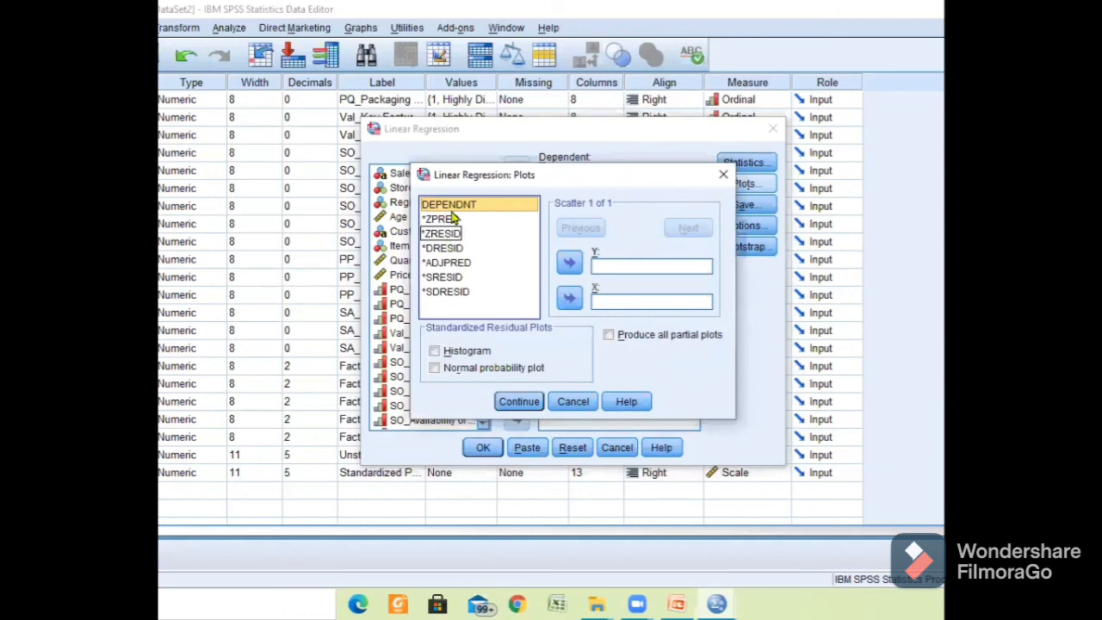
click(468, 207)
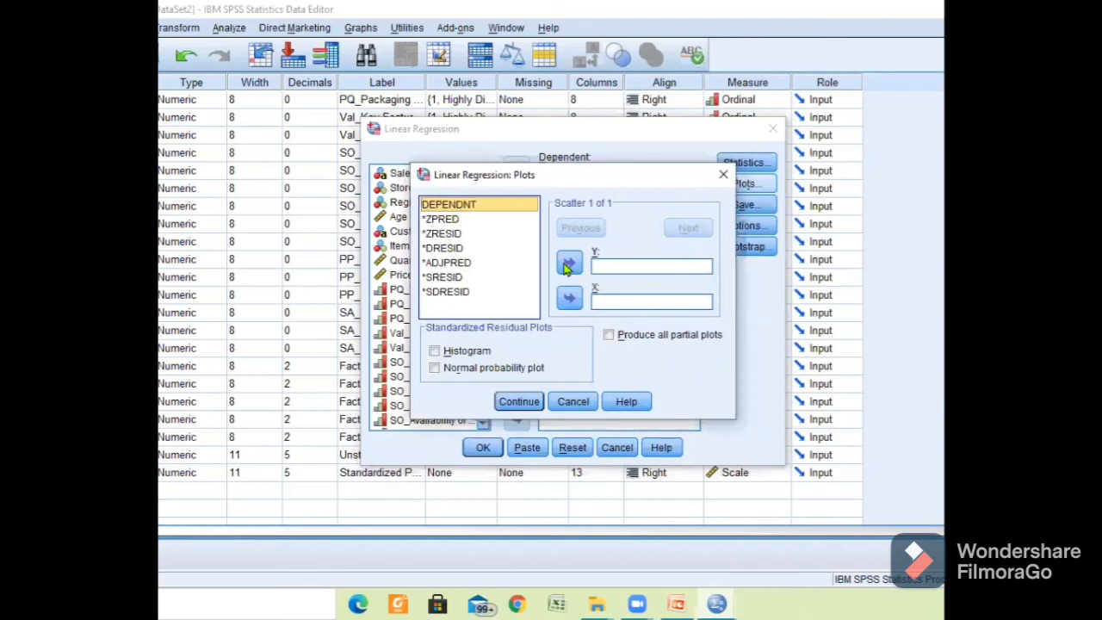
click(568, 265)
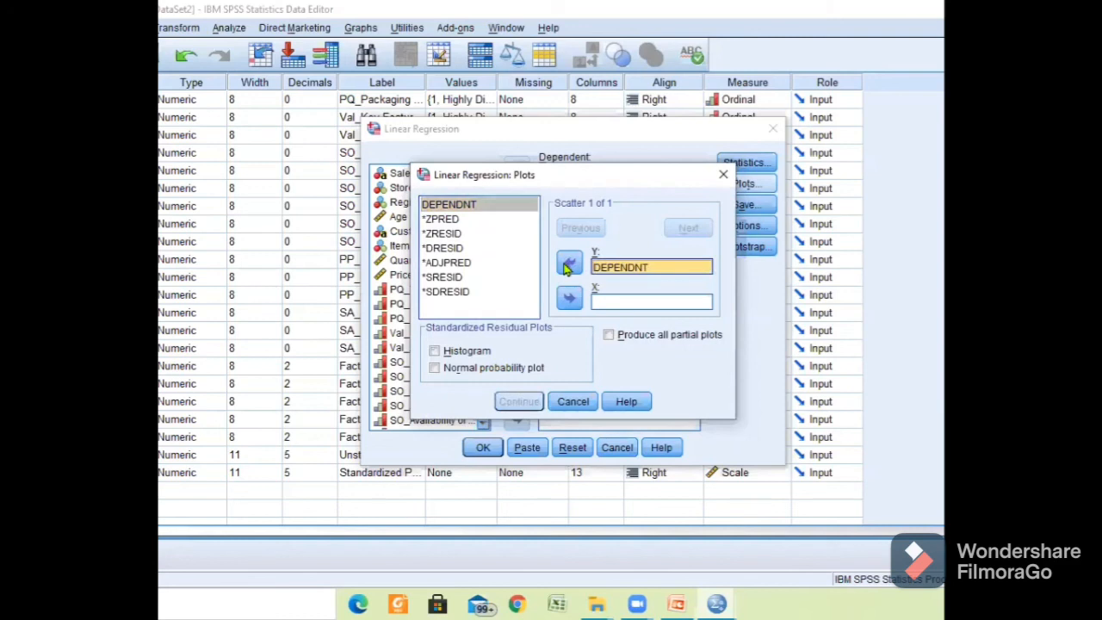
click(442, 220)
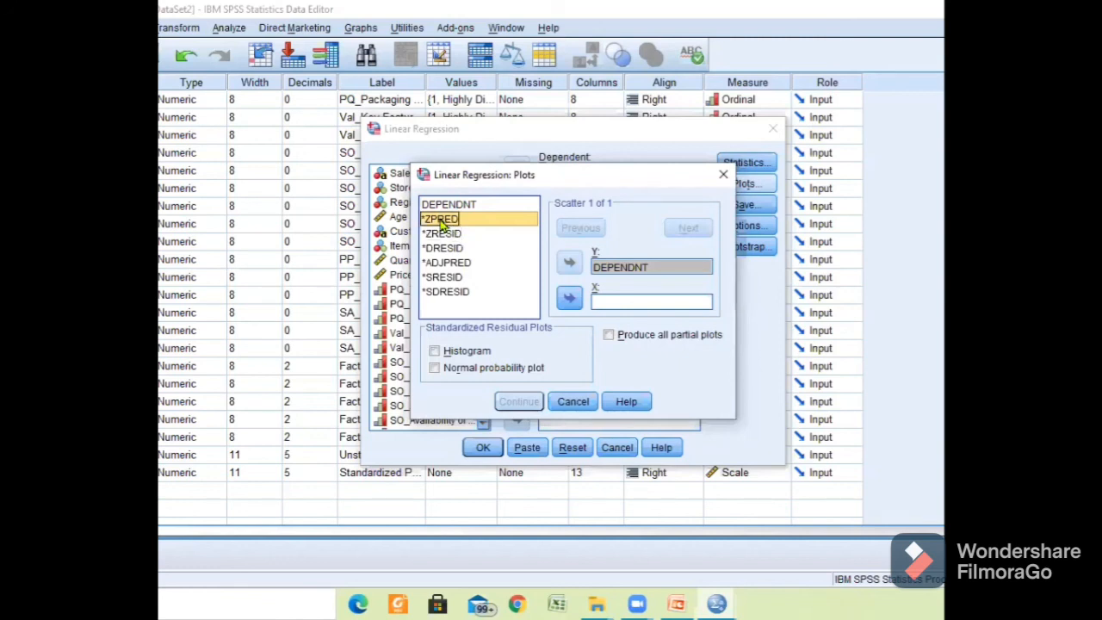
key(shift+Down)
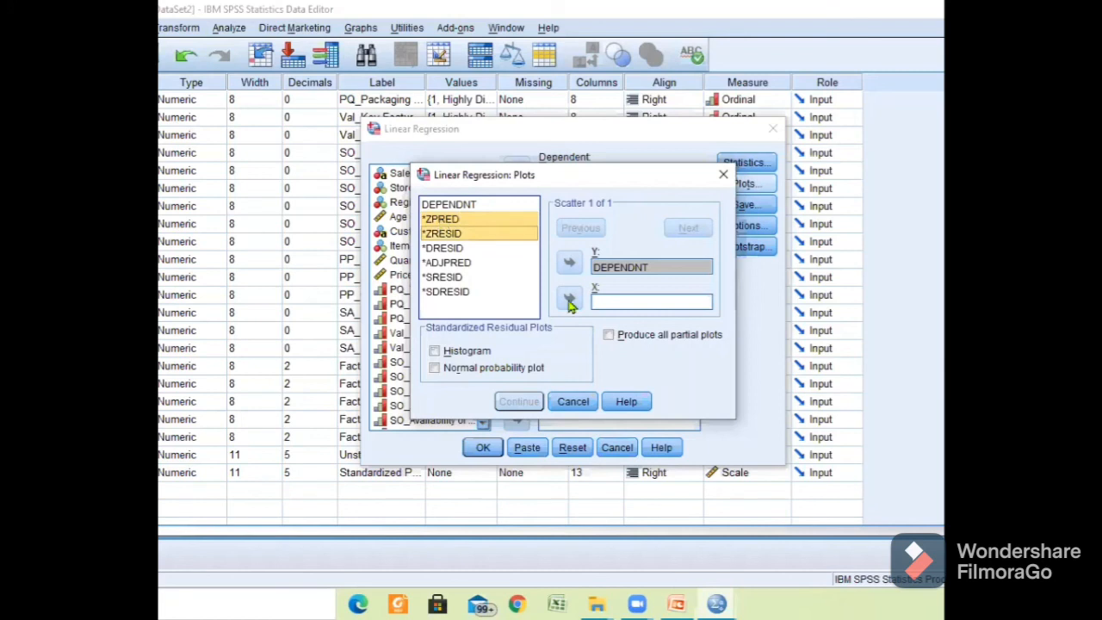
key(shift+Down)
key(shift+Down)
key(shift+Down)
key(shift+Down)
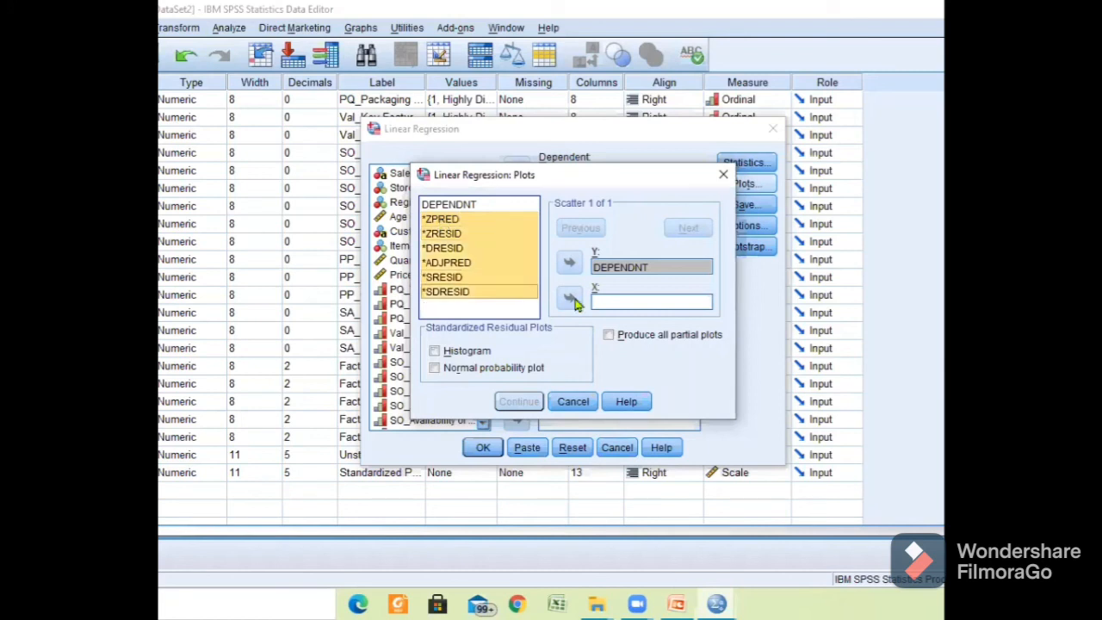
click(571, 298)
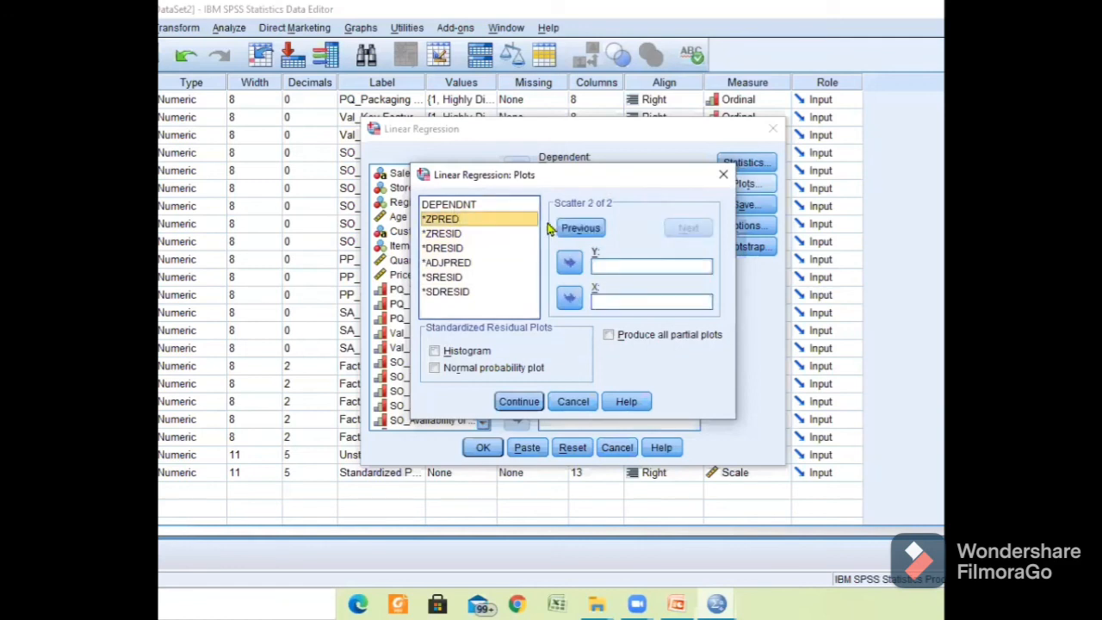
- Define the second regression scatterplot with DEPENDNT on the Y axis and *ZRESID on the X axis
click(472, 207)
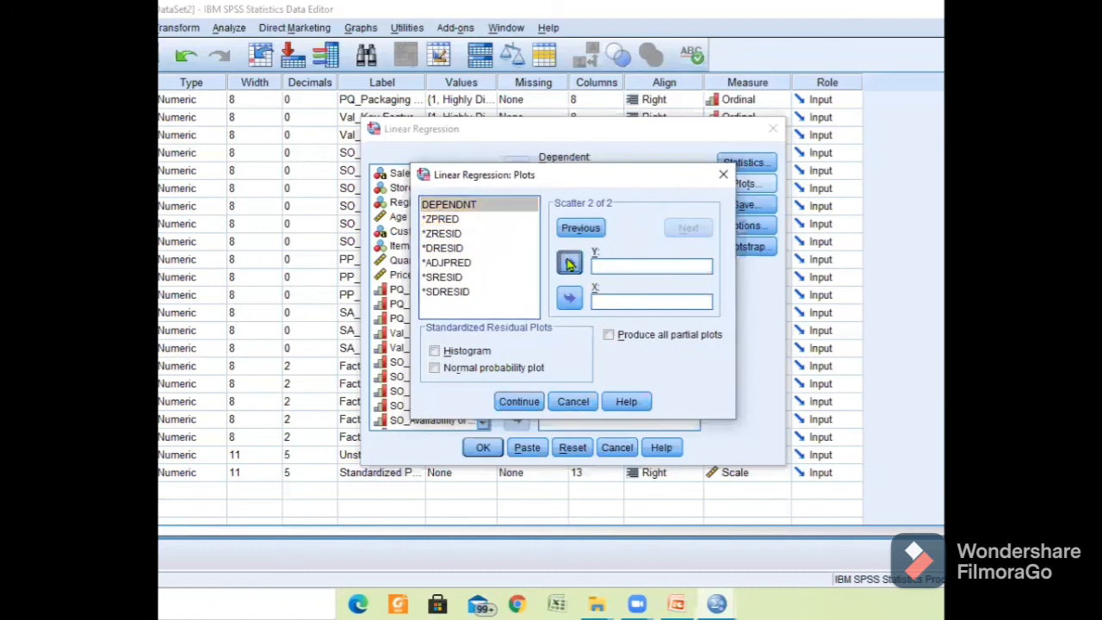
click(569, 264)
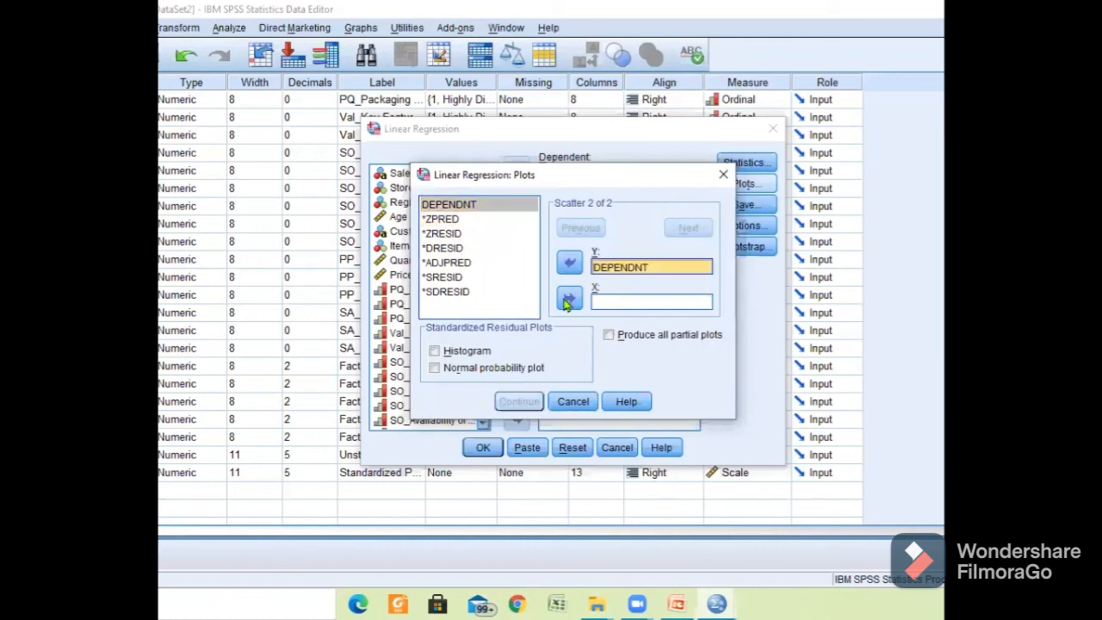
click(567, 303)
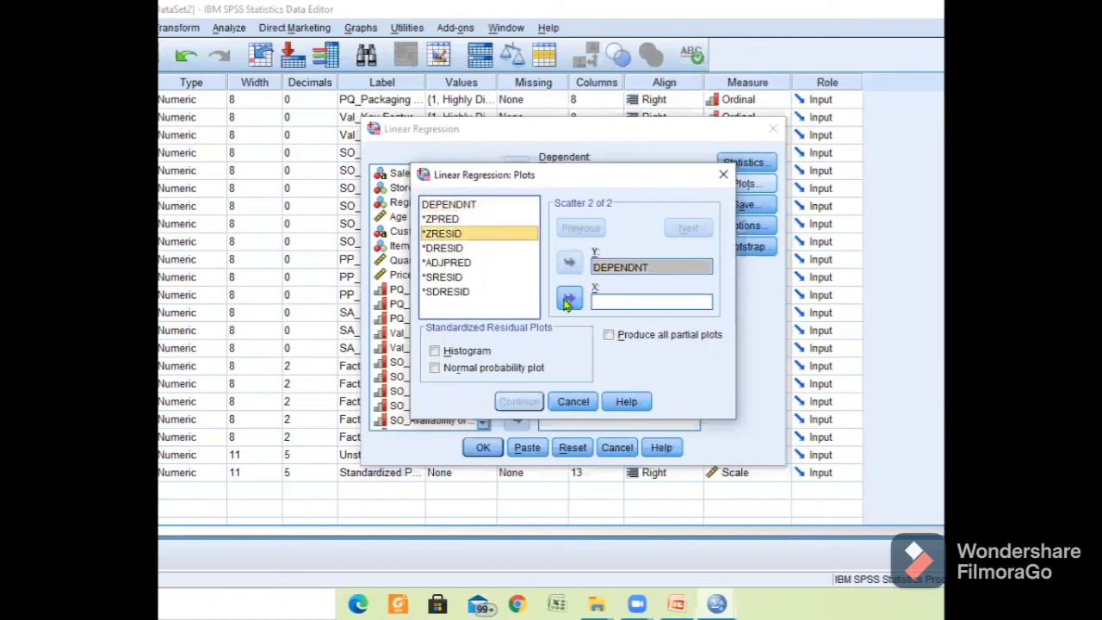
click(687, 227)
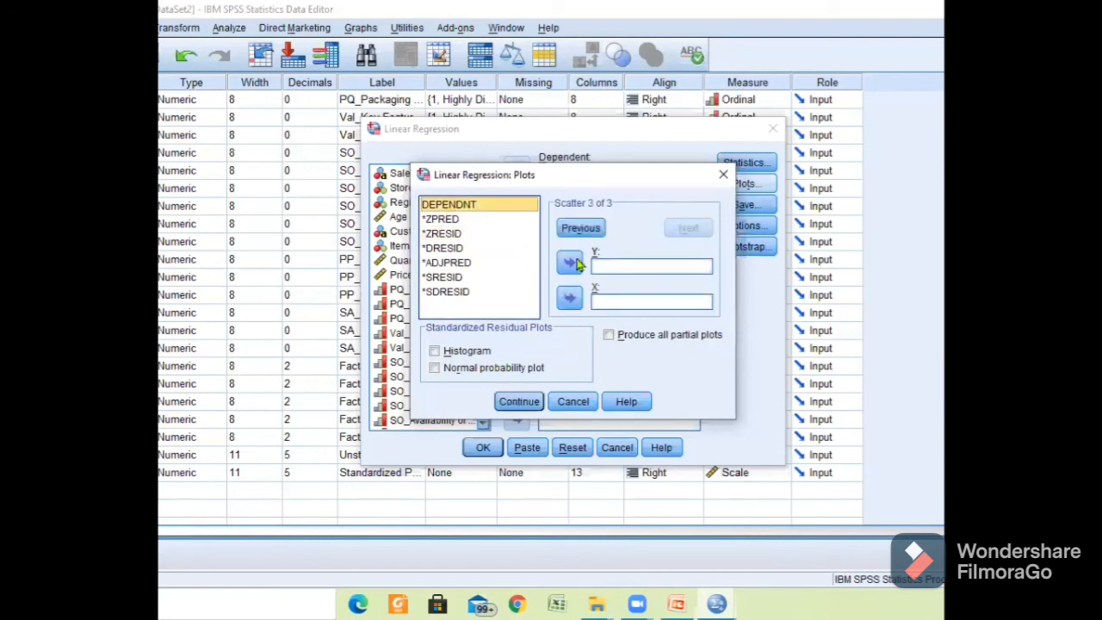
- Define the third regression scatterplot with DEPENDNT on the Y axis and *SDRESID on the X axis, and accept the plot settings
click(570, 263)
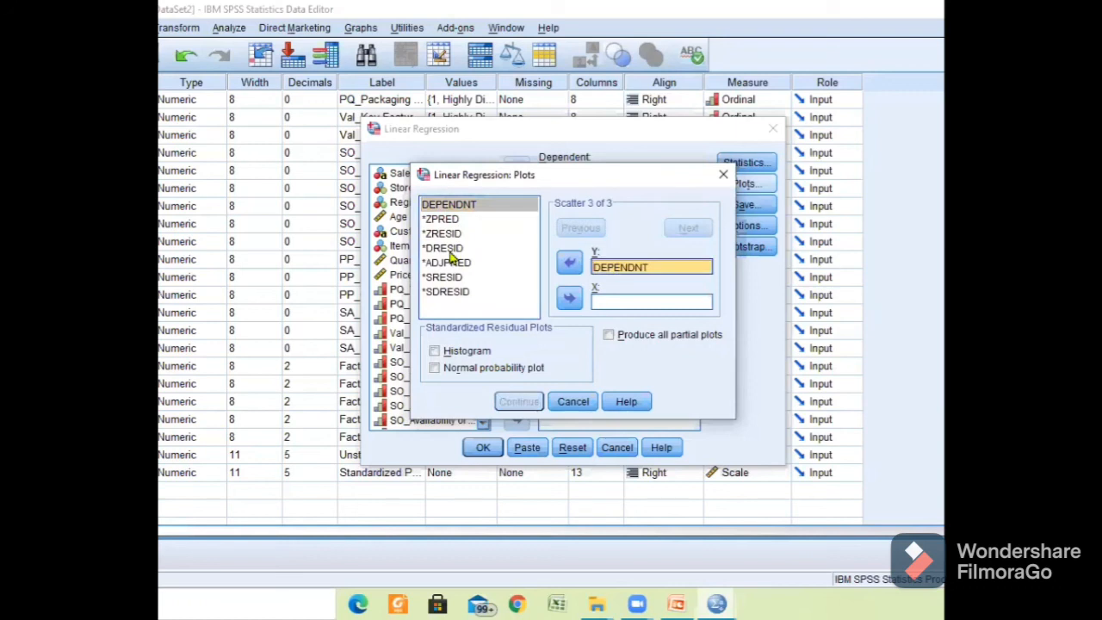
click(454, 250)
click(569, 298)
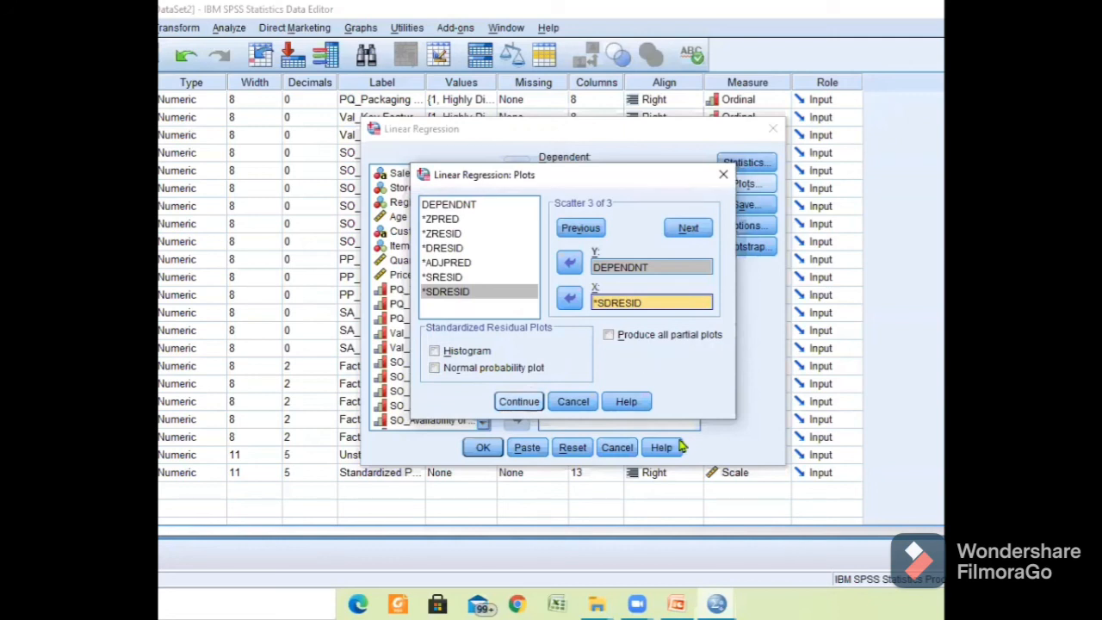
click(525, 403)
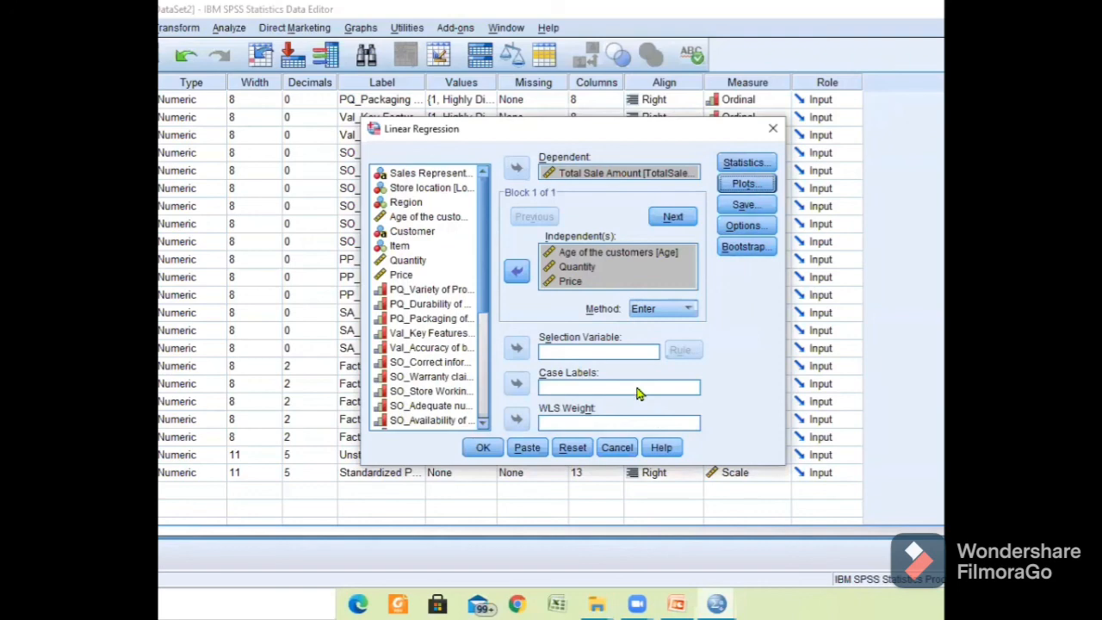
- Run the linear regression and examine the Model Summary table's R Square, F Change and significance values
click(480, 449)
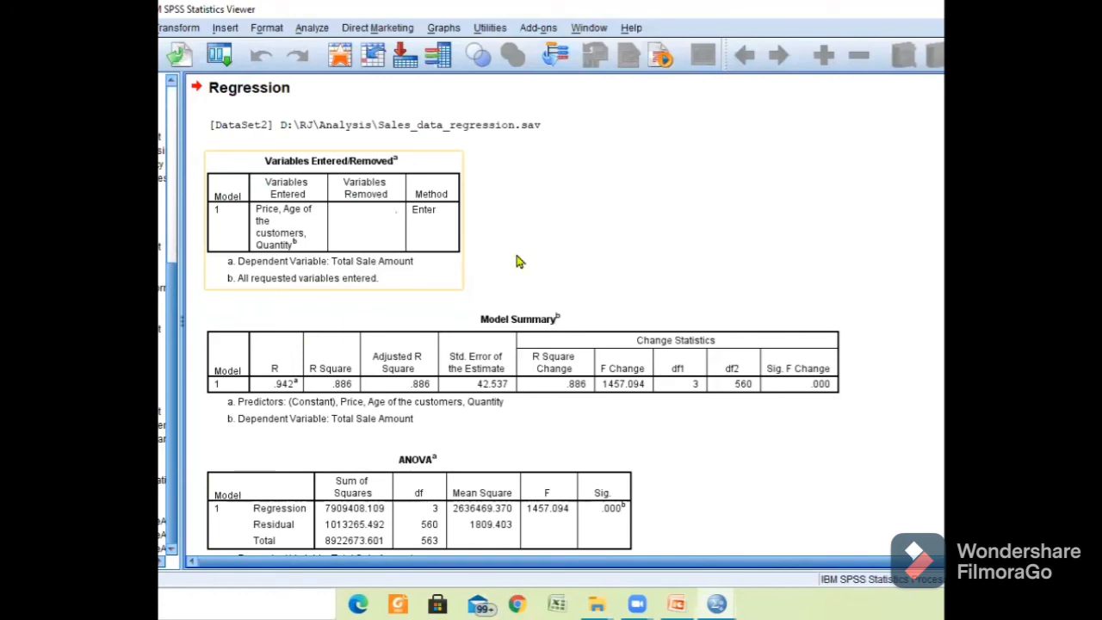
scroll(519, 261, down, 5)
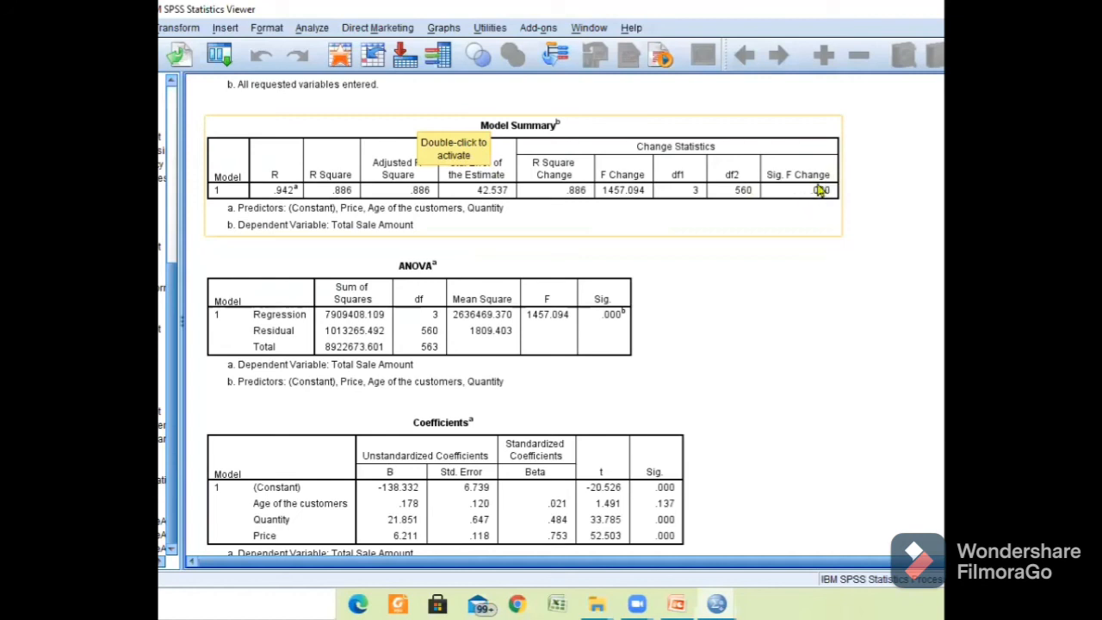
click(768, 374)
click(832, 190)
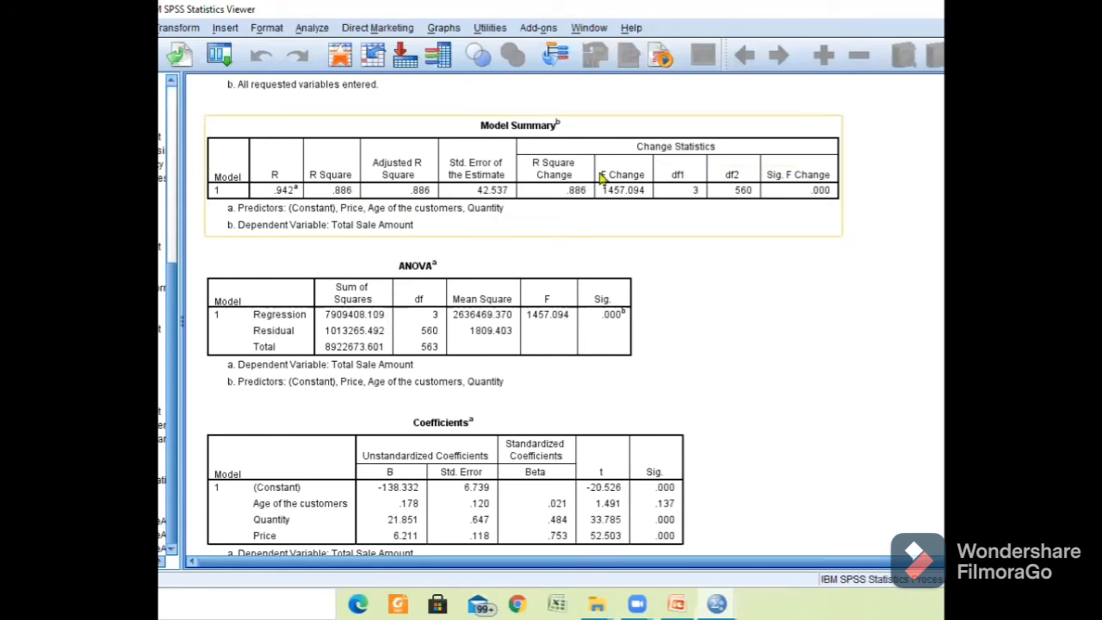
scroll(561, 315, down, 2)
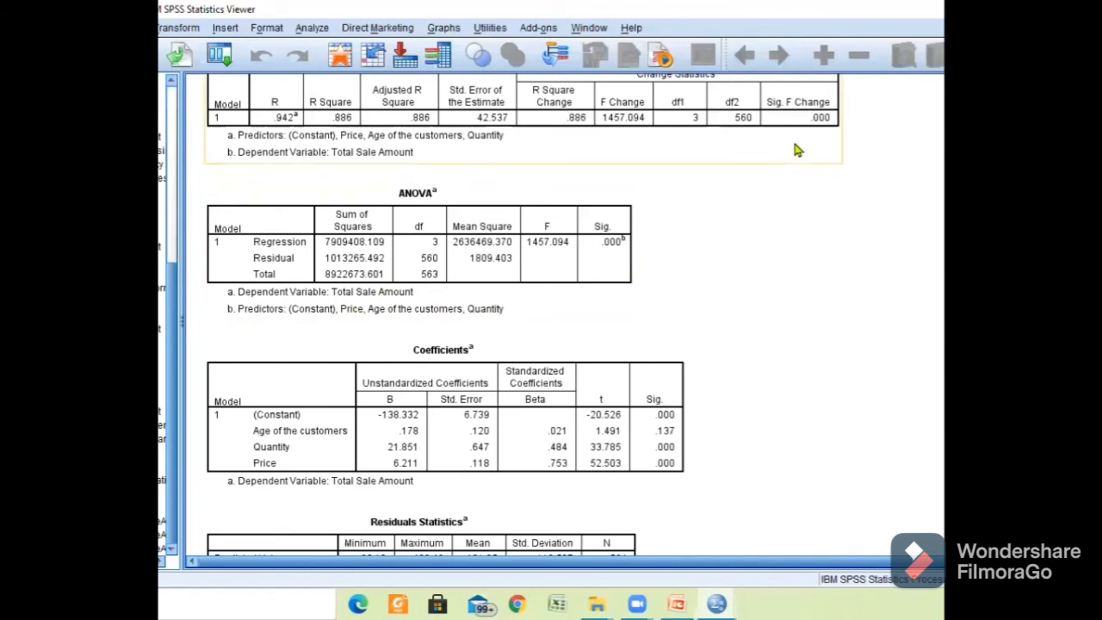
scroll(798, 151, up, 1)
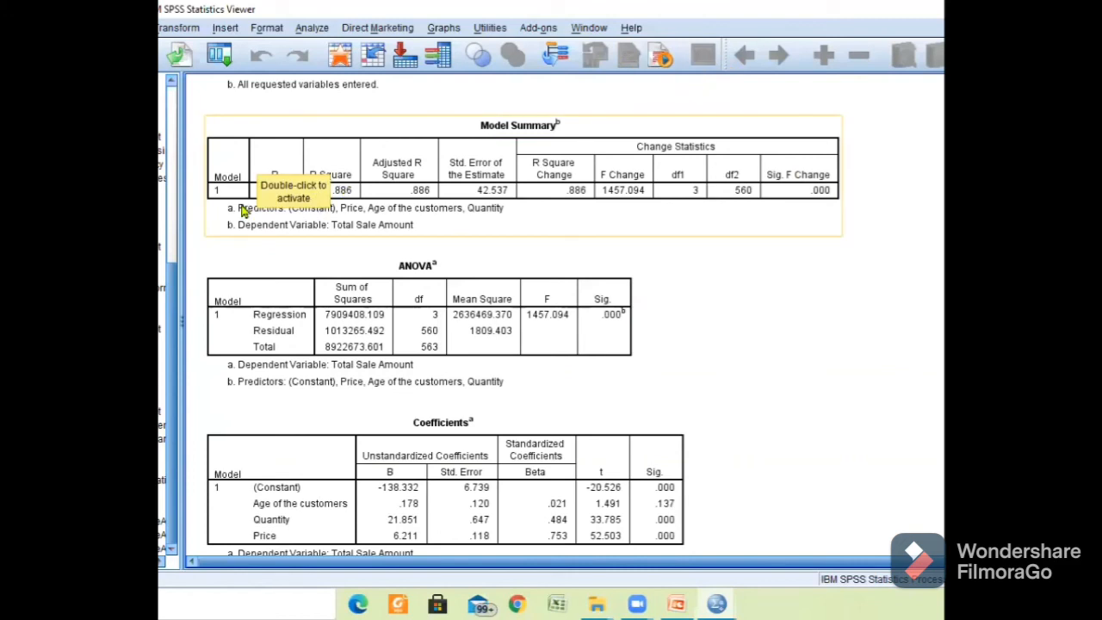
- Examine the regression's ANOVA and Coefficients tables, and switch to PowerPoint to view the linear regression equation slide
scroll(508, 393, down, 2)
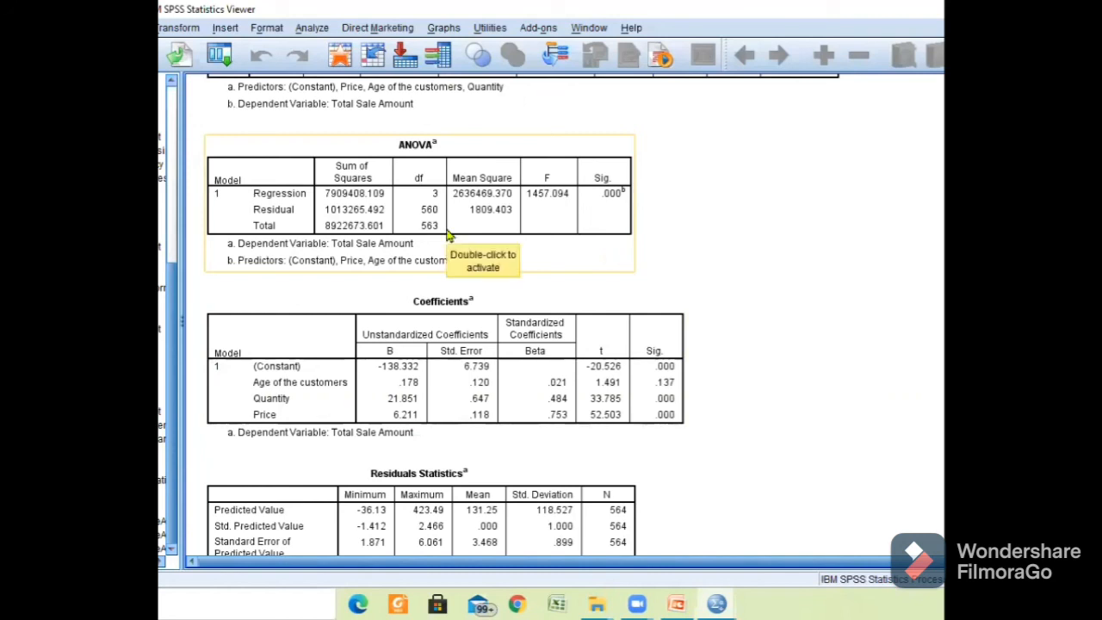
scroll(447, 235, down, 1)
scroll(447, 235, down, 5)
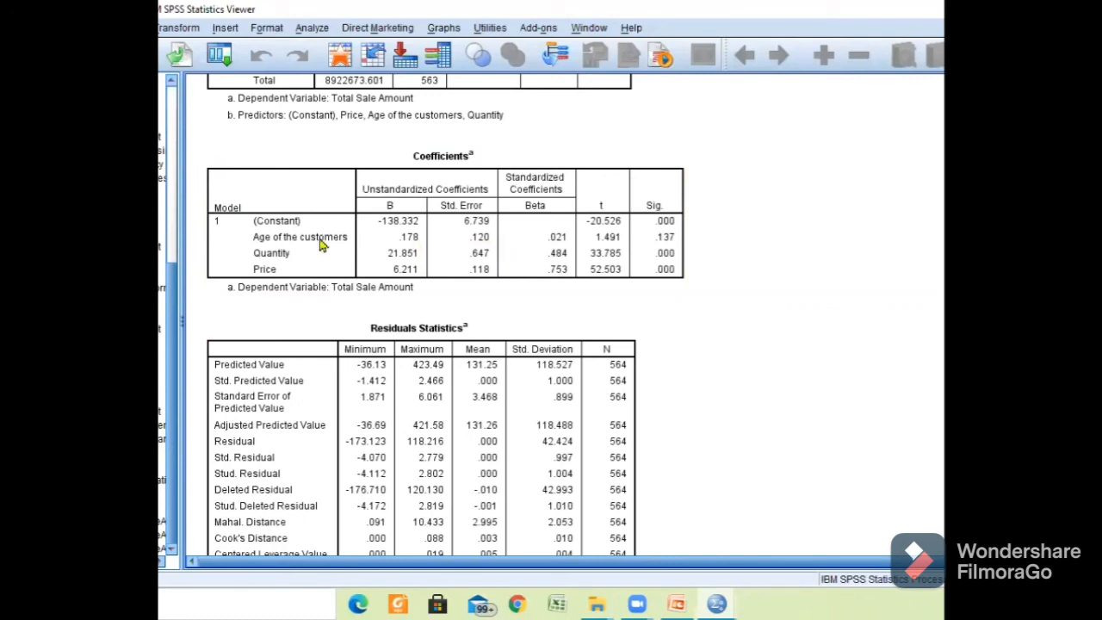
click(431, 245)
click(681, 604)
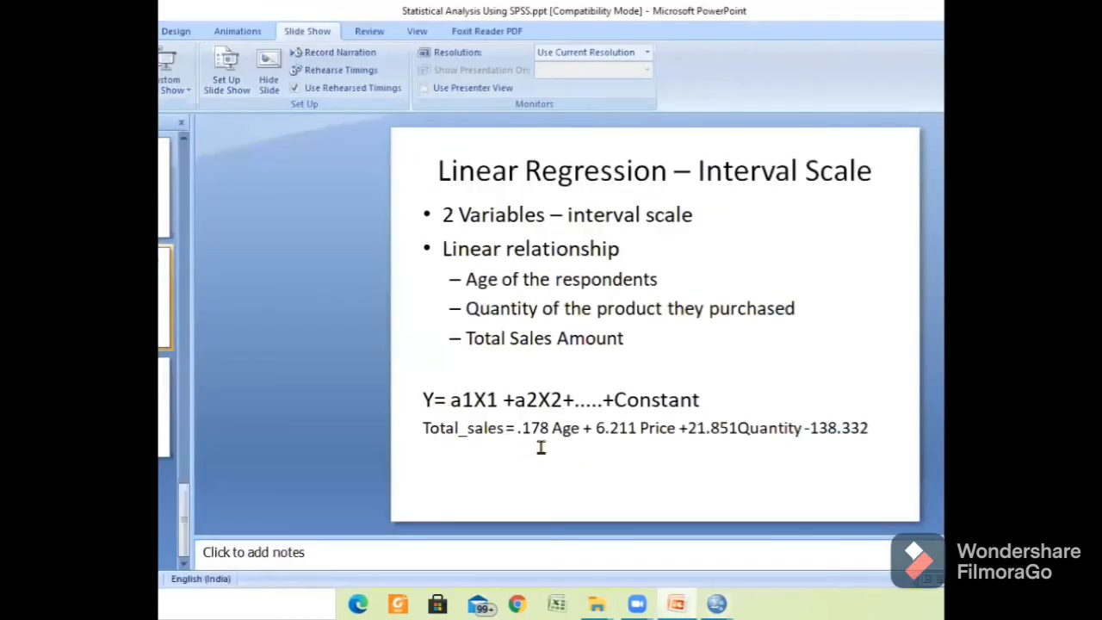